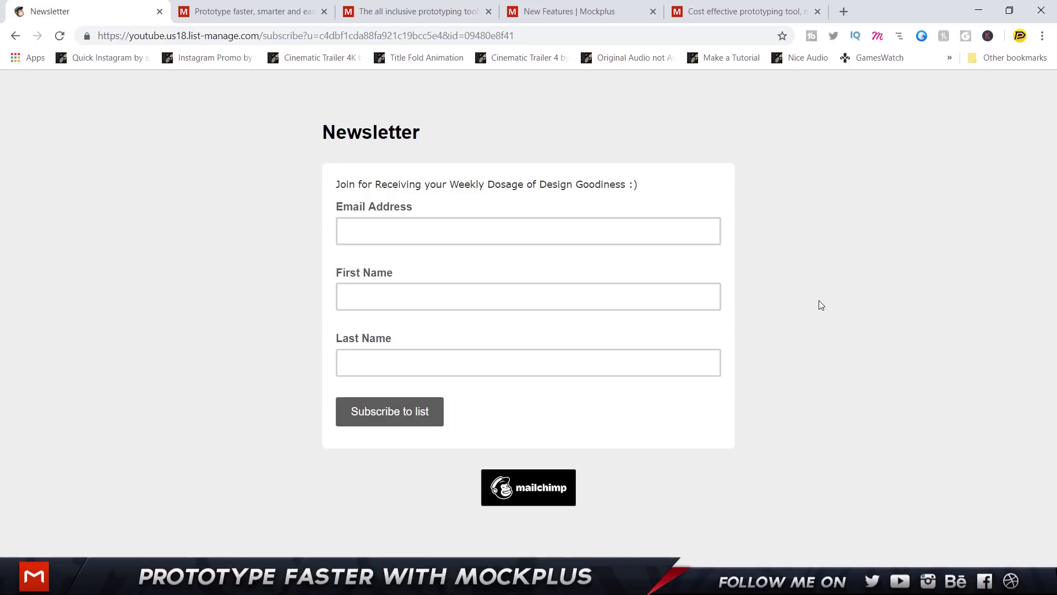
Close the newsletter sign-up page and review the Mockplus features page from Fast Interaction through Short Learning Curve.
left_click(160, 11)
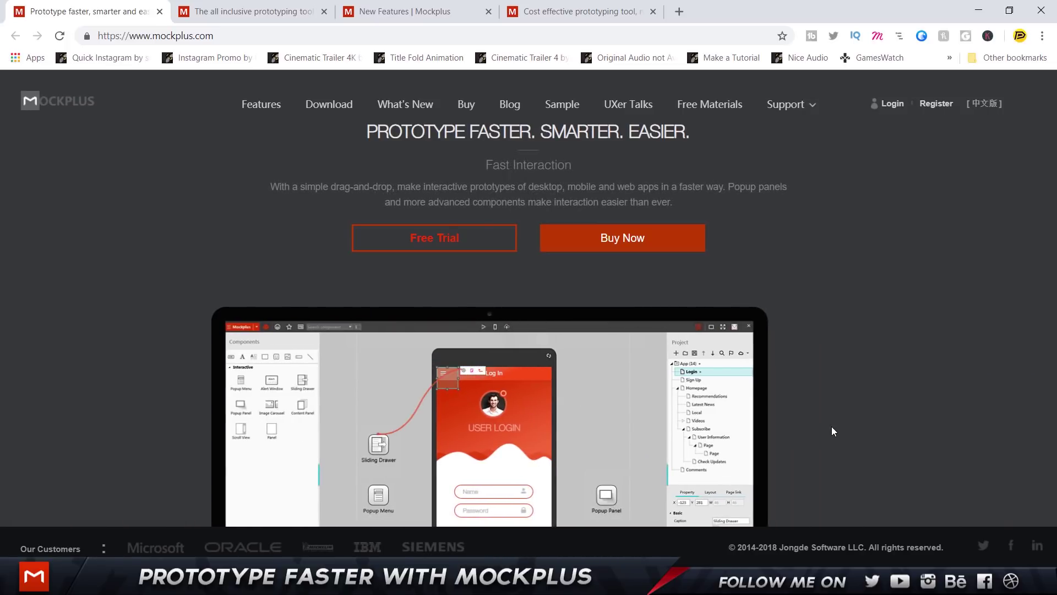
left_click(306, 8)
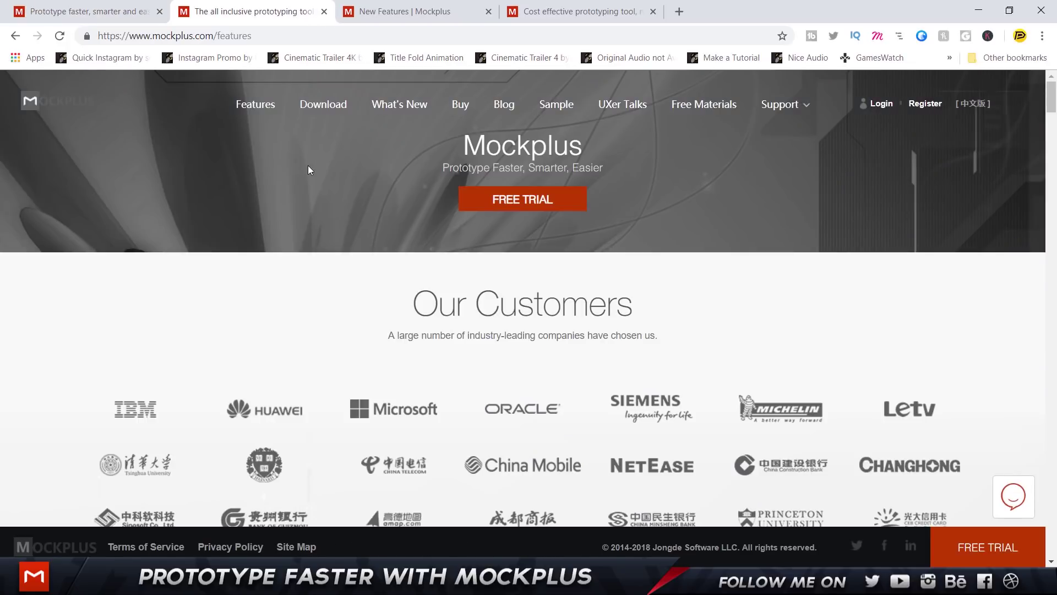
scroll(308, 175, "down", 10)
scroll(307, 179, "up", 10)
scroll(307, 178, "down", 12)
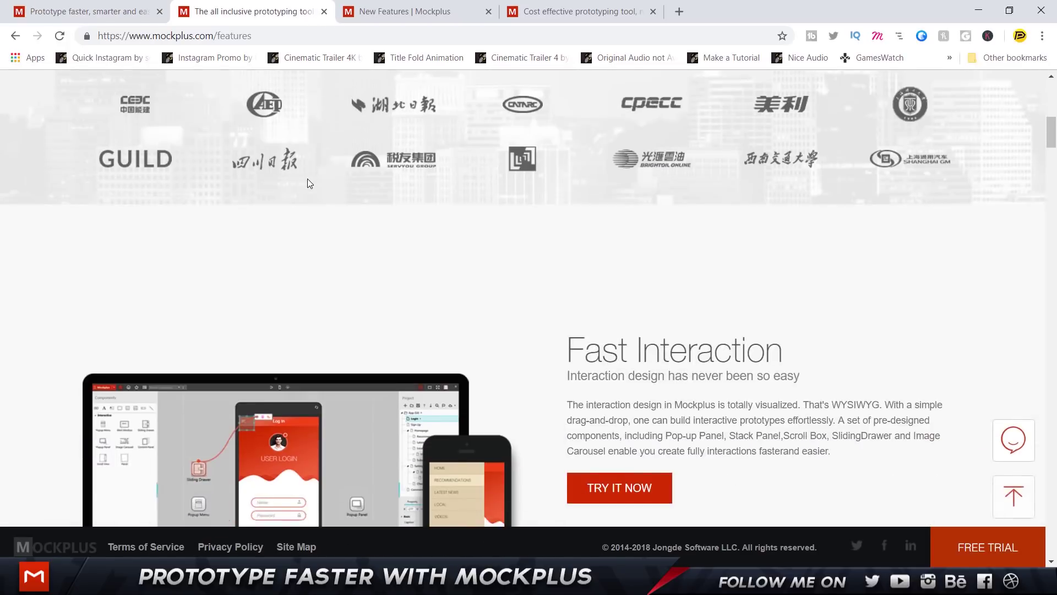
scroll(322, 177, "down", 6)
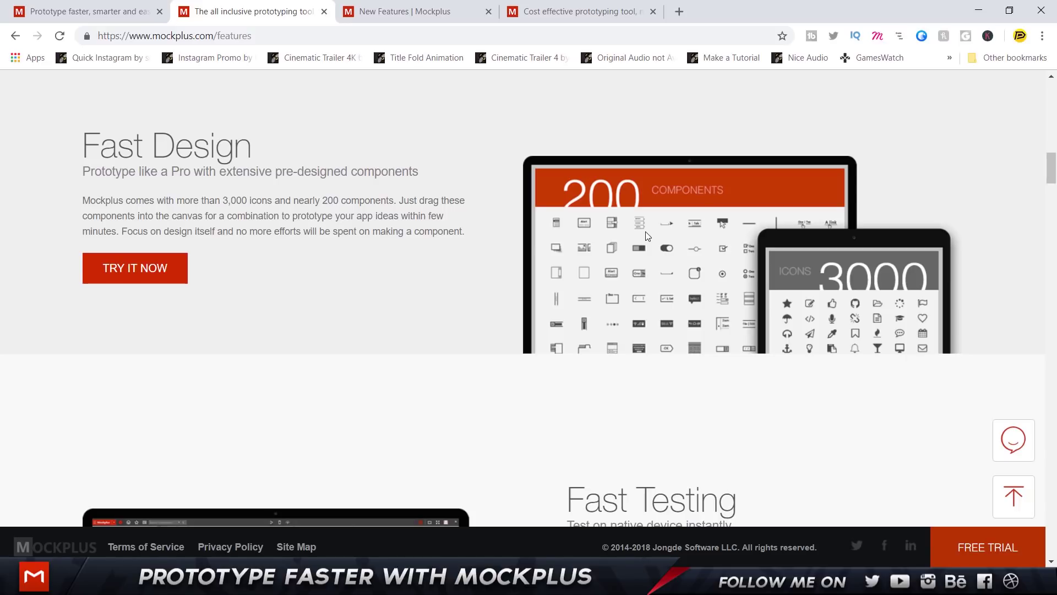
scroll(647, 235, "down", 6)
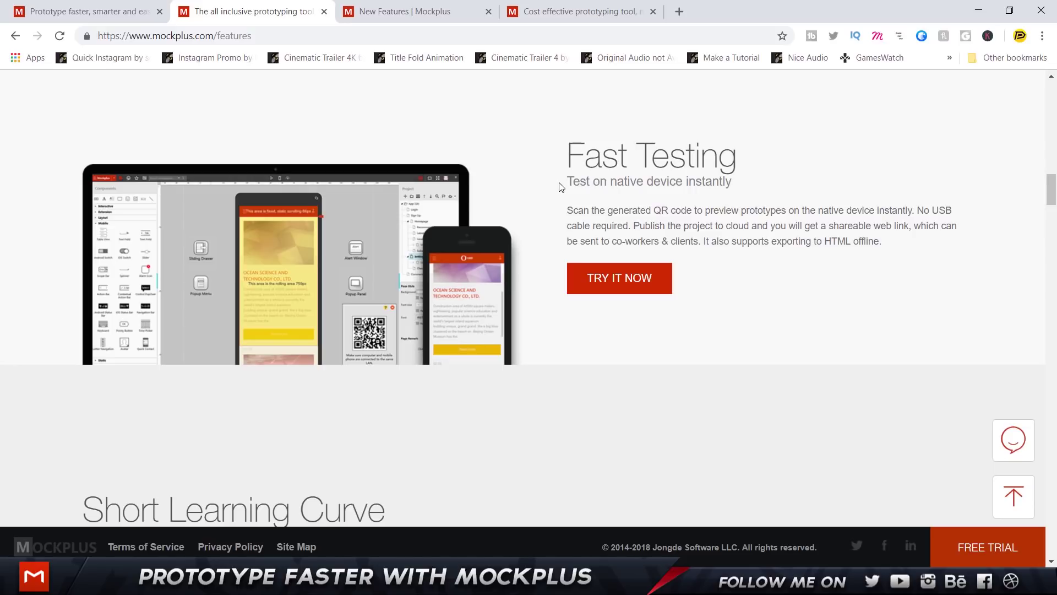
scroll(560, 185, "down", 7)
scroll(559, 189, "up", 3)
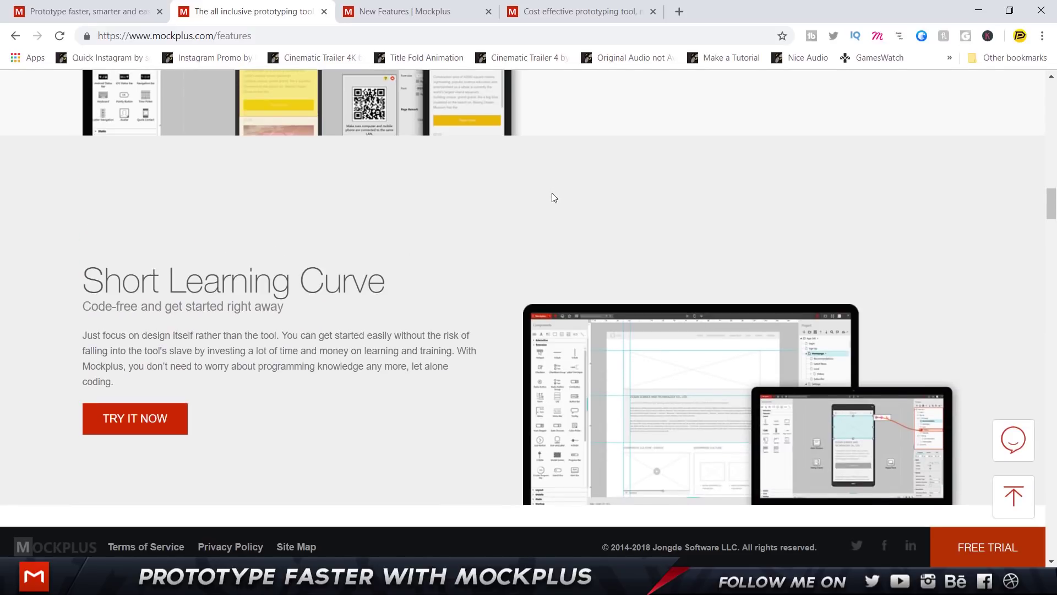
scroll(553, 197, "down", 2)
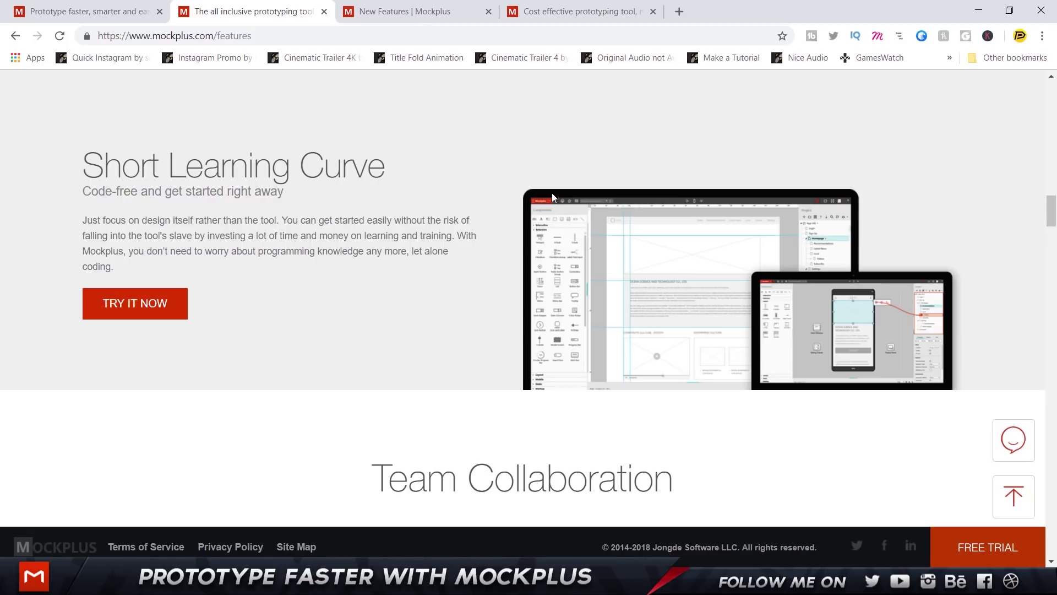
Examine the Team Collaboration section and the numbered feature list on the features page.
scroll(552, 192, "down", 6)
scroll(552, 196, "up", 2)
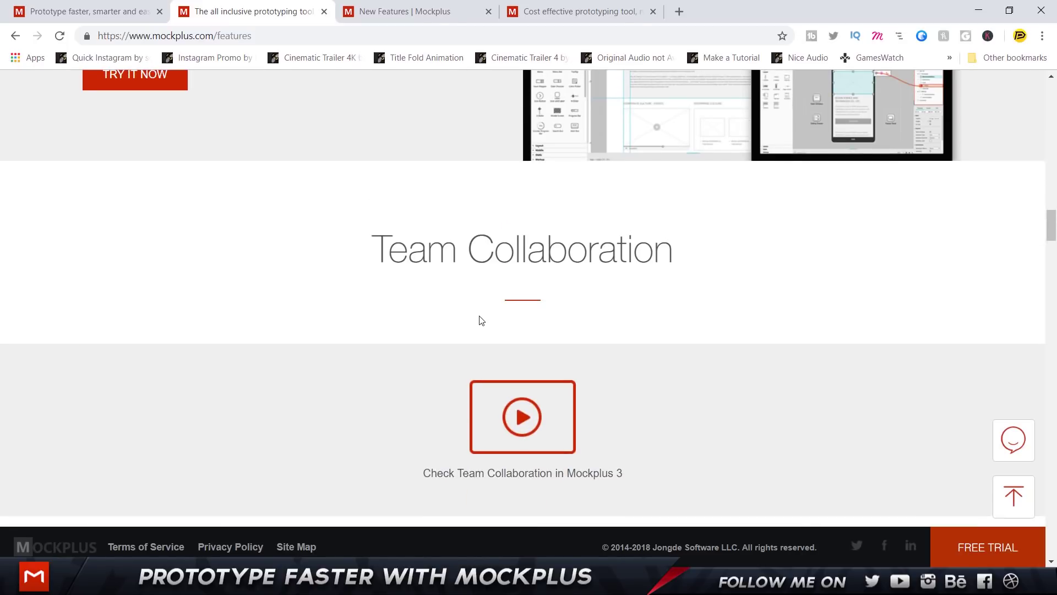
scroll(481, 320, "down", 4)
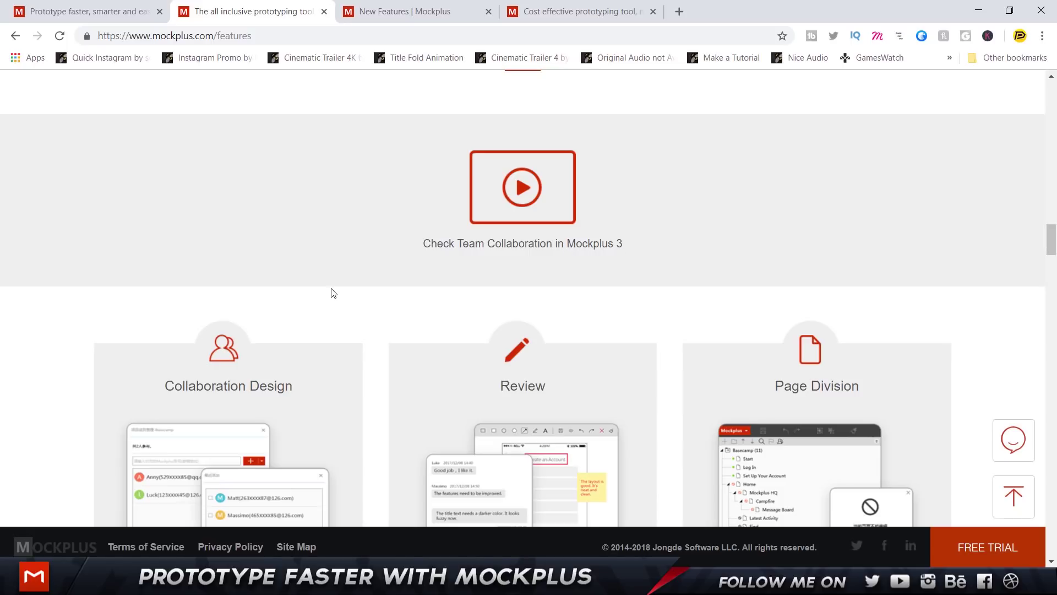
scroll(332, 292, "down", 4)
scroll(382, 248, "down", 20)
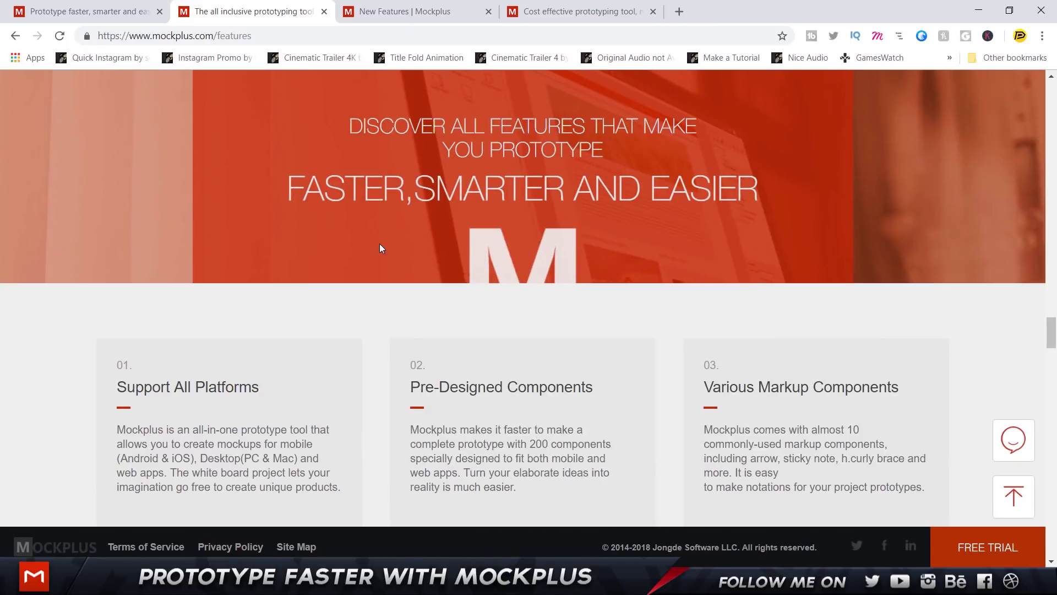
scroll(379, 244, "up", 3)
scroll(378, 247, "down", 20)
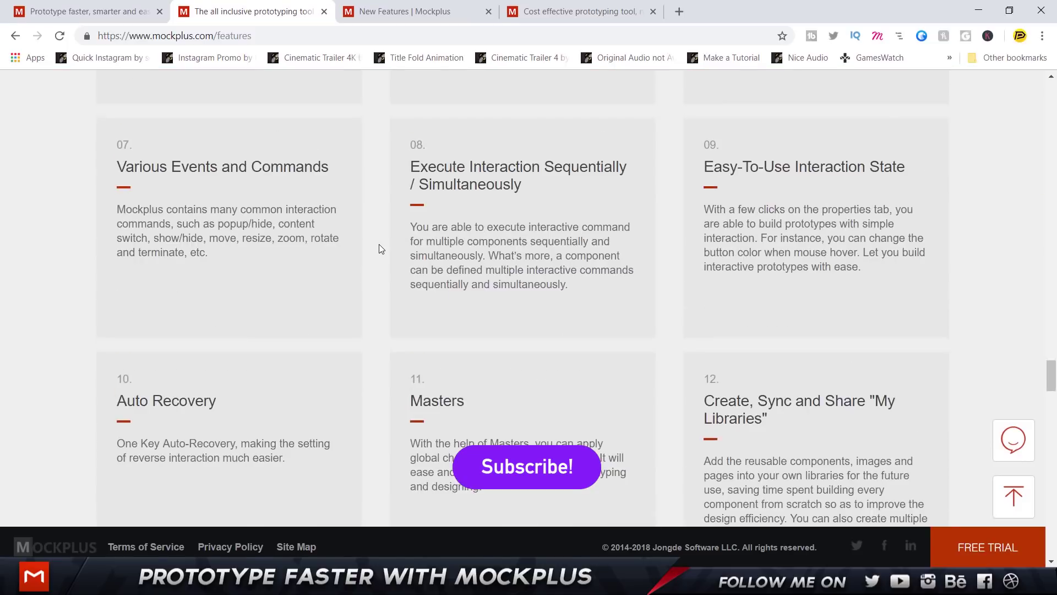
scroll(379, 249, "down", 20)
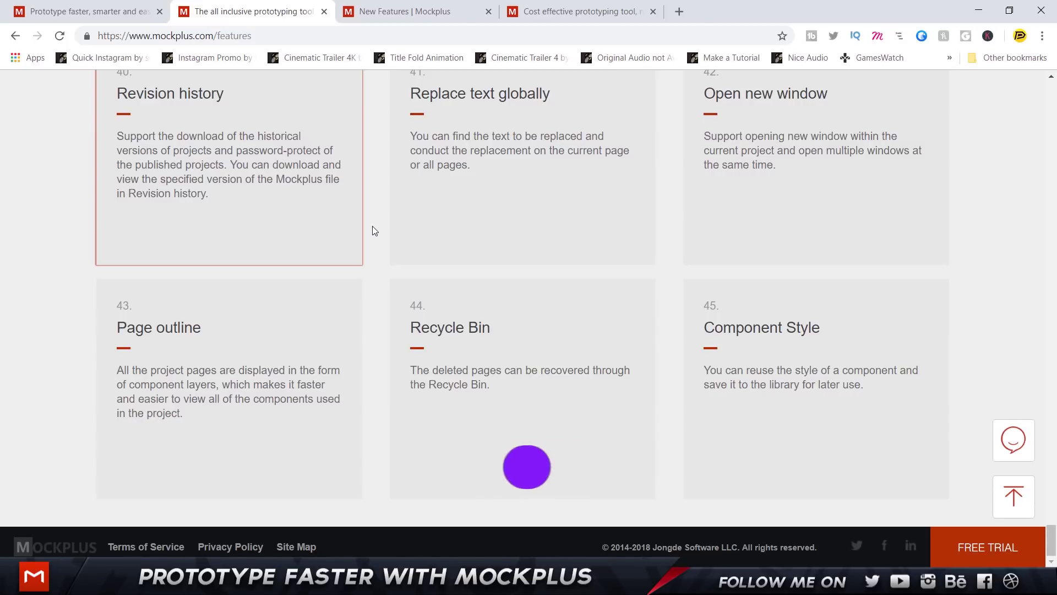
scroll(375, 225, "up", 8)
scroll(373, 228, "up", 6)
Open the New Features page and look over the V3.3 Enterprise Edition and Team Management posts.
left_click(432, 10)
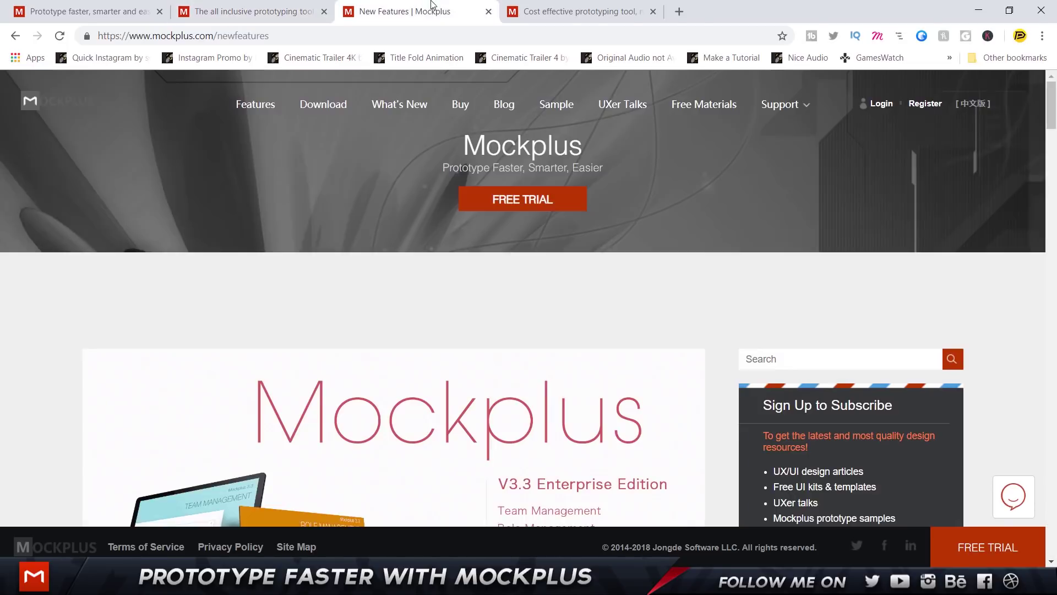
scroll(390, 234, "down", 5)
scroll(374, 231, "up", 1)
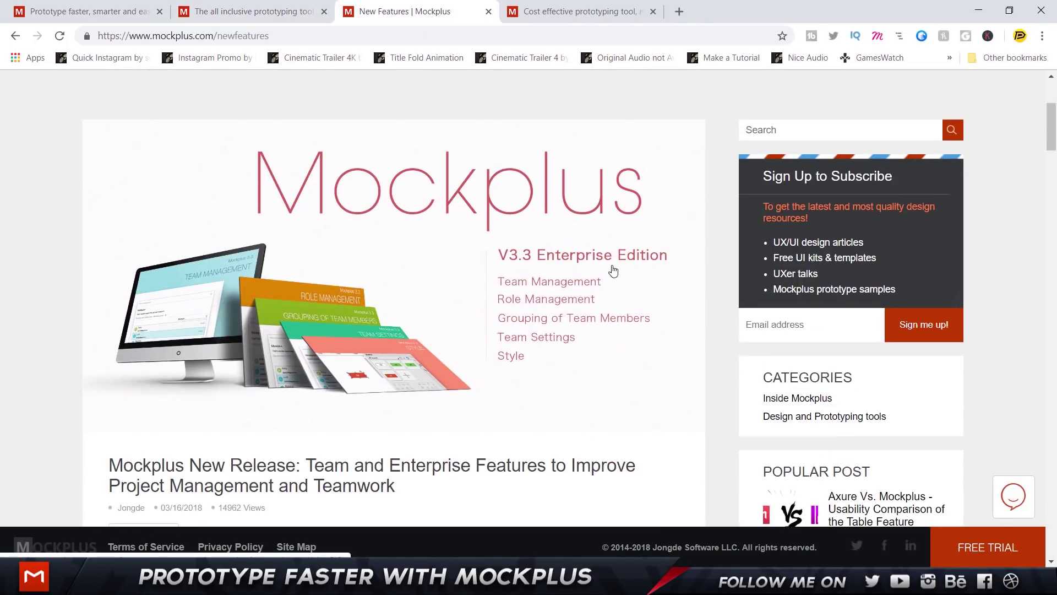
scroll(419, 245, "down", 18)
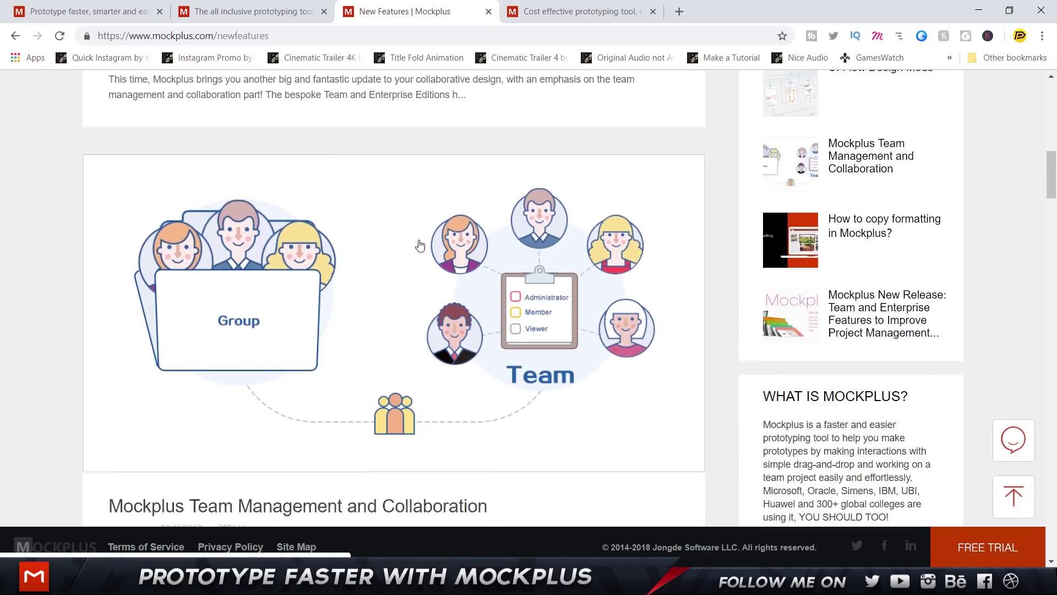
scroll(420, 245, "up", 6)
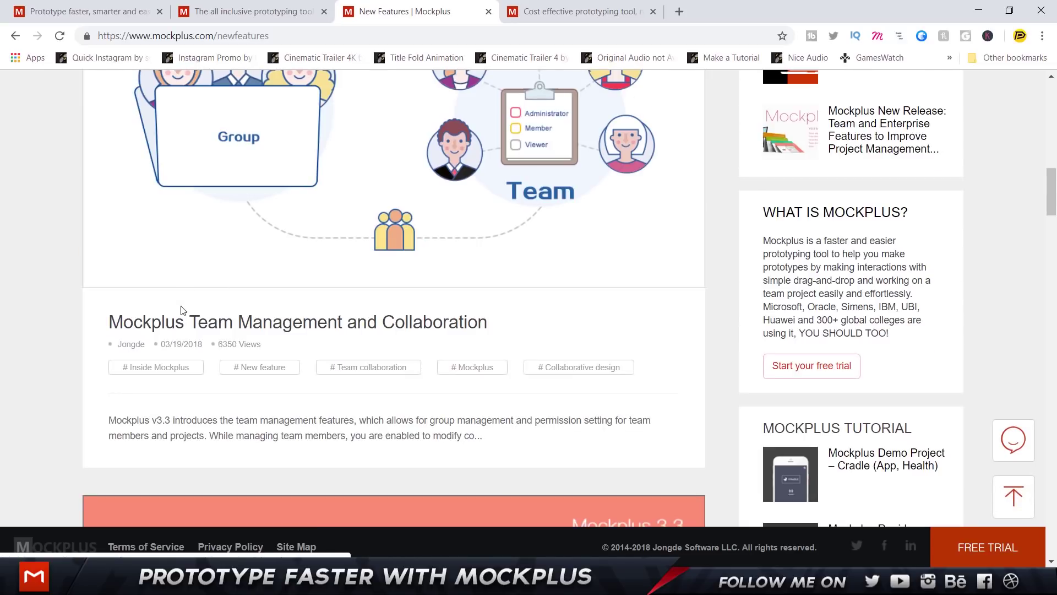
scroll(395, 318, "down", 6)
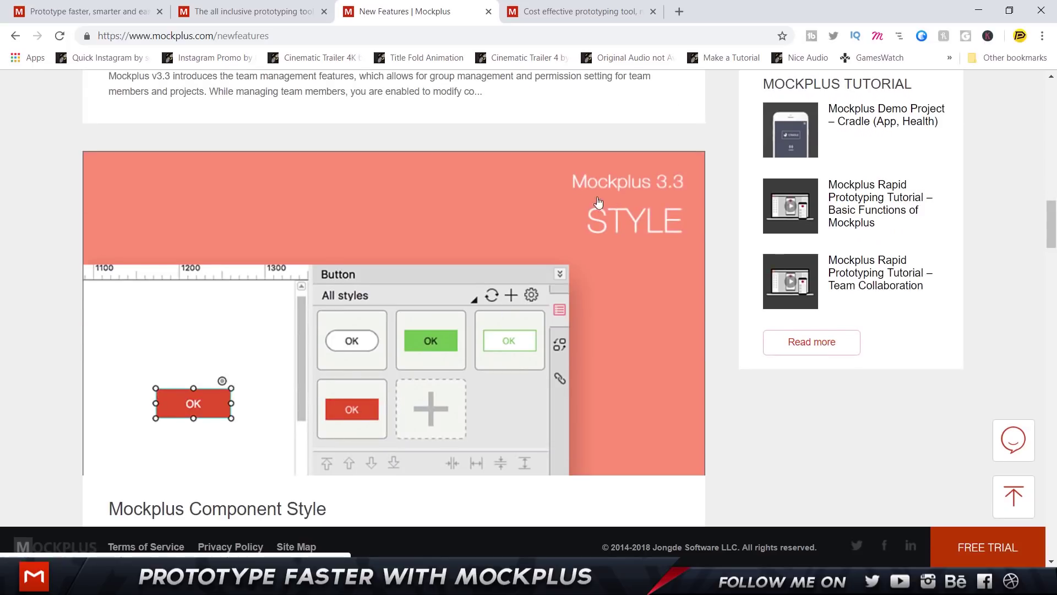
Examine the Mockplus Component Style post and skim the remaining New Features posts to the end of the page.
scroll(364, 196, "down", 4)
scroll(264, 199, "up", 4)
scroll(419, 341, "down", 6)
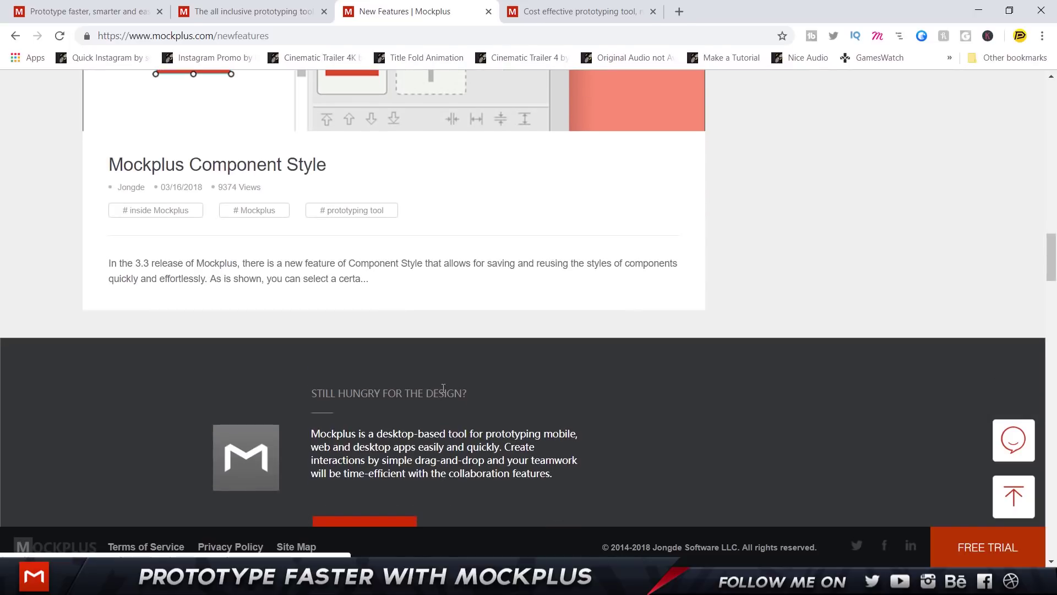
scroll(393, 288, "up", 6)
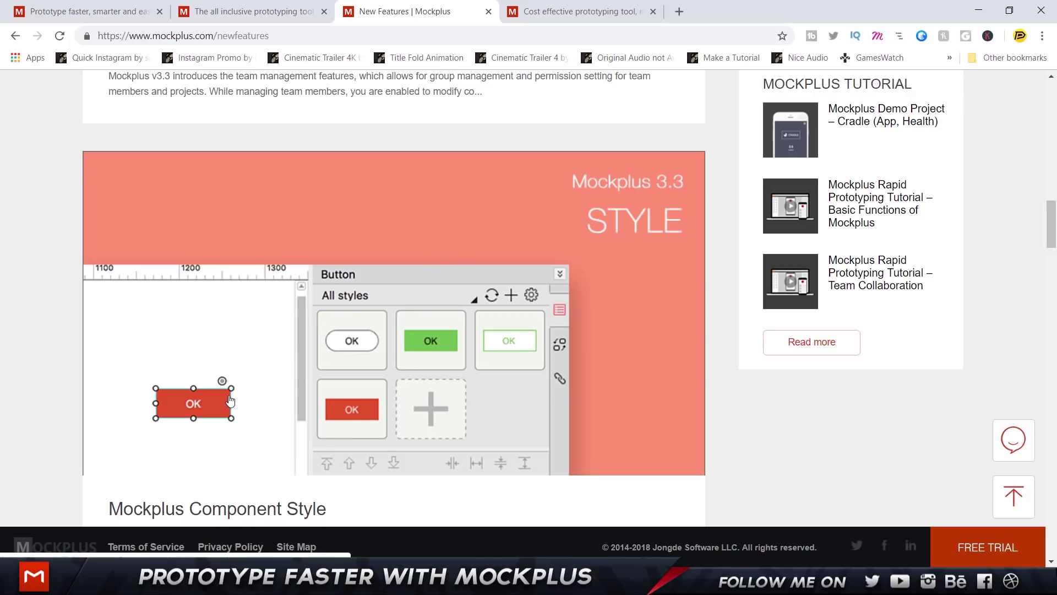
scroll(253, 396, "down", 12)
scroll(335, 307, "up", 4)
scroll(335, 306, "down", 20)
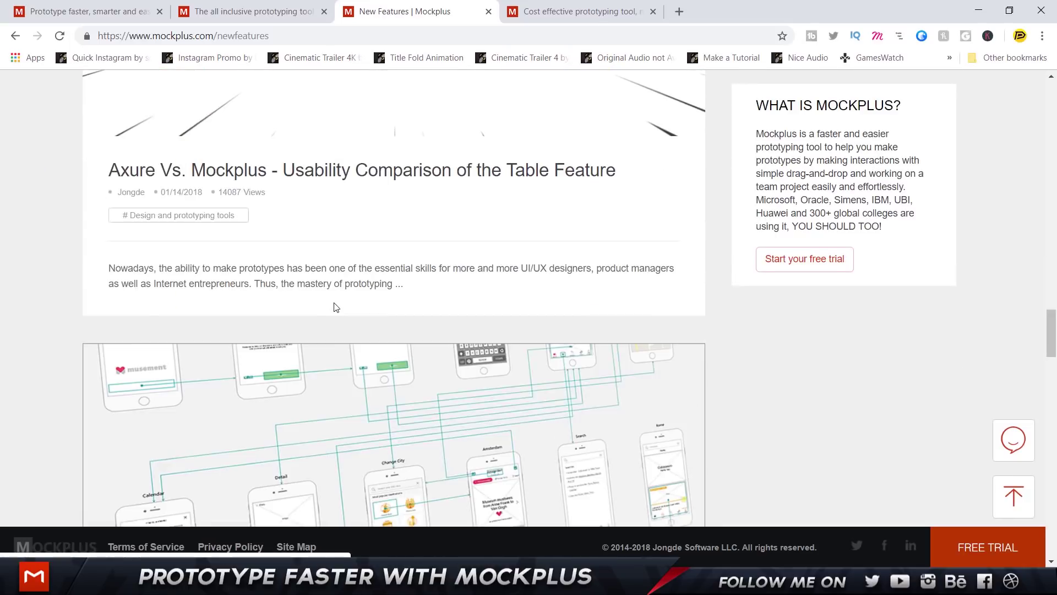
scroll(335, 306, "down", 20)
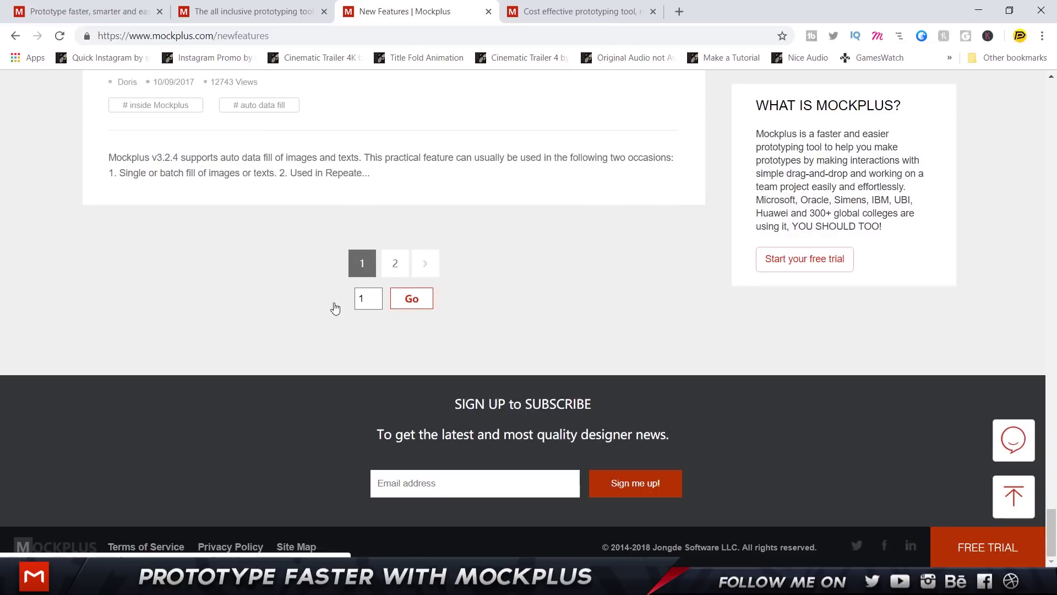
Open the Mockplus pricing page and review the Individual plan's prices, included services and group-buying offer.
left_click(603, 4)
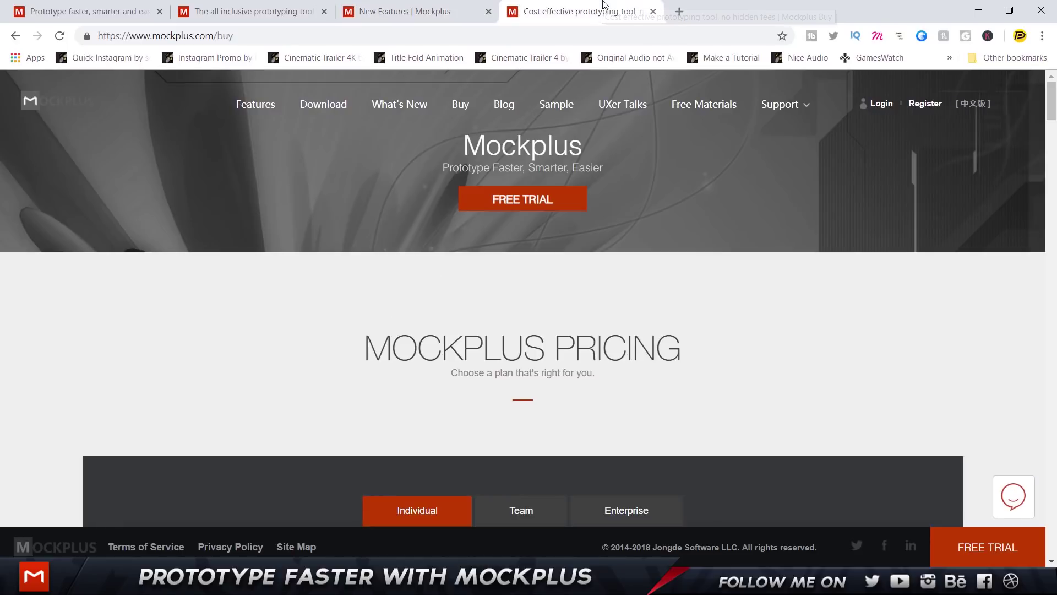
scroll(317, 267, "down", 2)
scroll(317, 266, "down", 4)
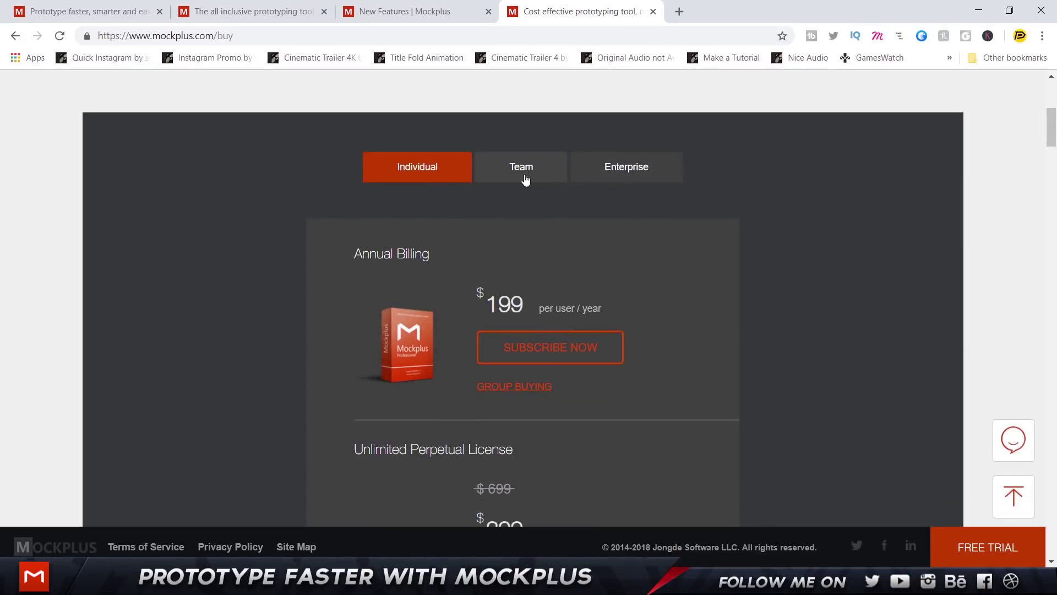
scroll(623, 168, "down", 4)
scroll(619, 166, "up", 2)
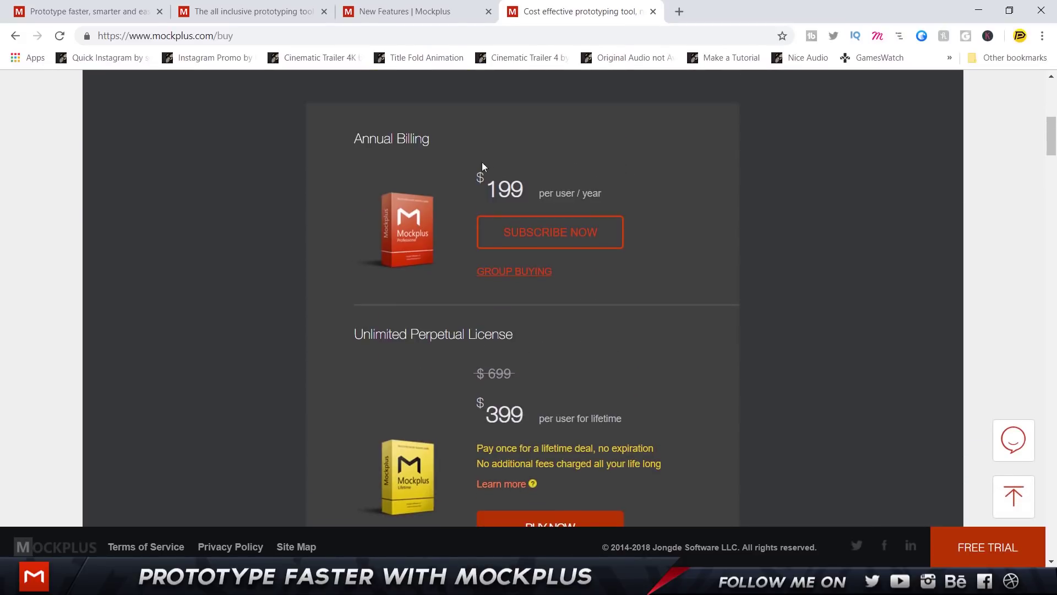
scroll(580, 228, "down", 19)
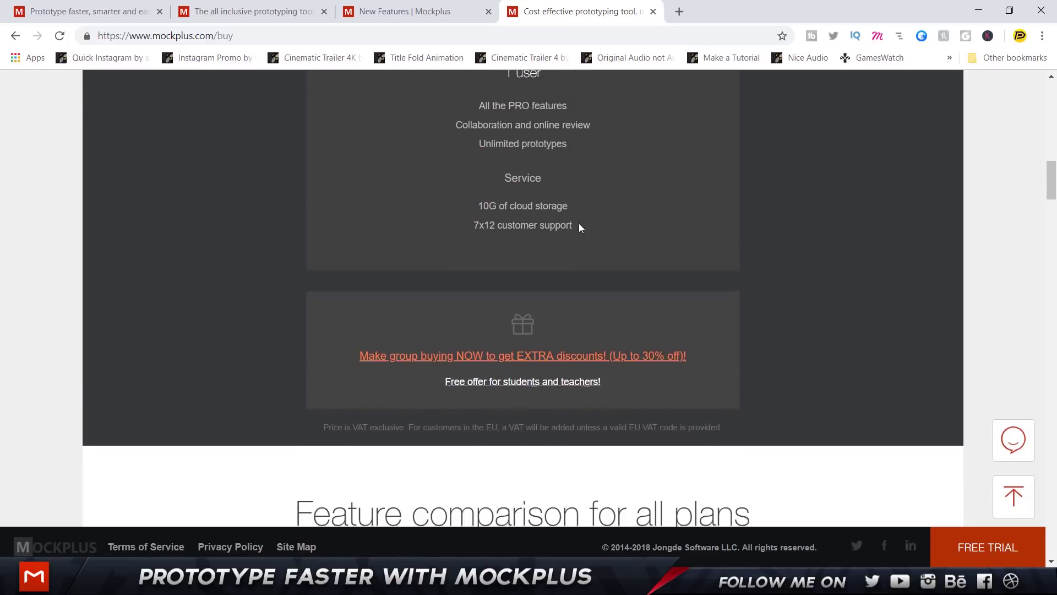
scroll(581, 228, "up", 6)
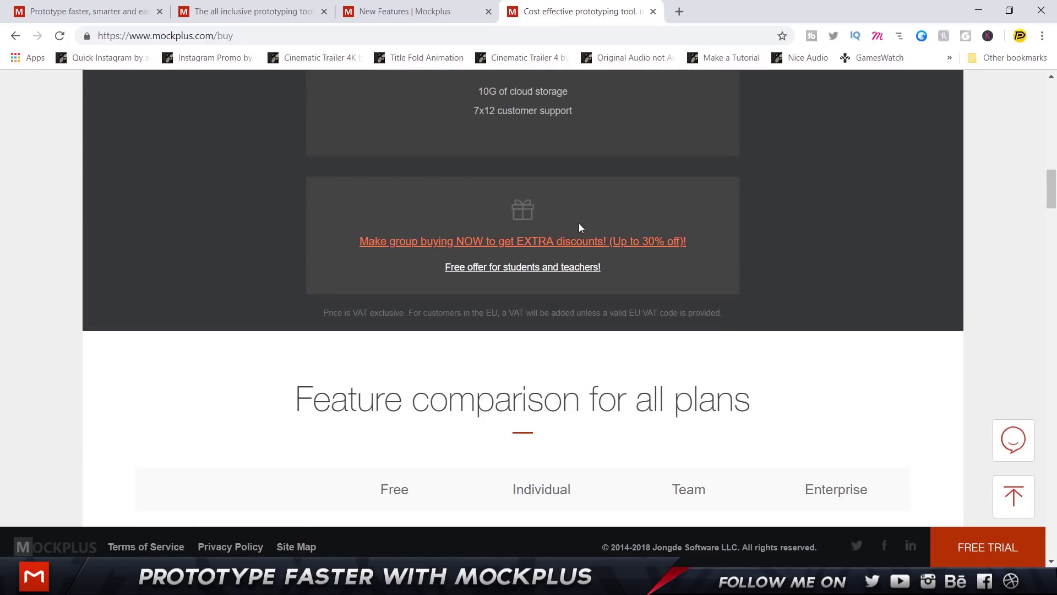
Compare the plans' Basic and Team management rows in the feature comparison table, dismissing the AutoIt error dialog.
scroll(579, 223, "down", 6)
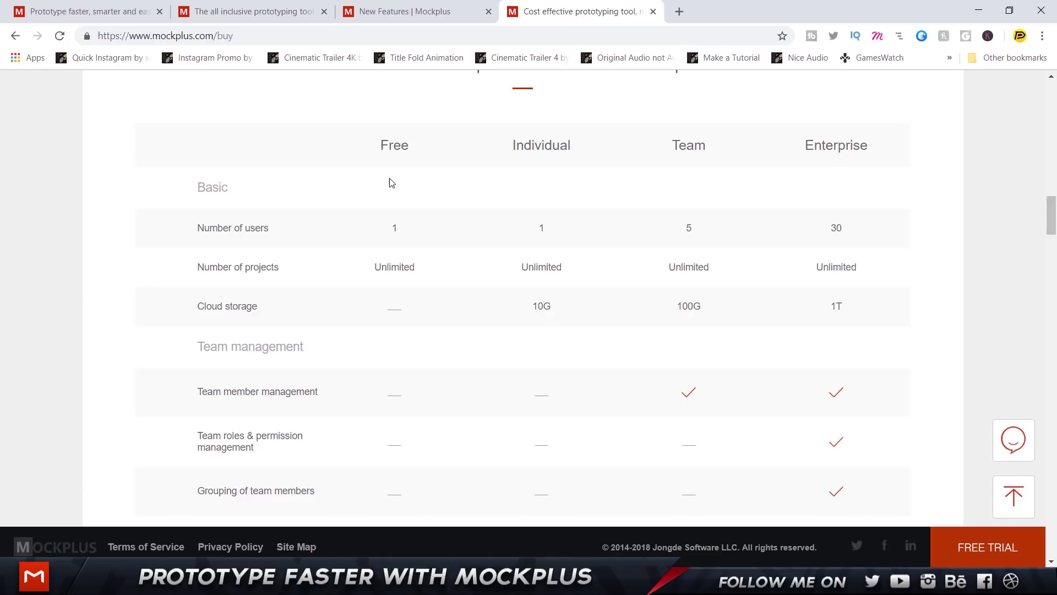
scroll(391, 183, "down", 7)
scroll(390, 184, "up", 7)
scroll(390, 185, "down", 4)
scroll(404, 184, "up", 2)
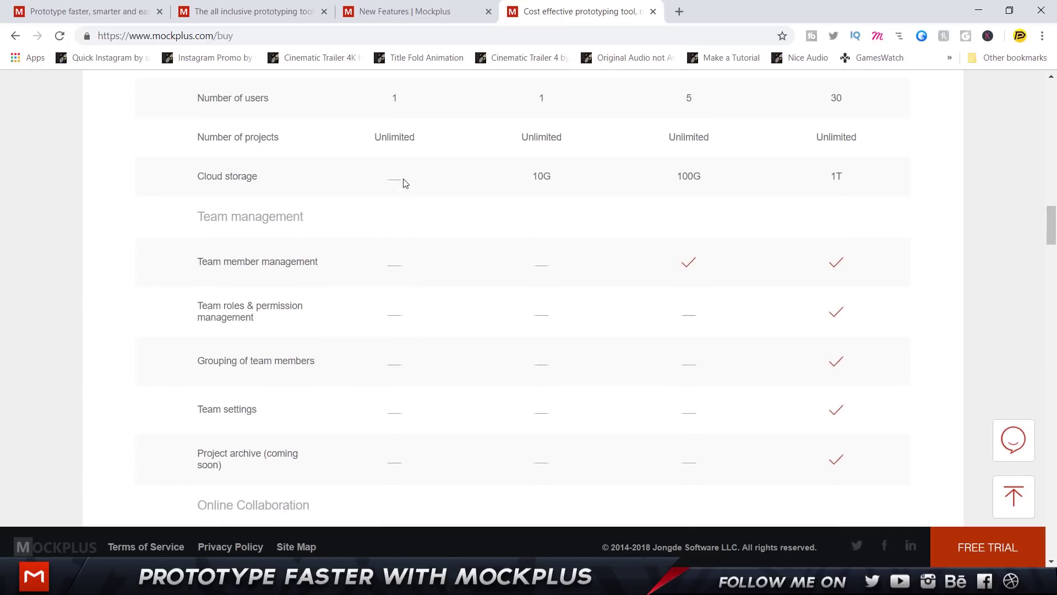
left_click_drag(202, 232, 304, 232)
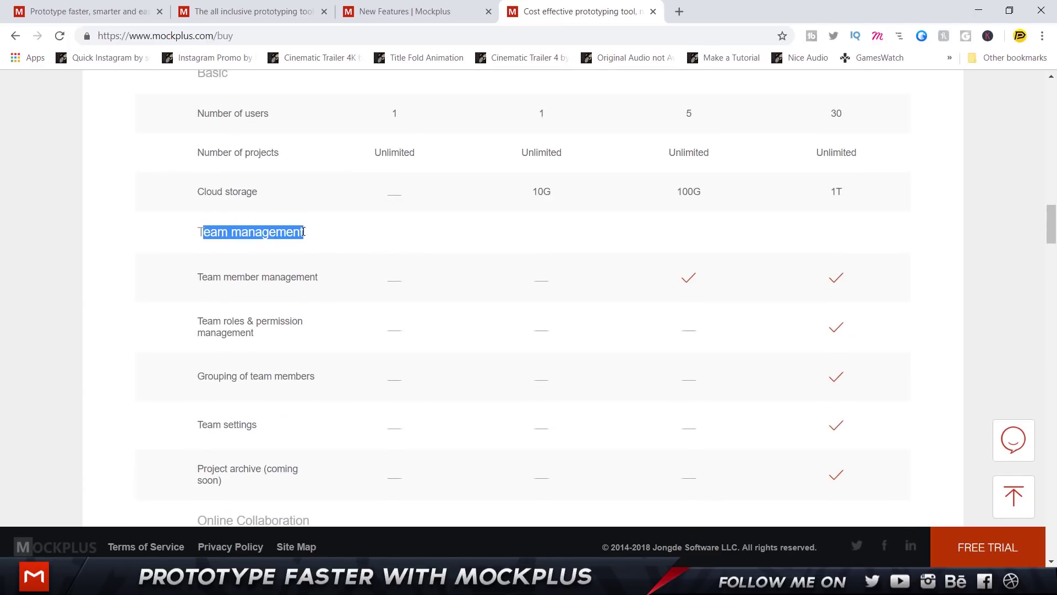
left_click_drag(205, 191, 257, 191)
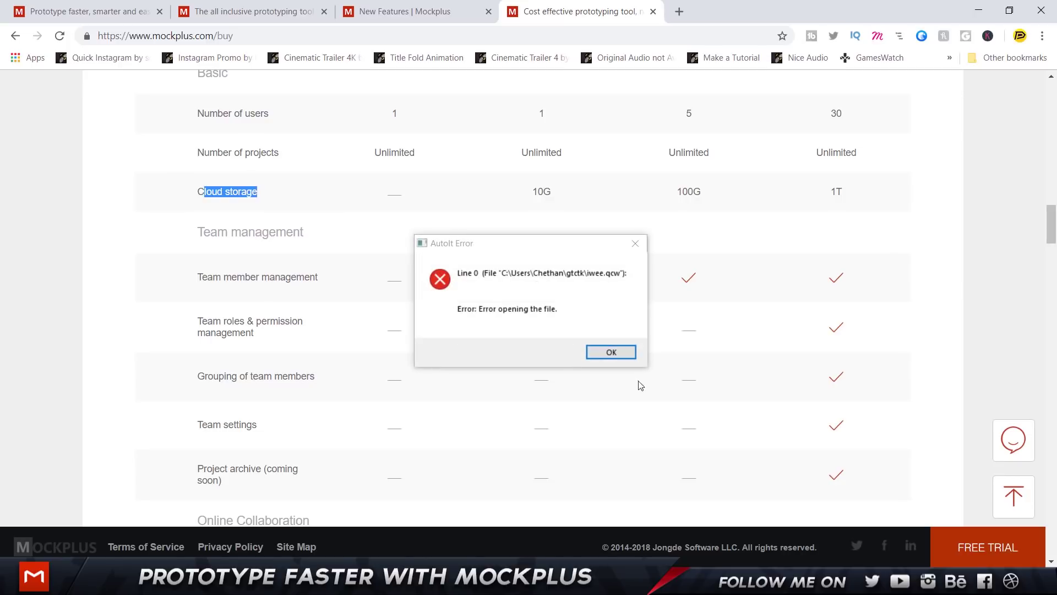
left_click(611, 352)
scroll(606, 363, "up", 2)
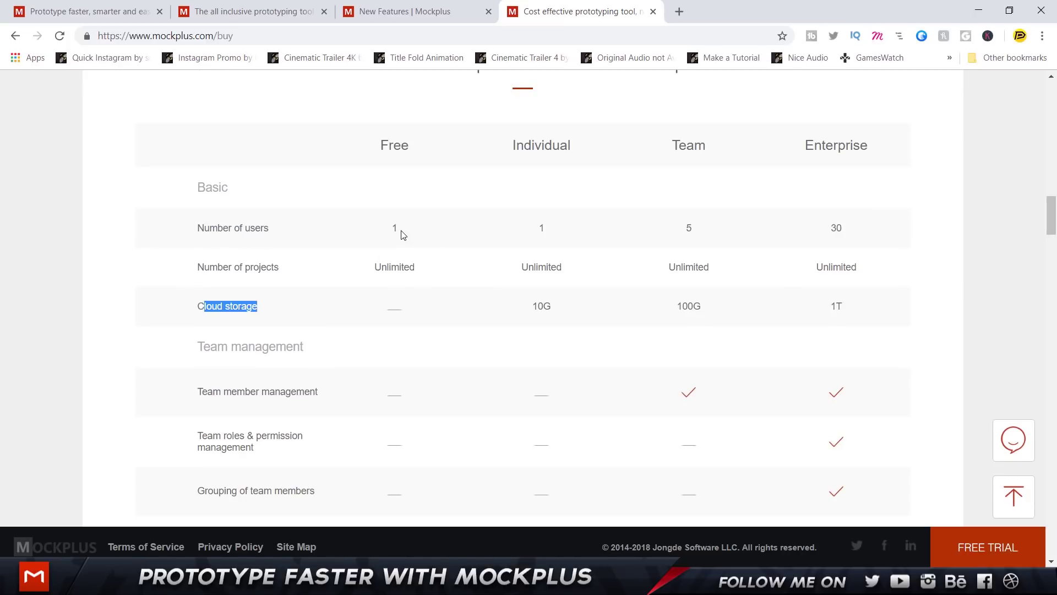
Compare the Free, Individual, Team and Enterprise plans across the Online Collaboration and Design and Interaction rows.
scroll(401, 234, "down", 10)
scroll(378, 196, "up", 2)
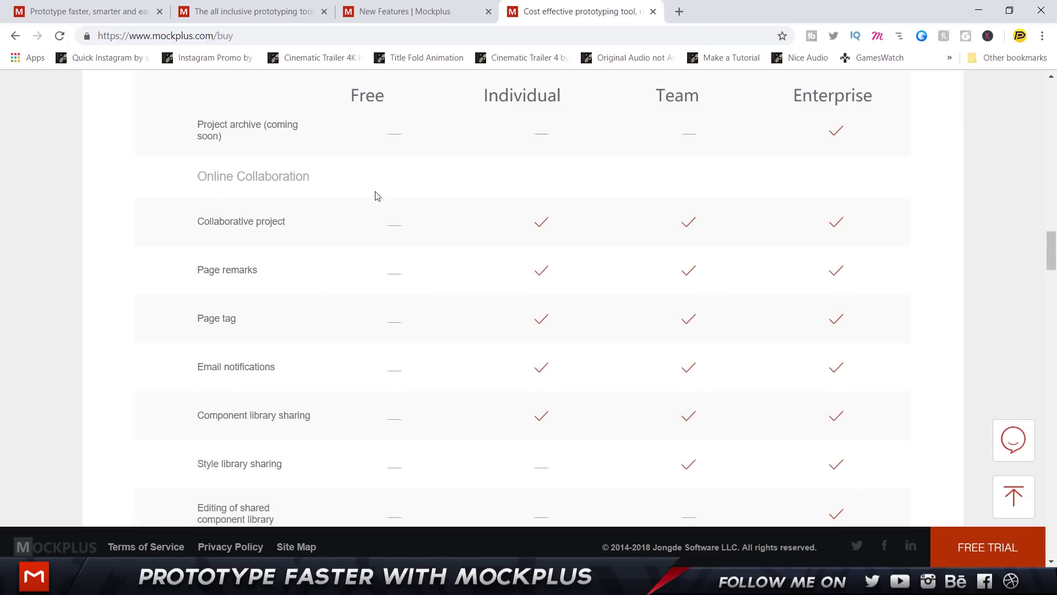
scroll(373, 199, "down", 8)
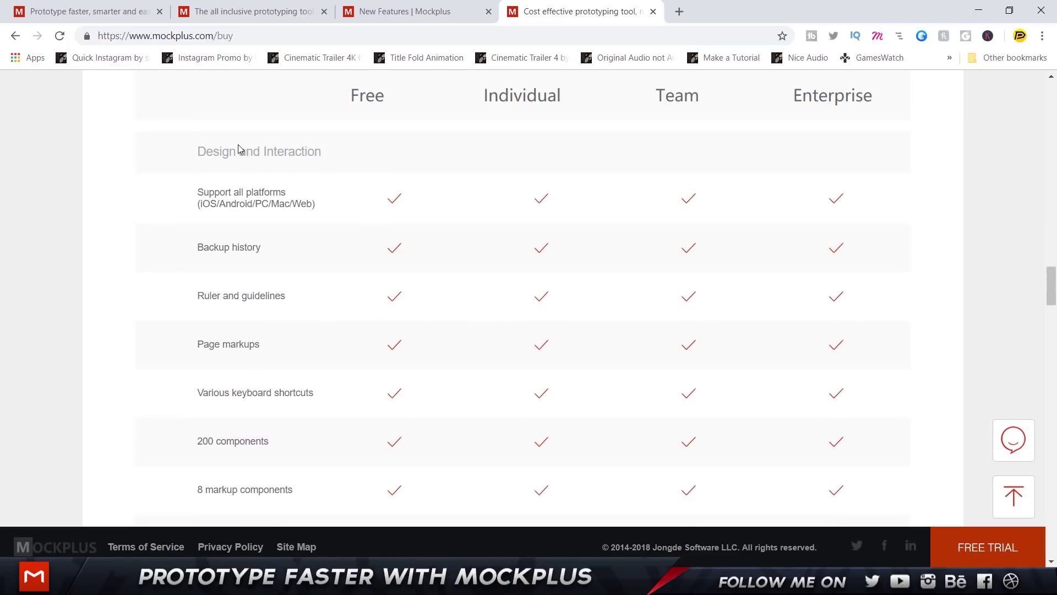
scroll(396, 197, "down", 2)
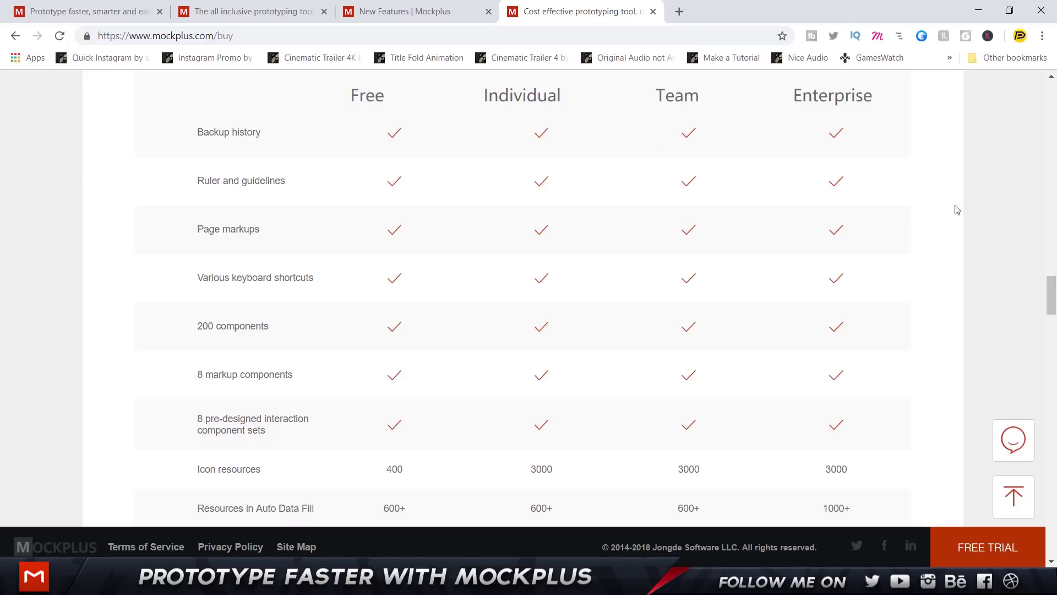
scroll(451, 257, "down", 4)
scroll(417, 249, "down", 15)
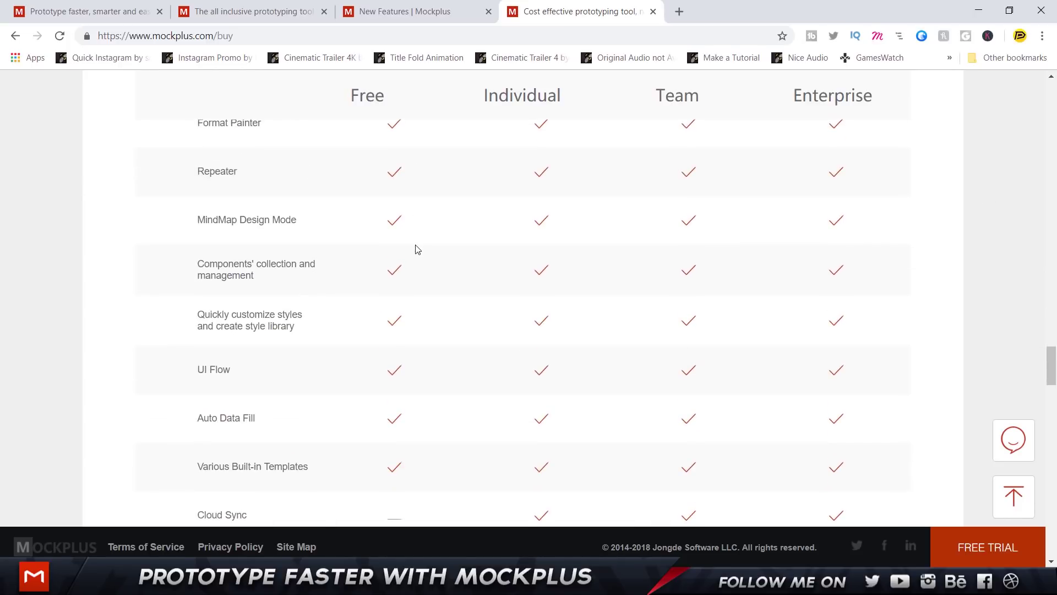
Compare the four plans across the Previewing and Sharing, Import and Export, and Customer Service rows of the feature table.
scroll(416, 249, "down", 2)
scroll(203, 329, "up", 4)
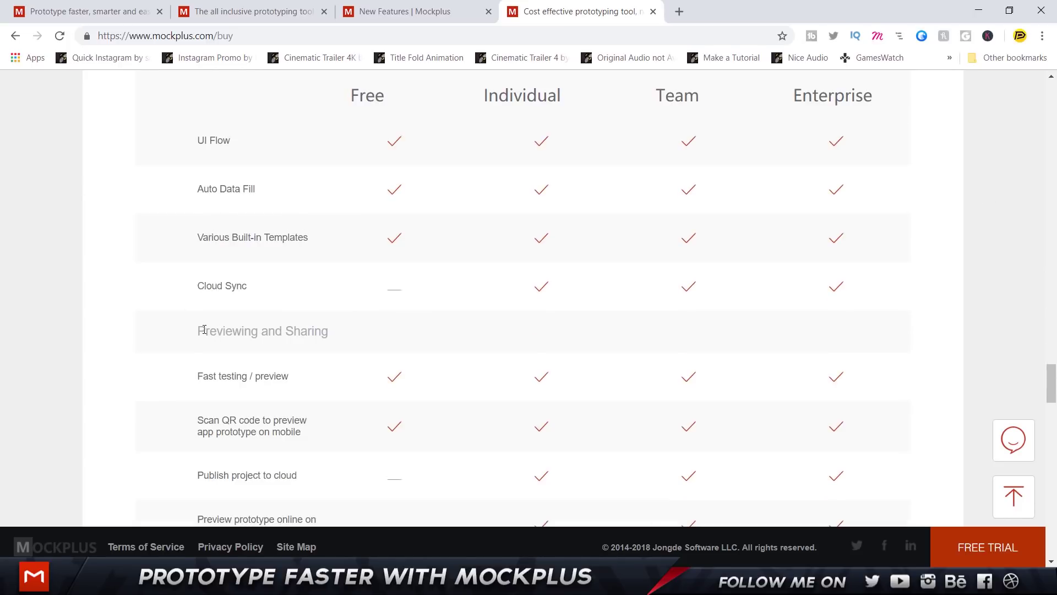
scroll(276, 326, "down", 4)
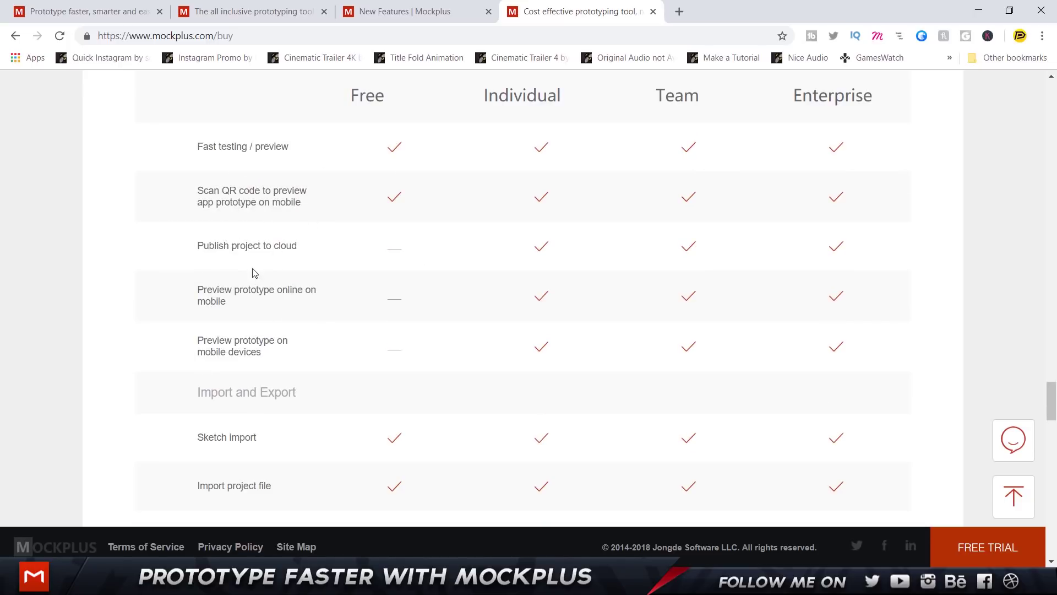
scroll(343, 264, "down", 4)
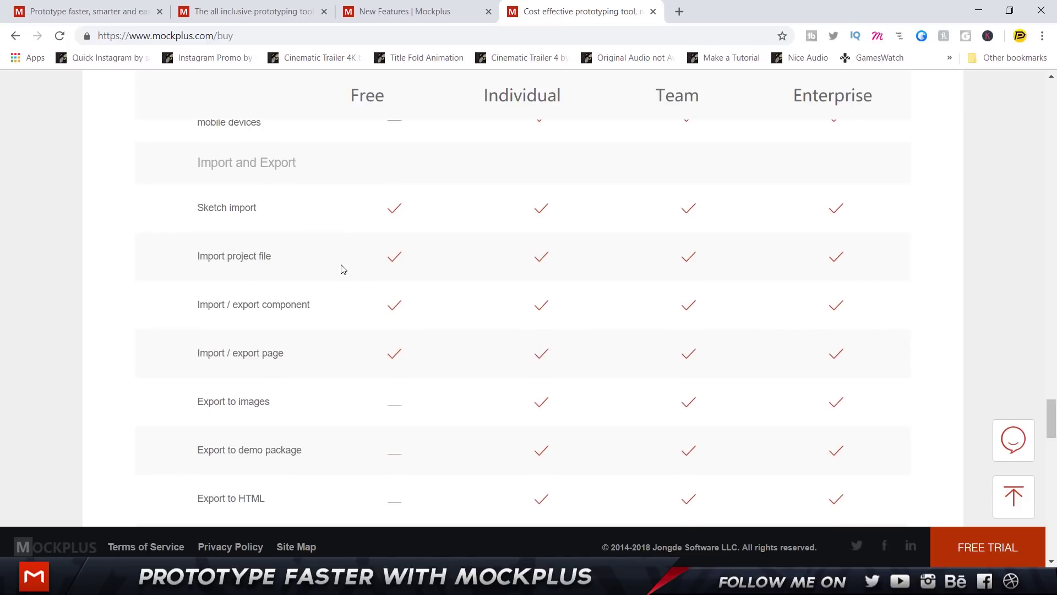
scroll(343, 268, "down", 2)
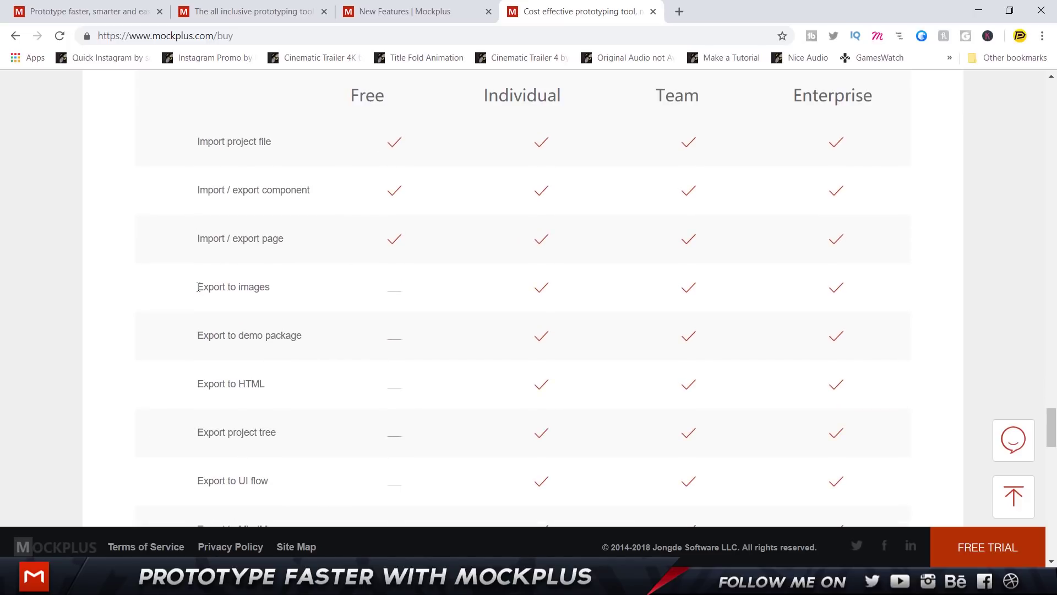
left_click_drag(198, 287, 290, 297)
left_click_drag(213, 336, 326, 338)
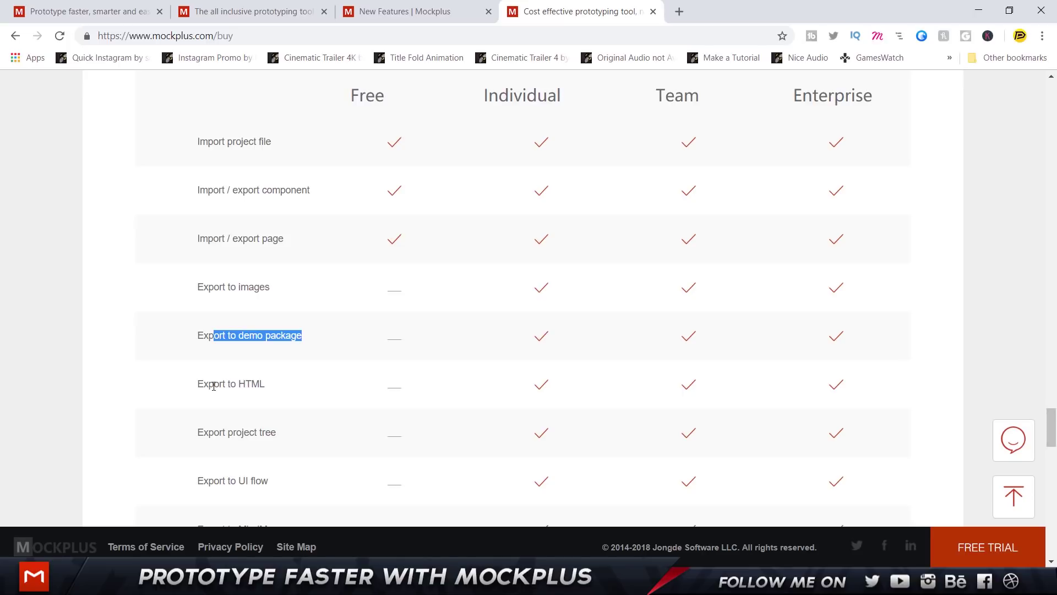
left_click_drag(213, 386, 269, 387)
scroll(276, 437, "down", 4)
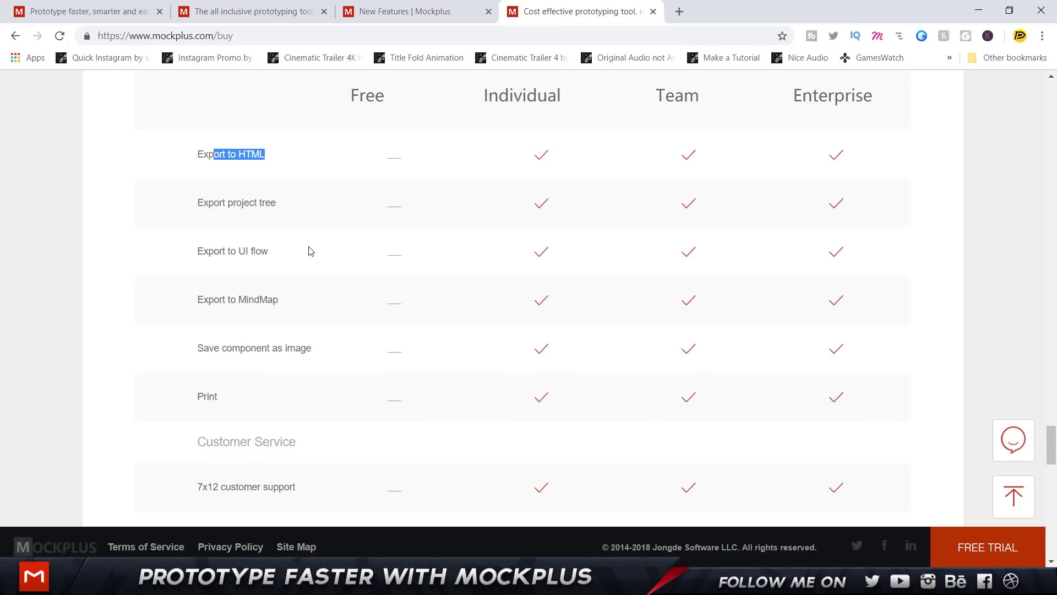
scroll(354, 239, "up", 2)
scroll(390, 172, "down", 6)
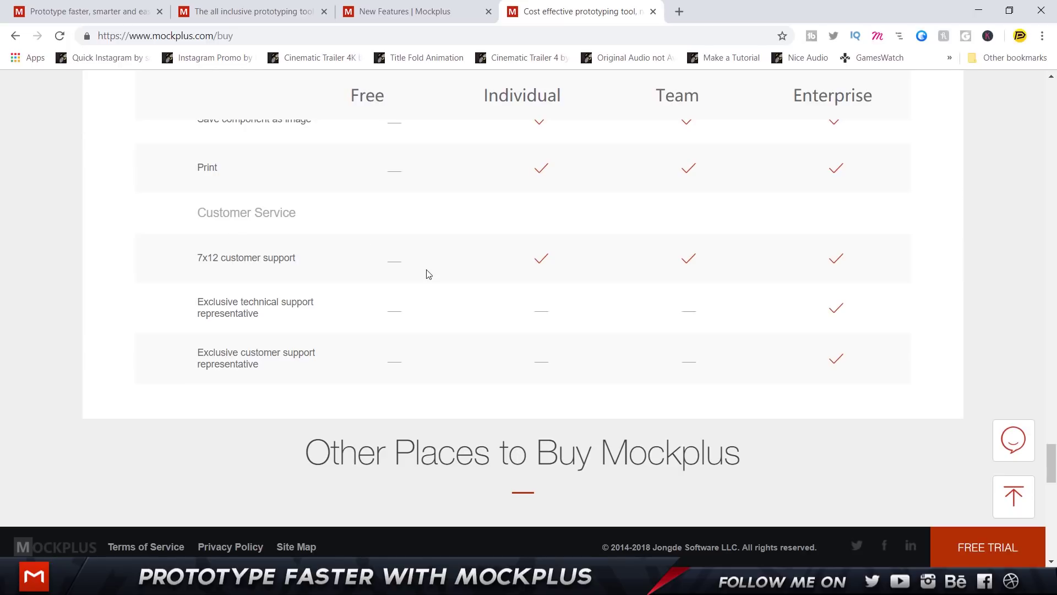
Review the Other Places to Buy Mockplus section and the Account & Purchase FAQs on the pricing page.
scroll(425, 238, "down", 6)
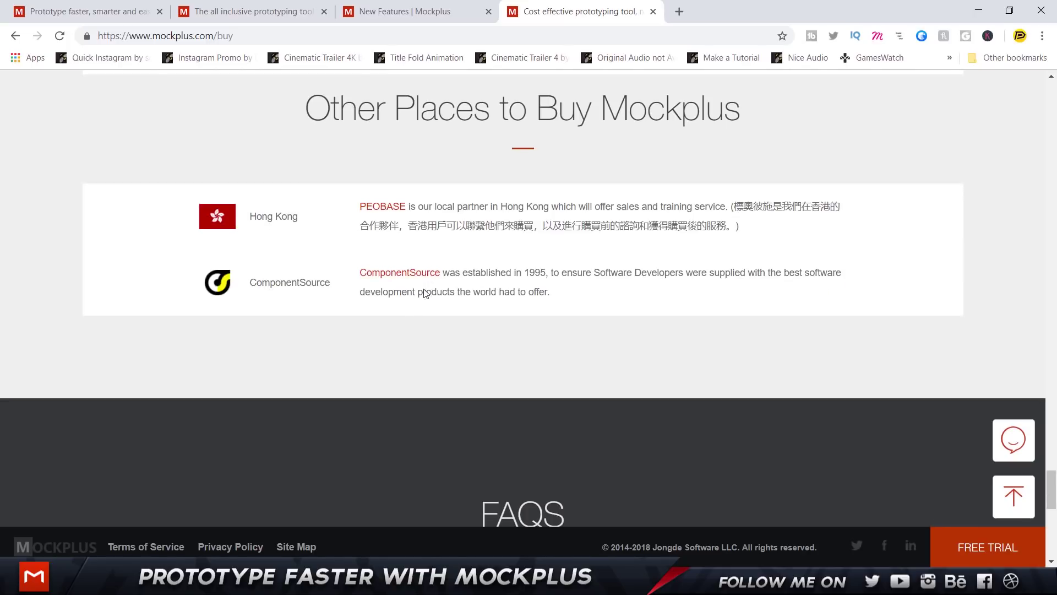
scroll(406, 311, "down", 6)
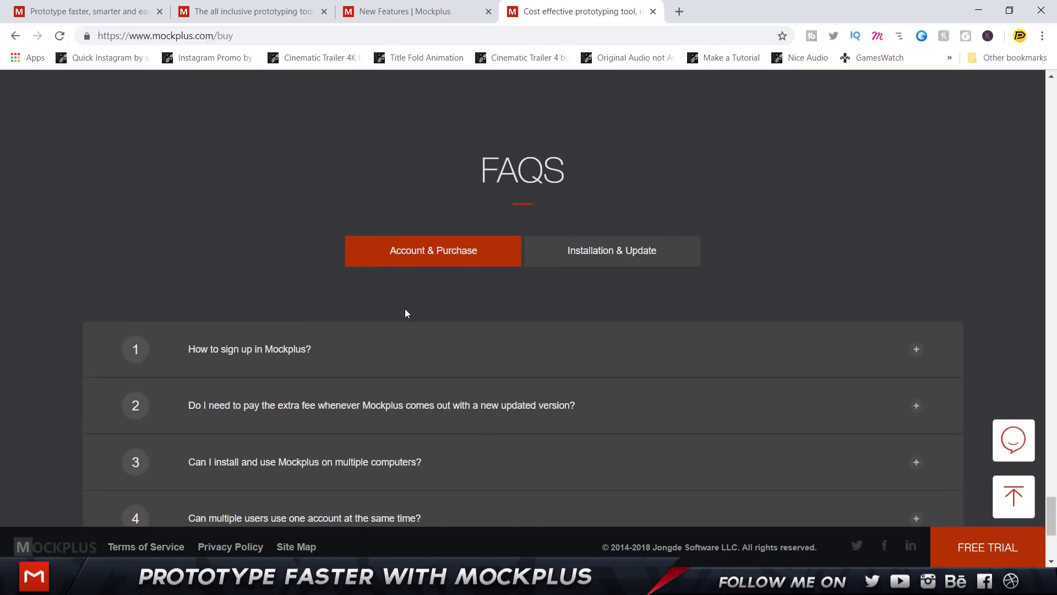
scroll(406, 312, "down", 5)
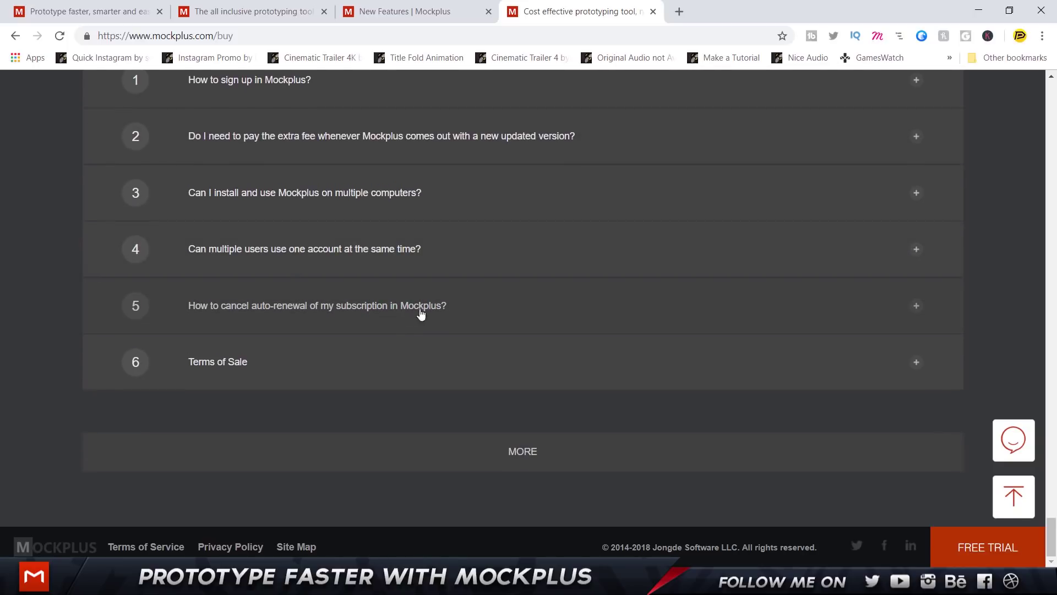
scroll(449, 314, "up", 2)
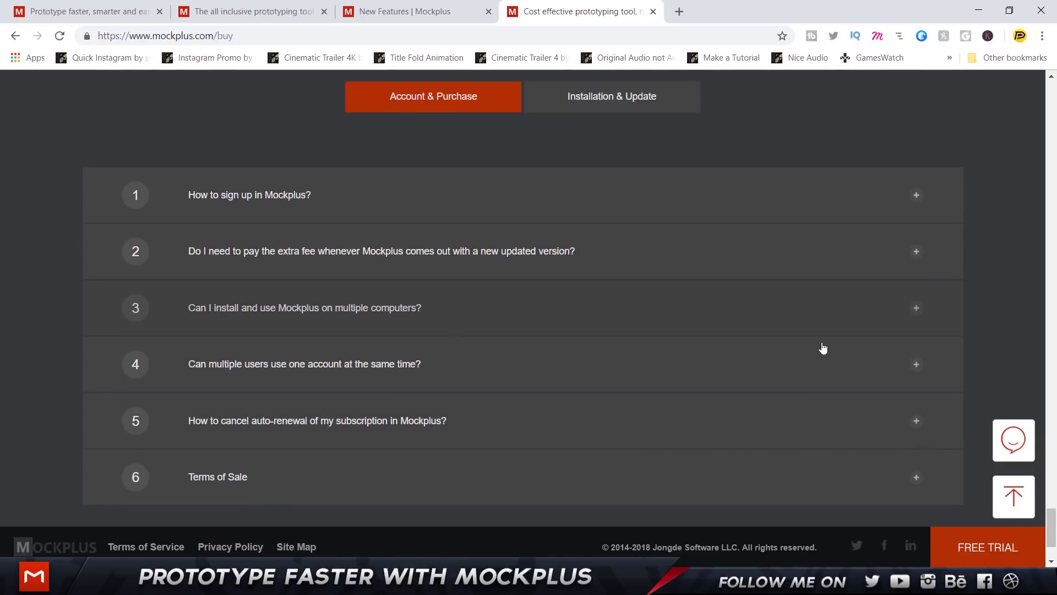
Switch to the Mockplus desktop app, check the sources for opening a project, and start a new personal project.
left_click(837, 526)
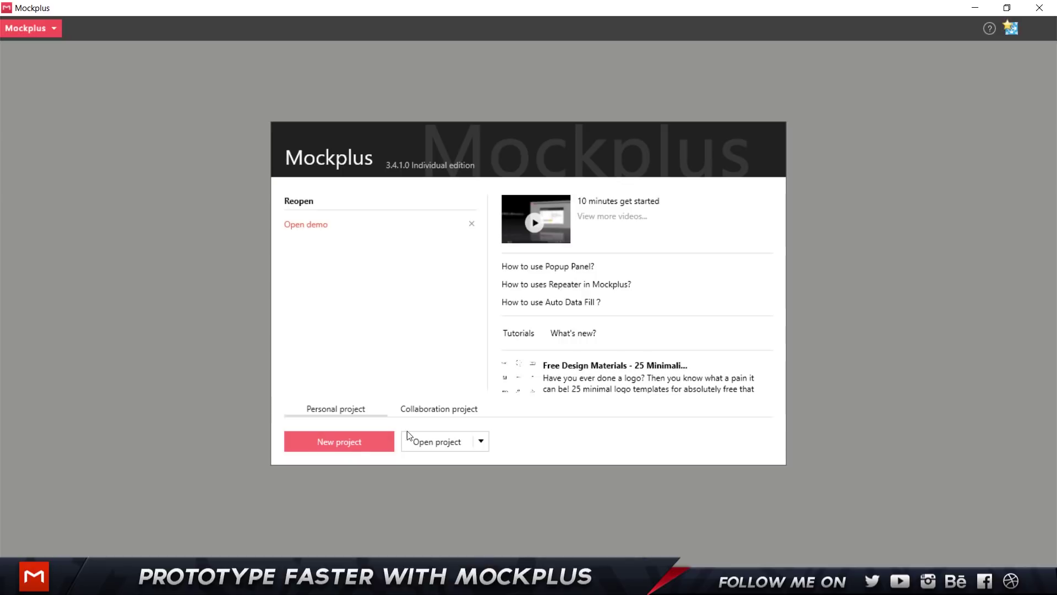
left_click(479, 440)
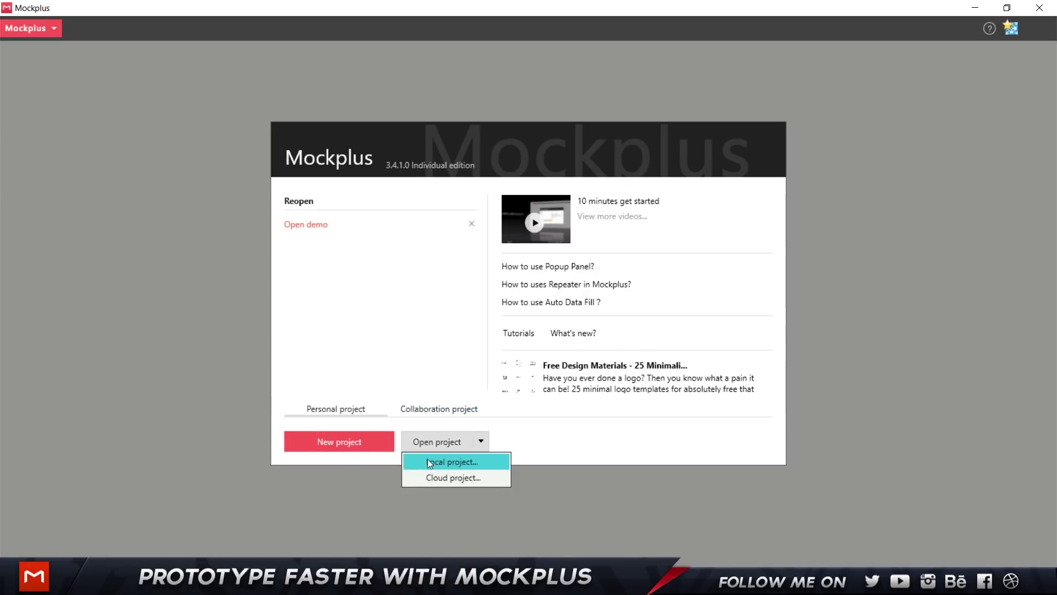
left_click(497, 415)
left_click(345, 449)
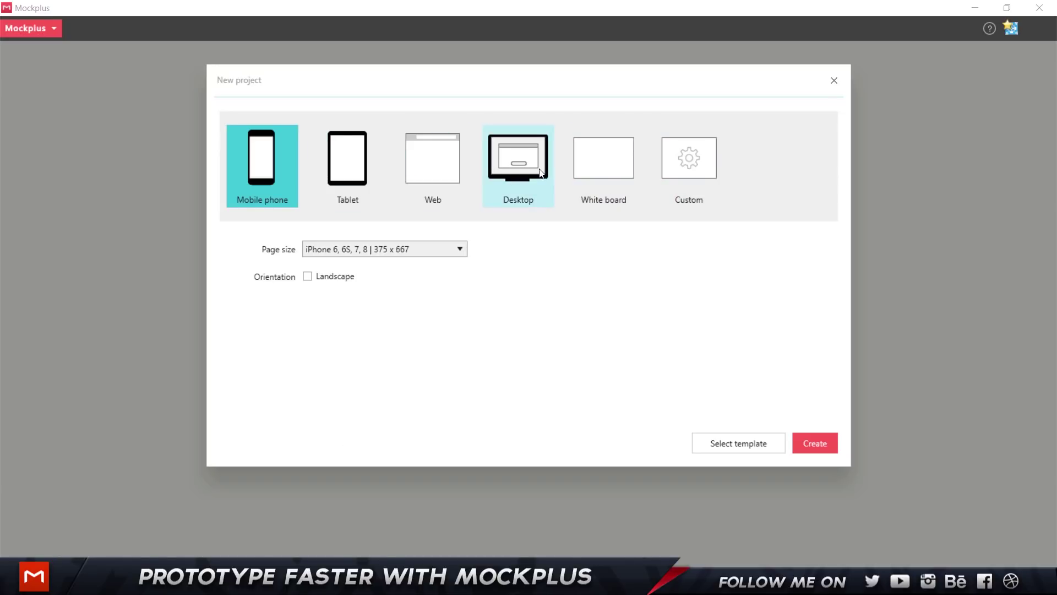
Create the mobile phone project with the iPhone X | 375 x 812 page size in portrait orientation.
left_click(372, 243)
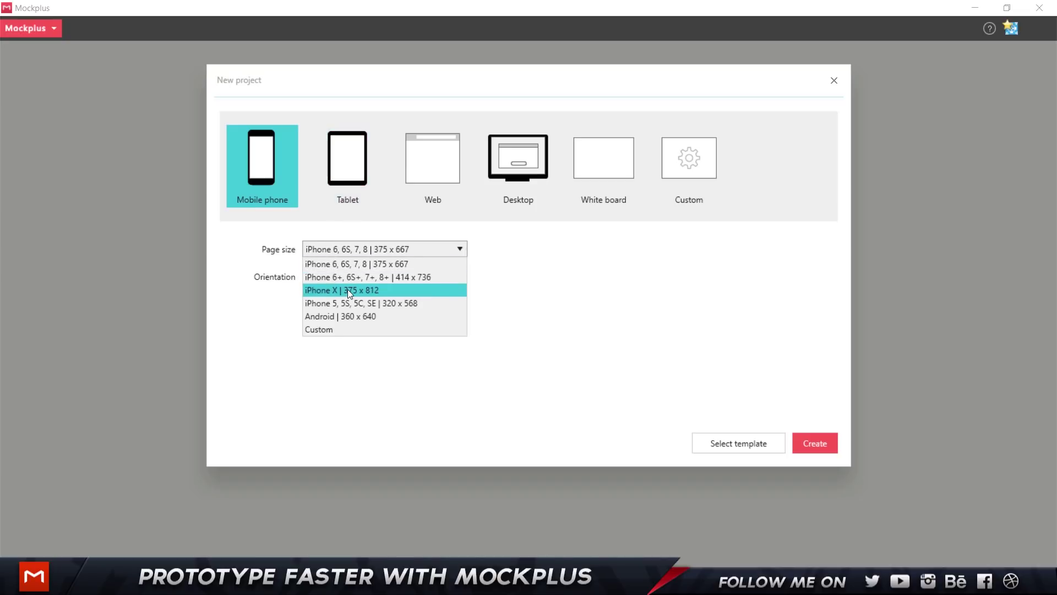
left_click(325, 331)
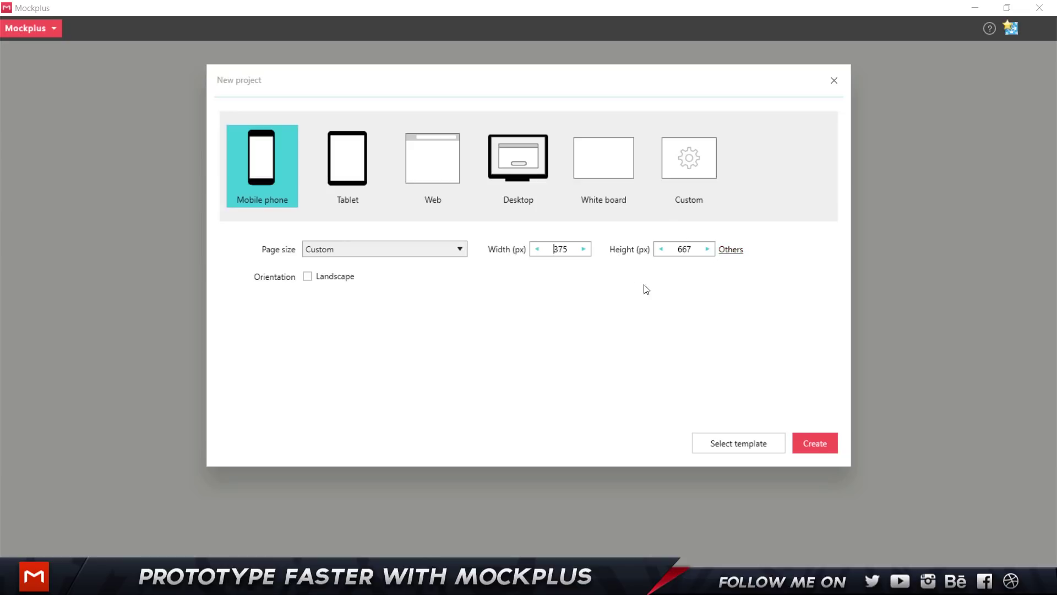
left_click(411, 249)
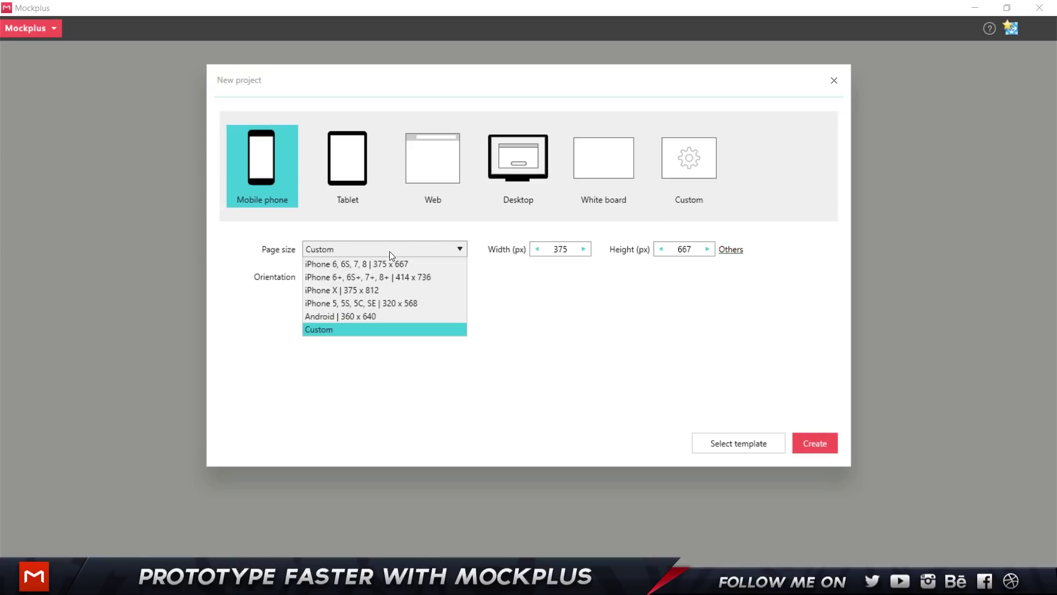
left_click(372, 290)
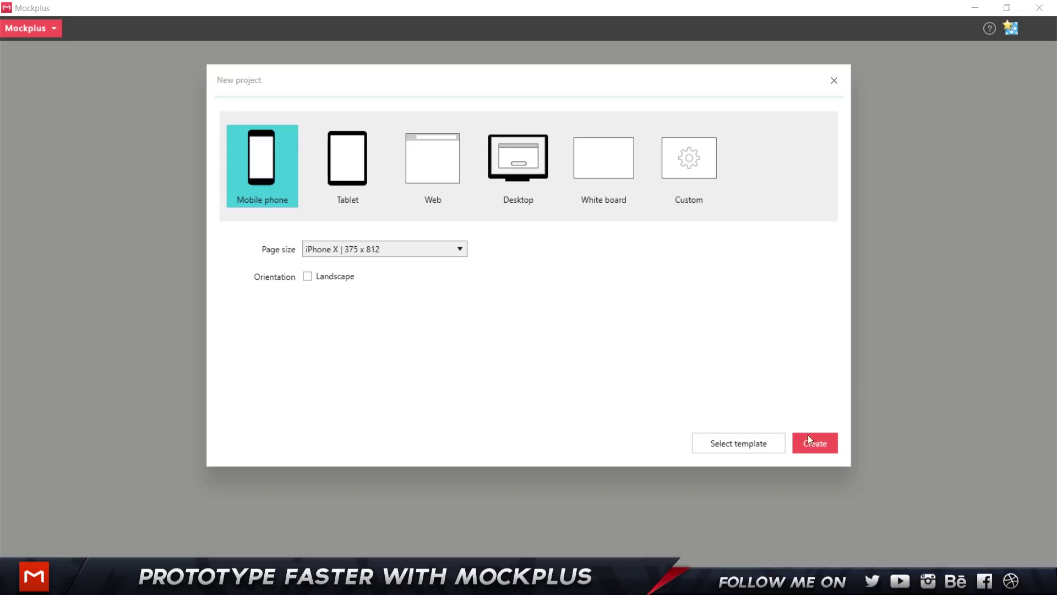
left_click(825, 442)
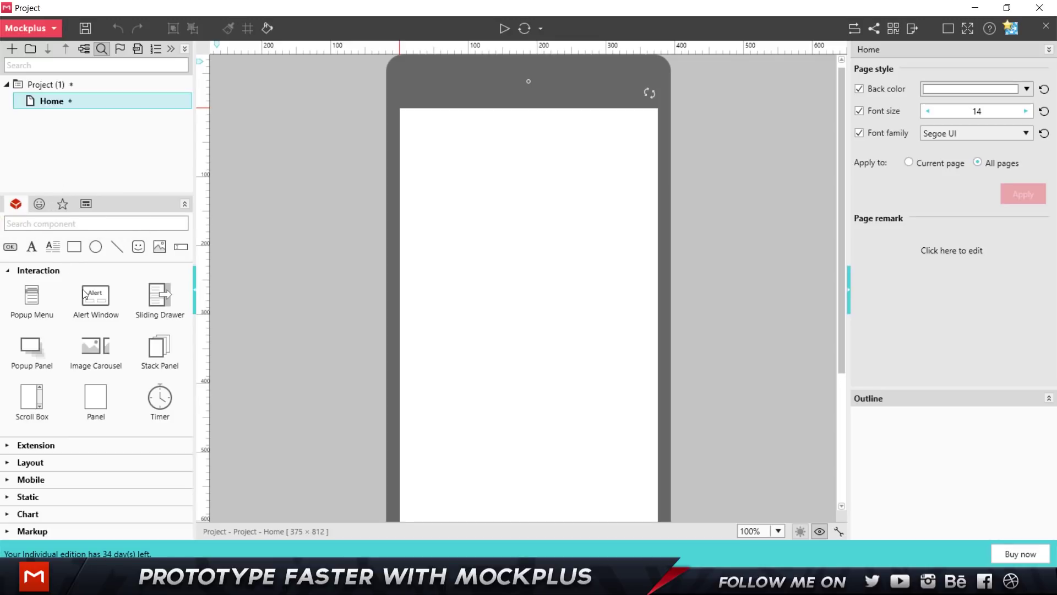
Try placing a cloud check icon from the icon library on the Home page, and delete it.
left_click(39, 204)
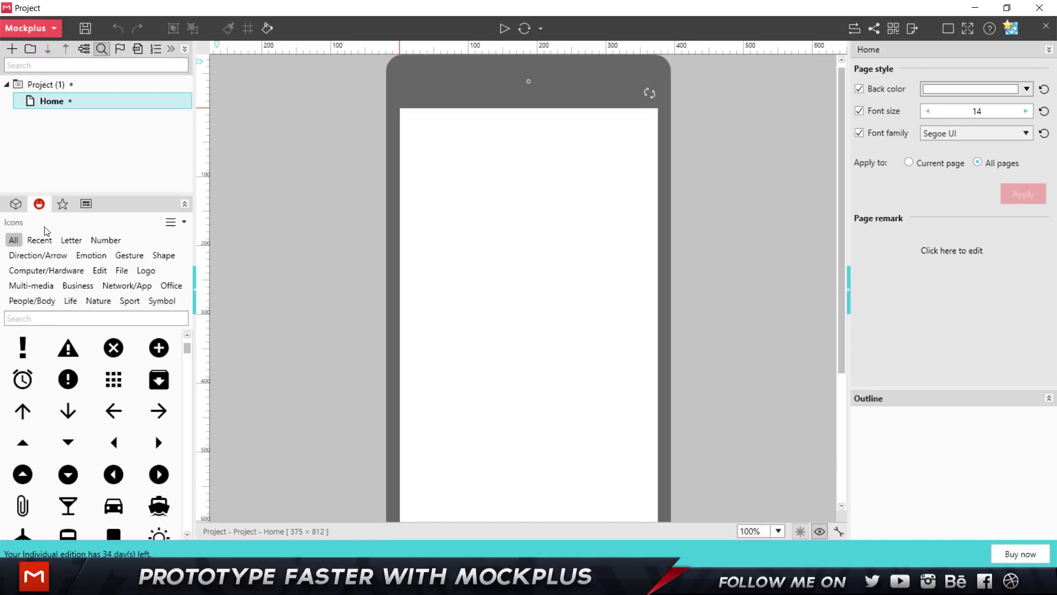
scroll(93, 401, "down", 5)
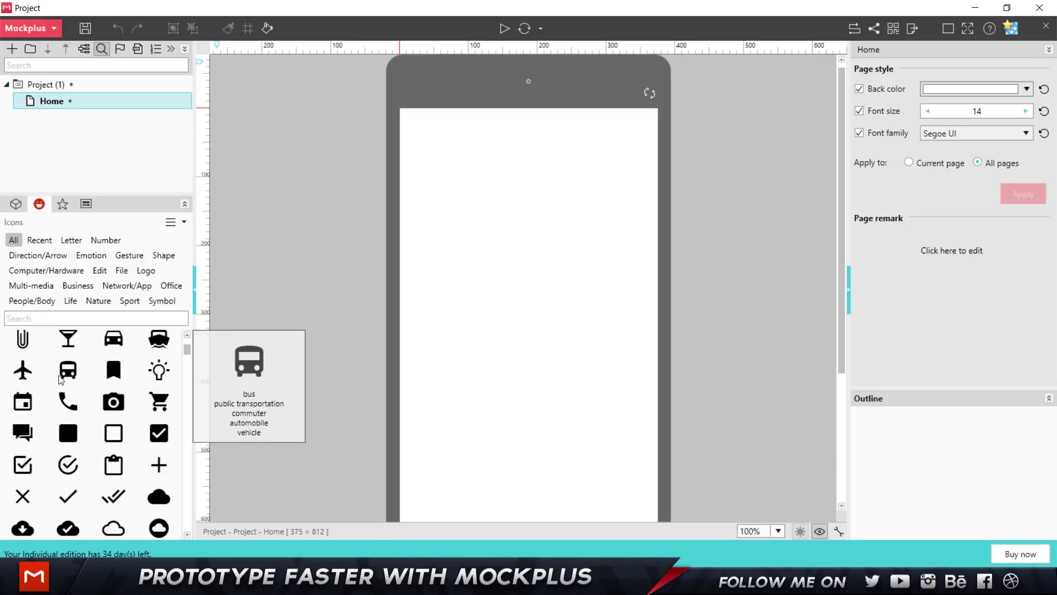
left_click_drag(67, 402, 438, 261)
left_click(468, 363)
left_click(440, 263)
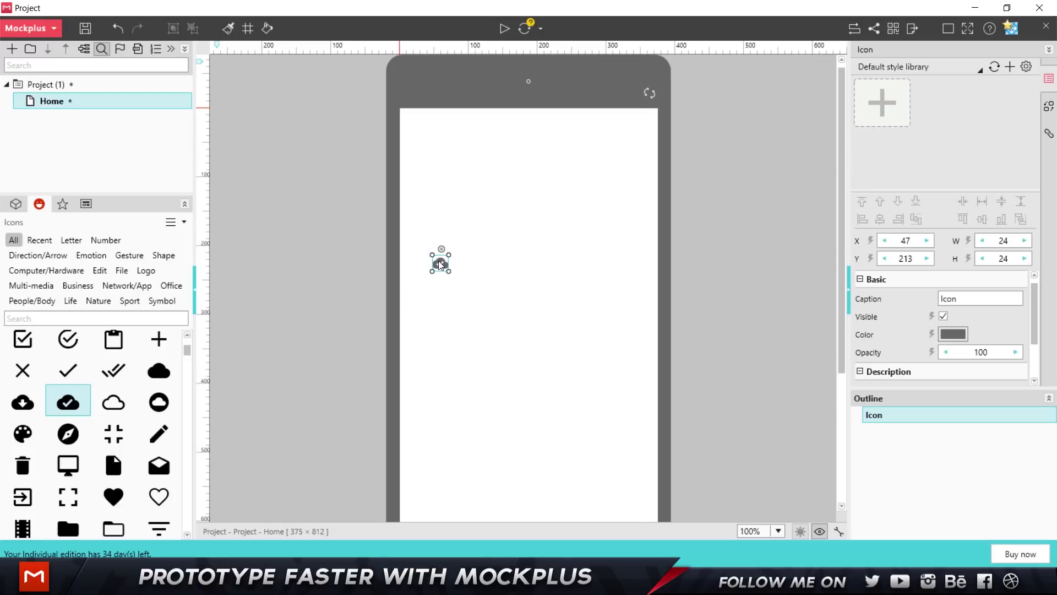
key("Delete")
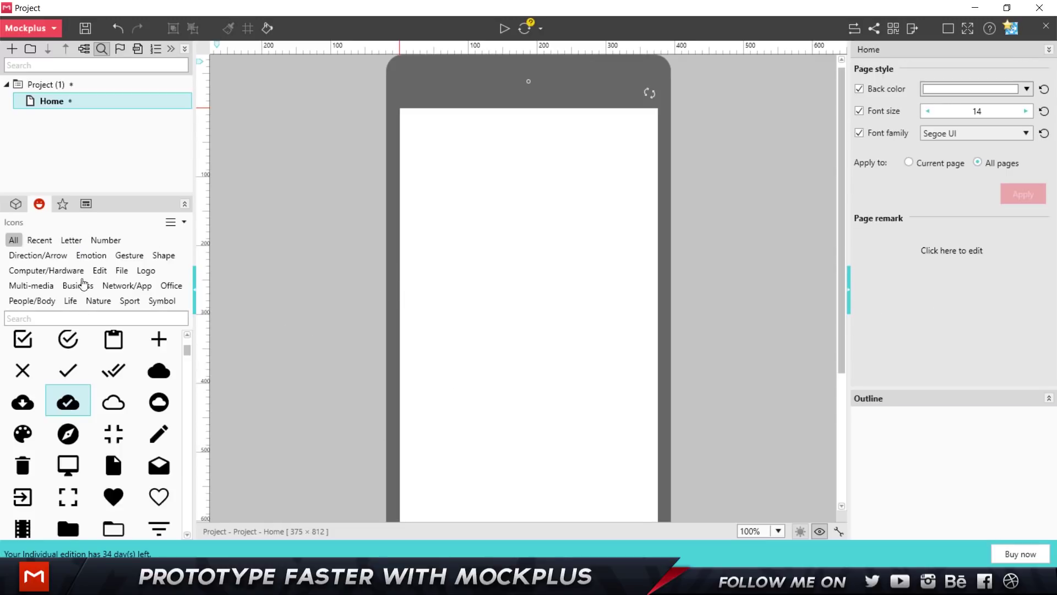
Try placing the saved NEXT button from My libraries on the Home page.
left_click(65, 206)
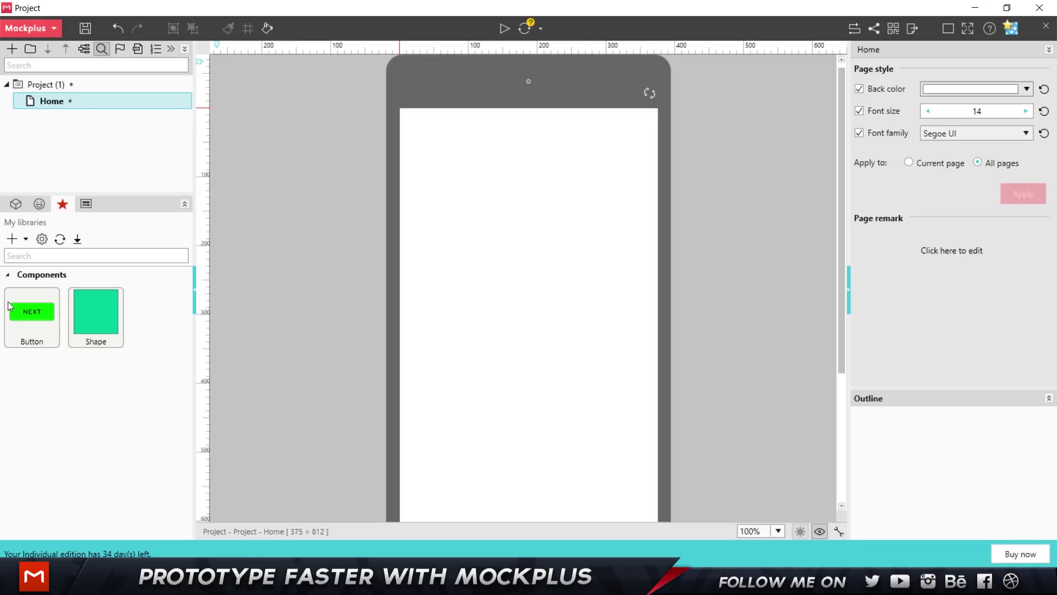
left_click_drag(10, 305, 443, 185)
left_click_drag(35, 331, 542, 347)
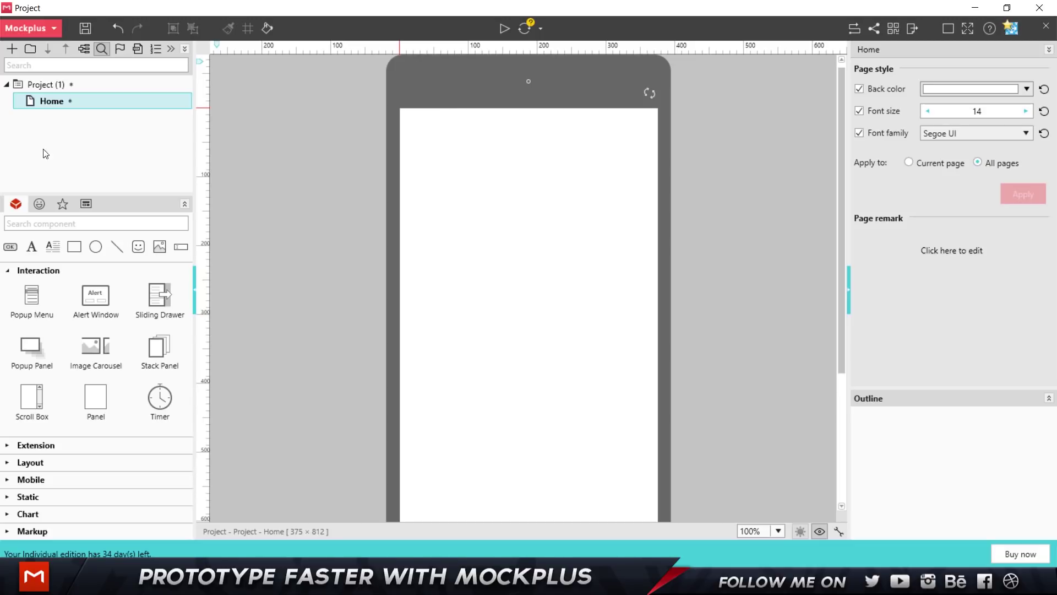
Add a text label near the middle of the Home page reading "HOME PAGE".
mouse_move(138, 102)
left_click(32, 248)
left_click(492, 315)
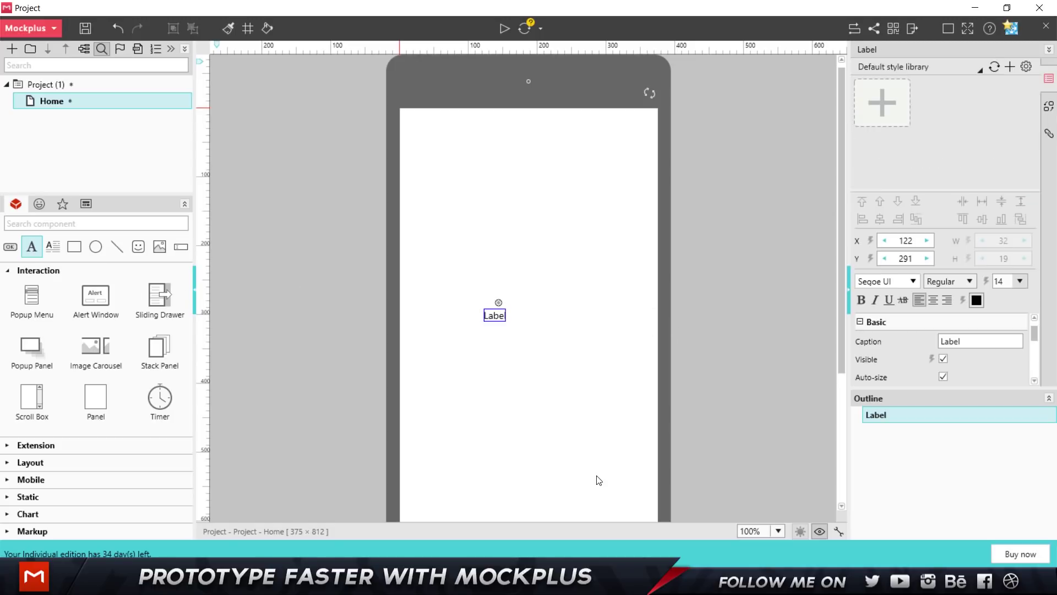
double_click(491, 318)
type("HOME PAGE")
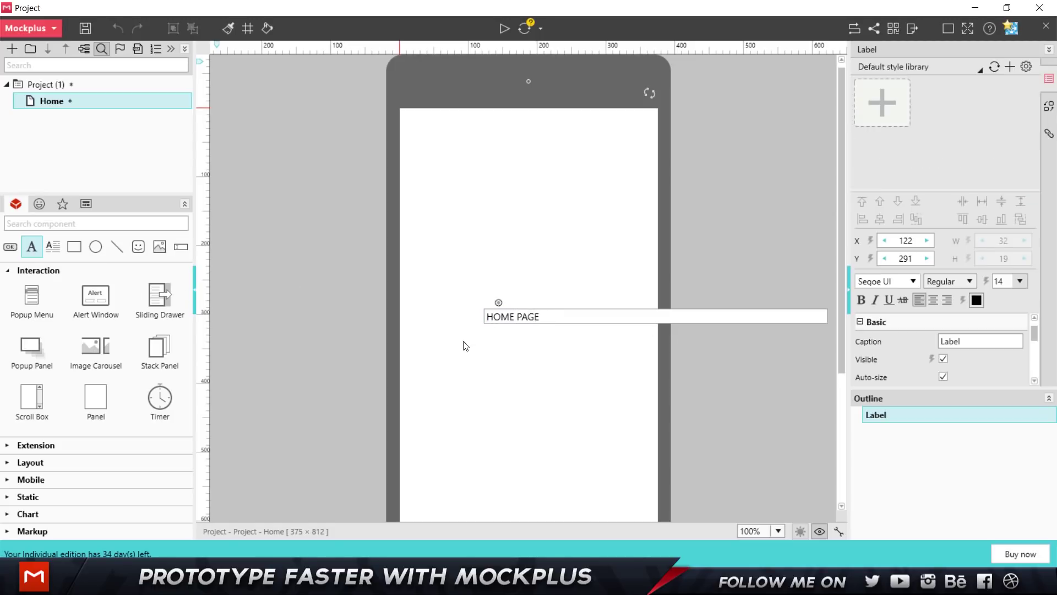
left_click(609, 423)
Set the HOME PAGE label's font to Roboto Condensed and its text color to dark red.
left_click(517, 315)
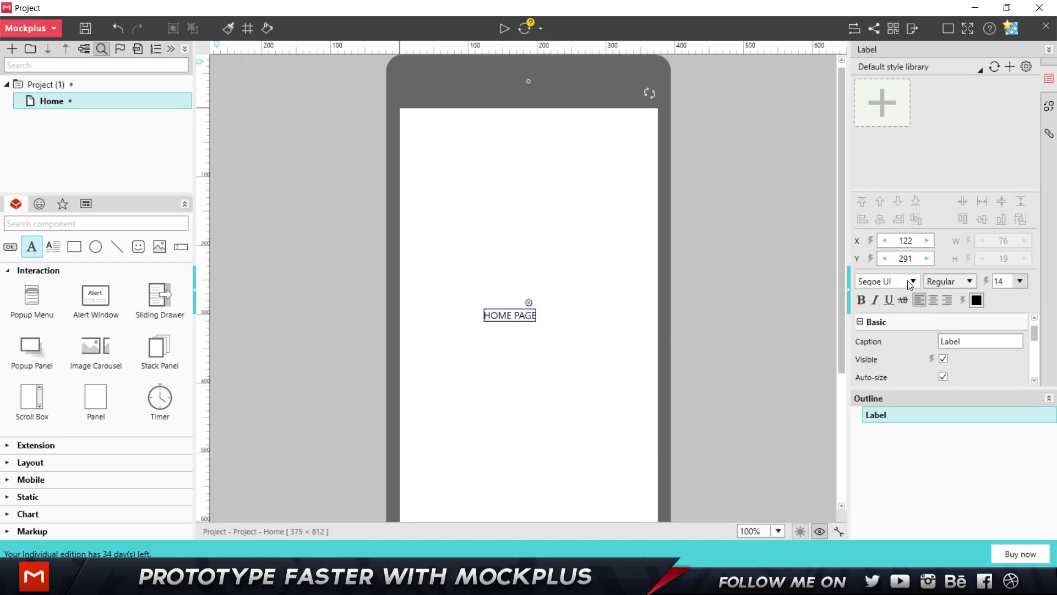
left_click(912, 281)
scroll(913, 361, "up", 3)
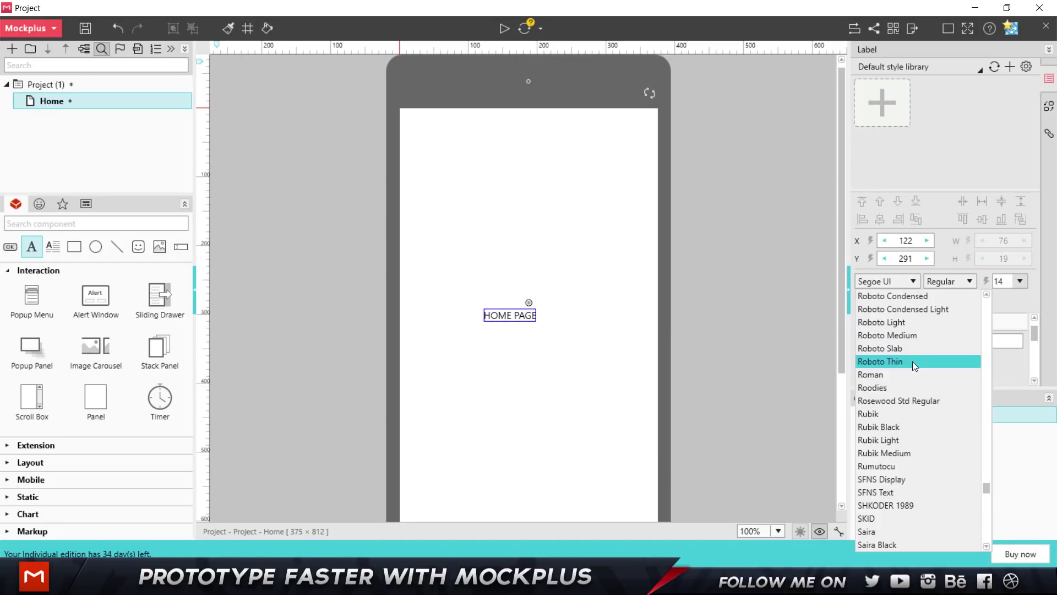
left_click(913, 296)
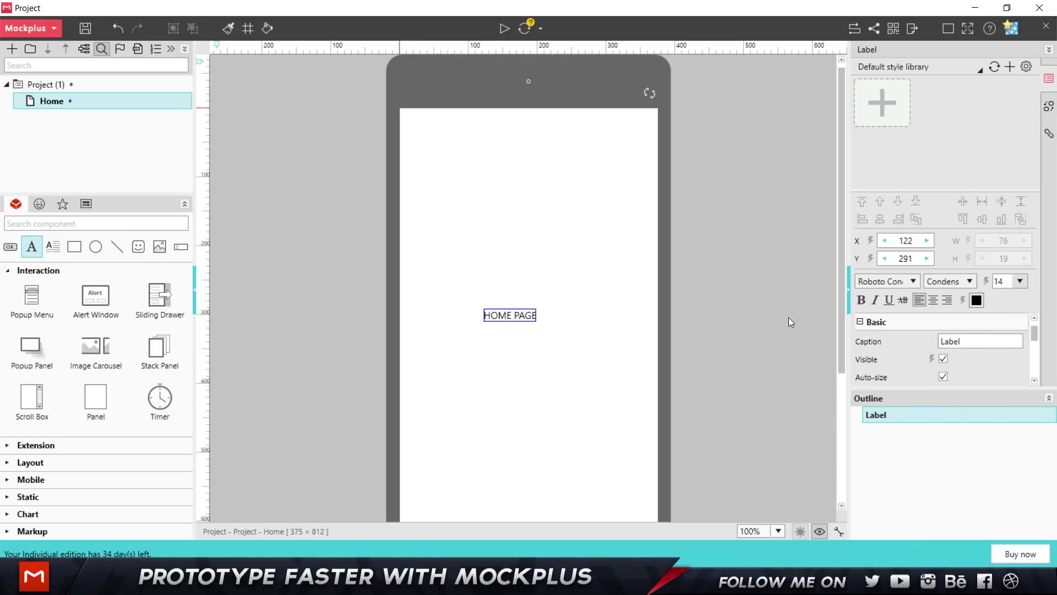
left_click(976, 300)
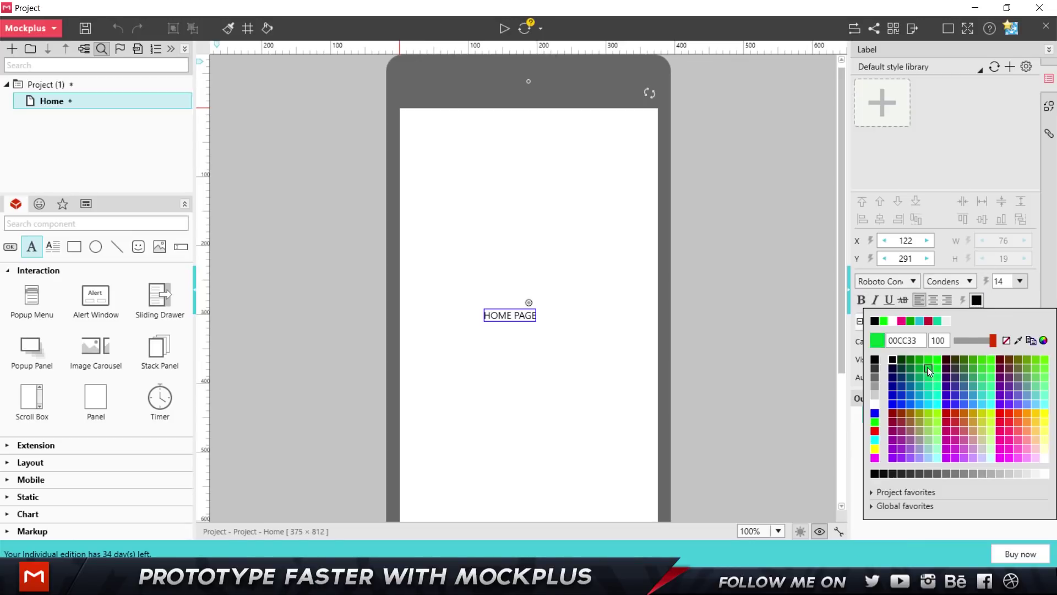
left_click(910, 321)
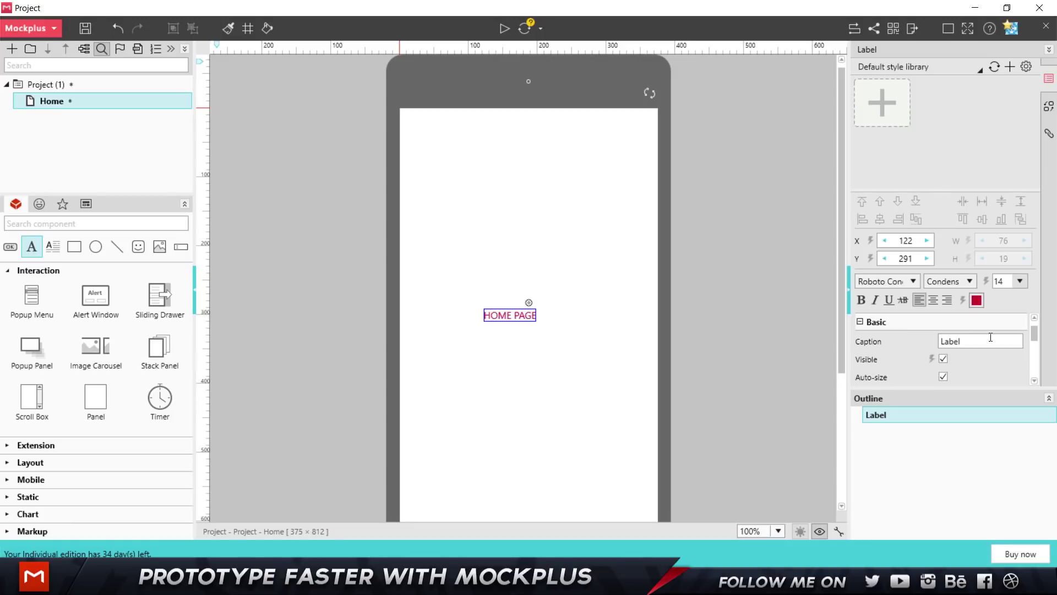
Set the HOME PAGE label's font size to 60 and reposition it within the phone page at about X 31, Y 241.
double_click(526, 315)
left_click(537, 329)
left_click_drag(536, 325, 519, 291)
left_click(503, 326)
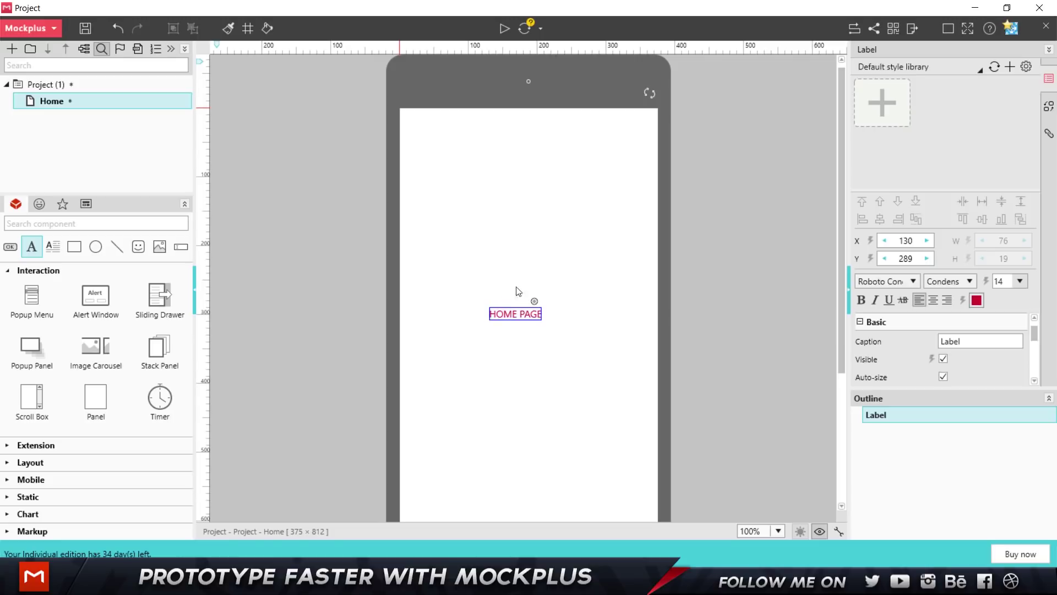
left_click(1019, 281)
left_click(1008, 438)
left_click(679, 350)
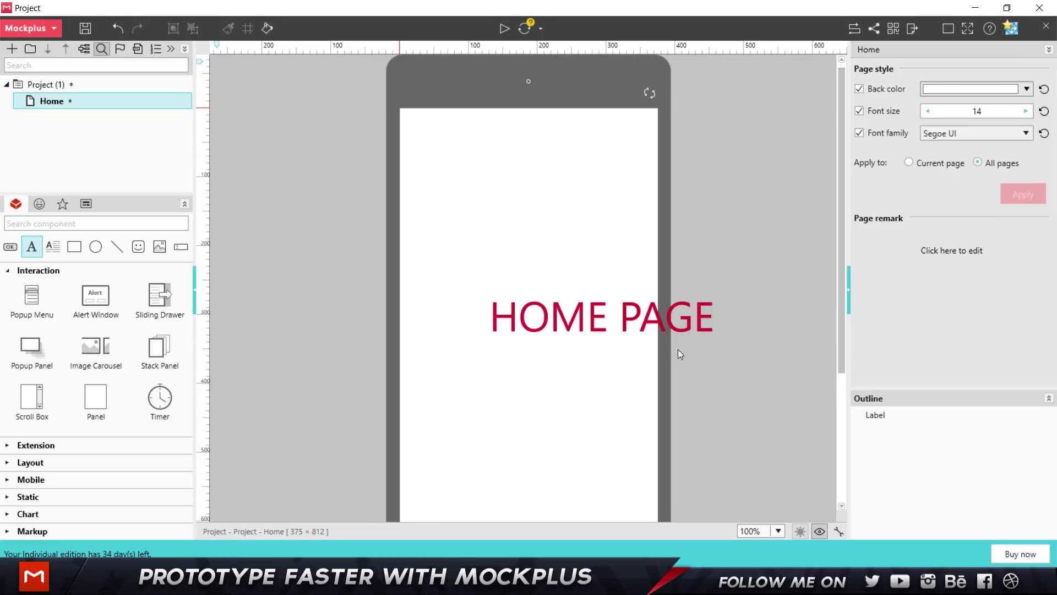
left_click_drag(682, 298, 614, 285)
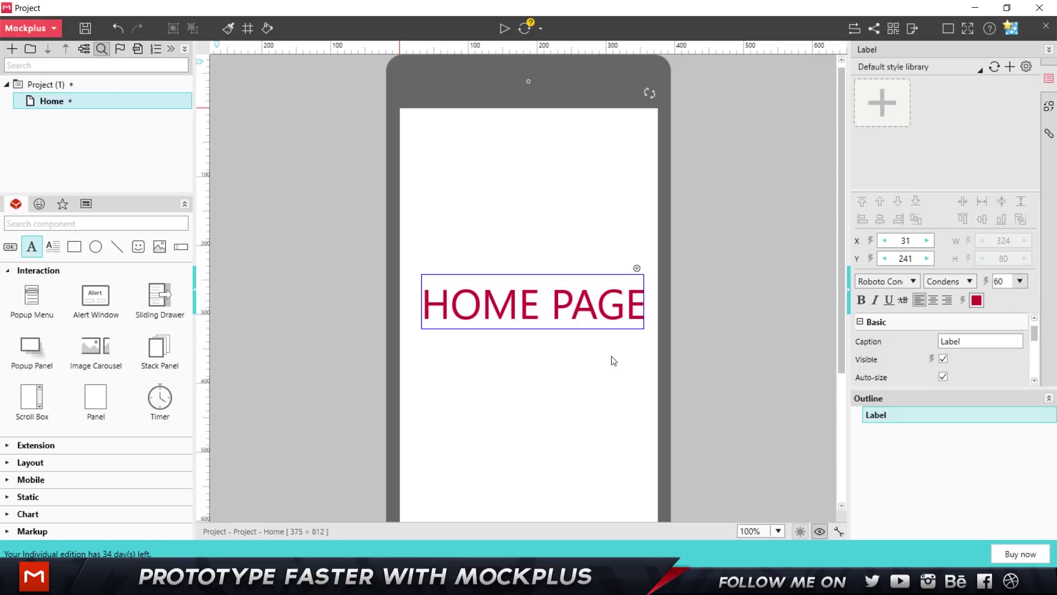
Center the HOME PAGE label horizontally on the phone page at about X 26, Y 248.
left_click(607, 332)
left_click(588, 291)
left_click(613, 242)
left_click(596, 330)
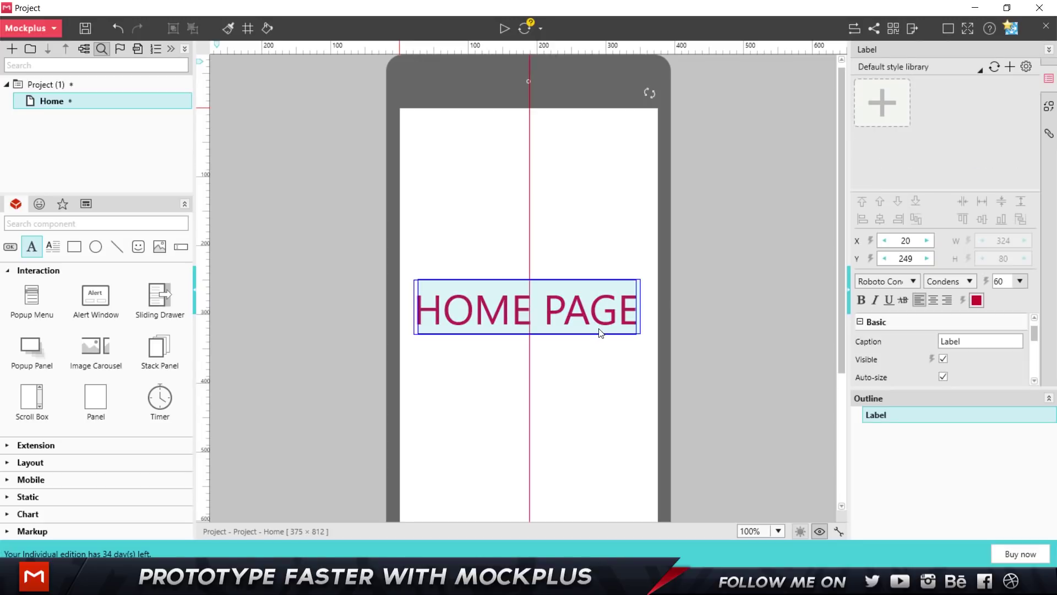
left_click(603, 350)
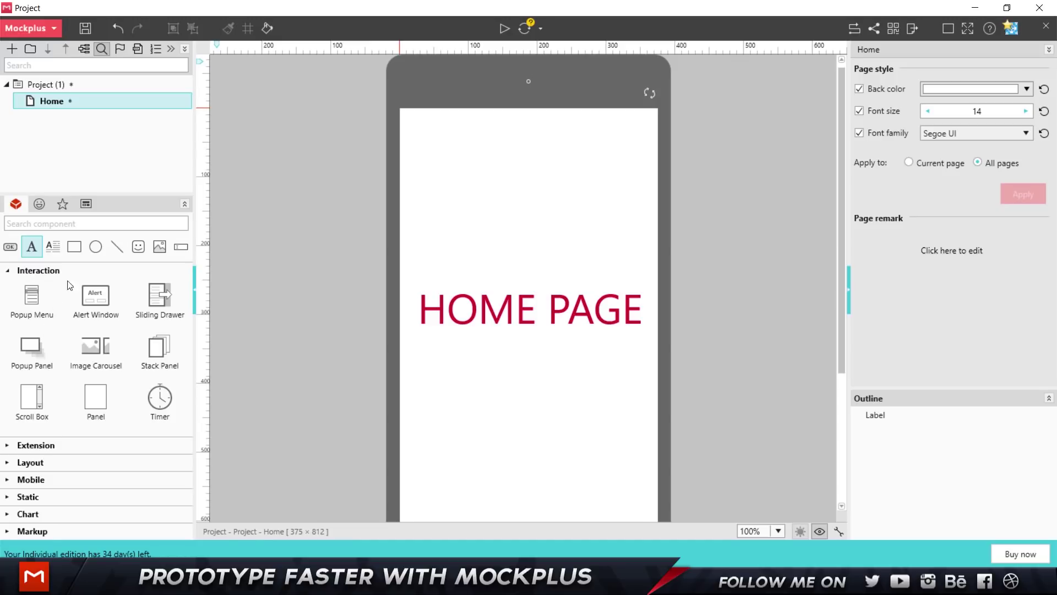
Add a Button component to the Home page and place it centered below the HOME PAGE label at about X 128, Y 333.
type("bu")
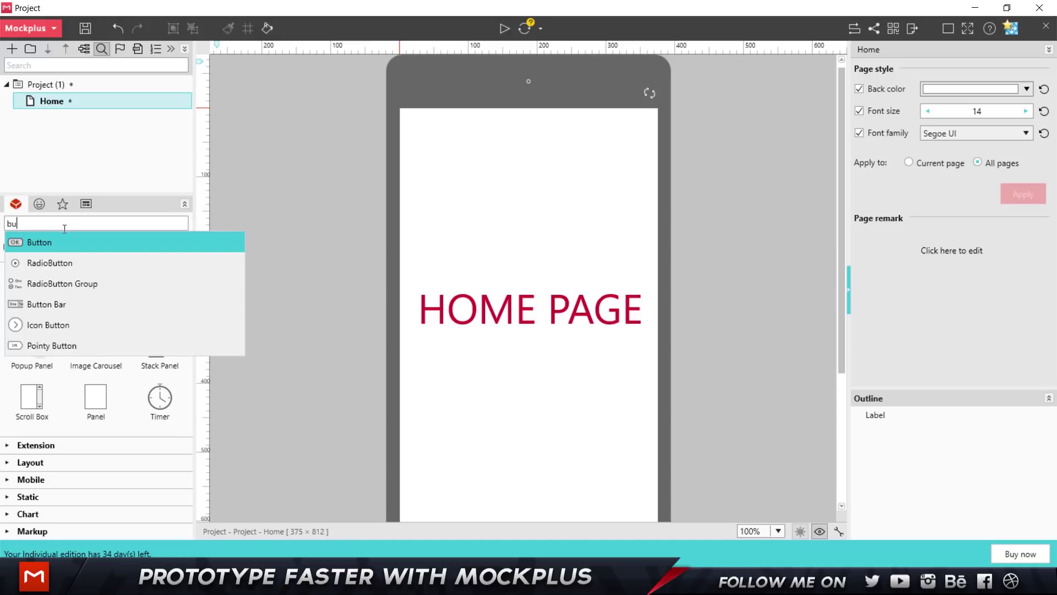
left_click(52, 243)
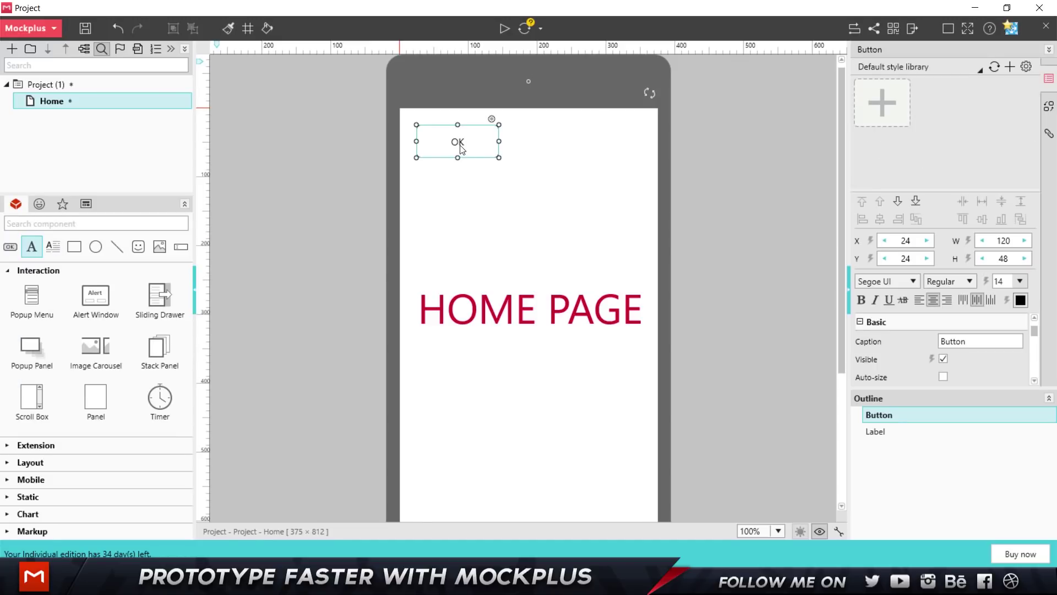
left_click_drag(463, 150, 530, 358)
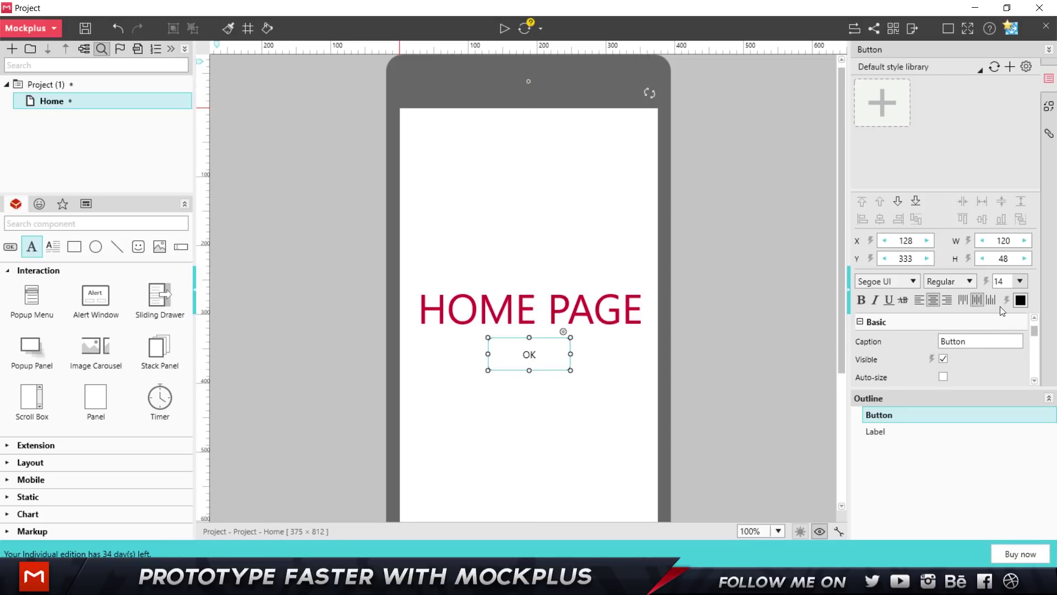
Set the text of the button below the HOME PAGE label to NEXT PAGE.
double_click(529, 355)
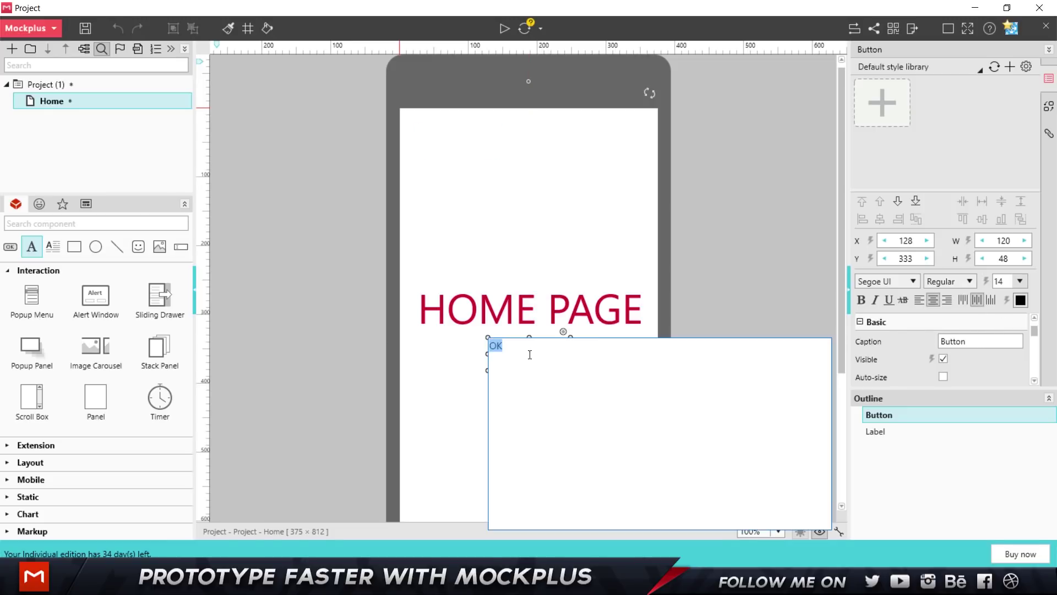
type("NEXT PAGE")
left_click(590, 166)
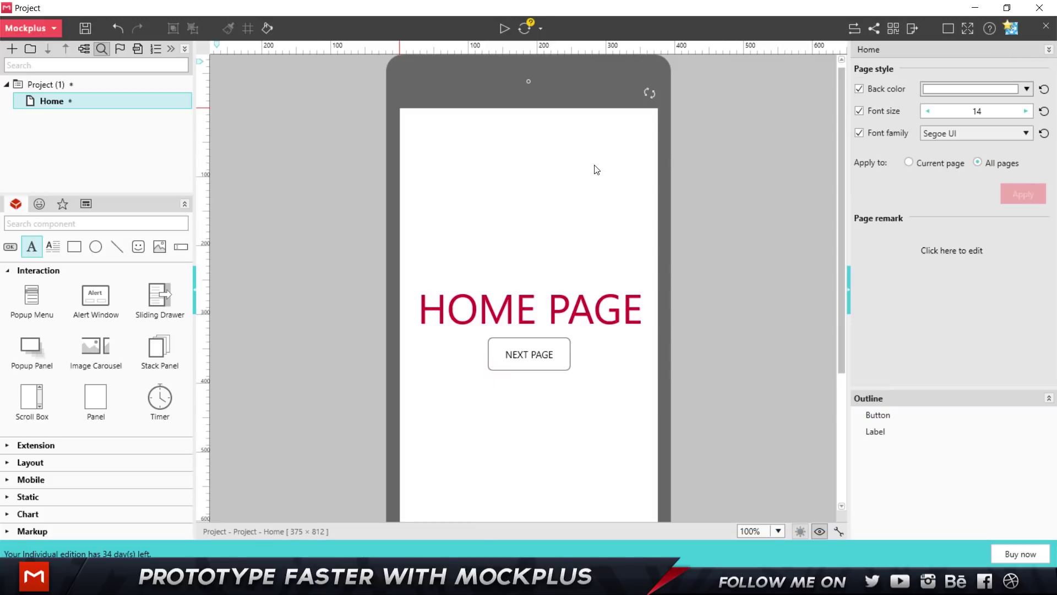
left_click(557, 341)
left_click(376, 331)
Add a second page to the project and name it Page 2.
right_click(94, 124)
left_click(144, 131)
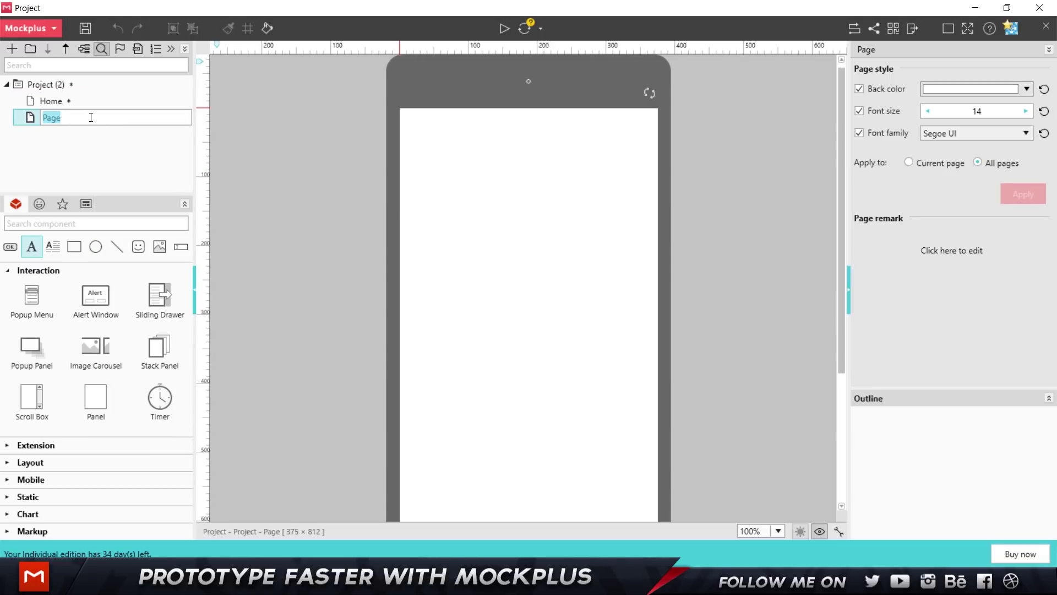
type("Page 2")
key("Return")
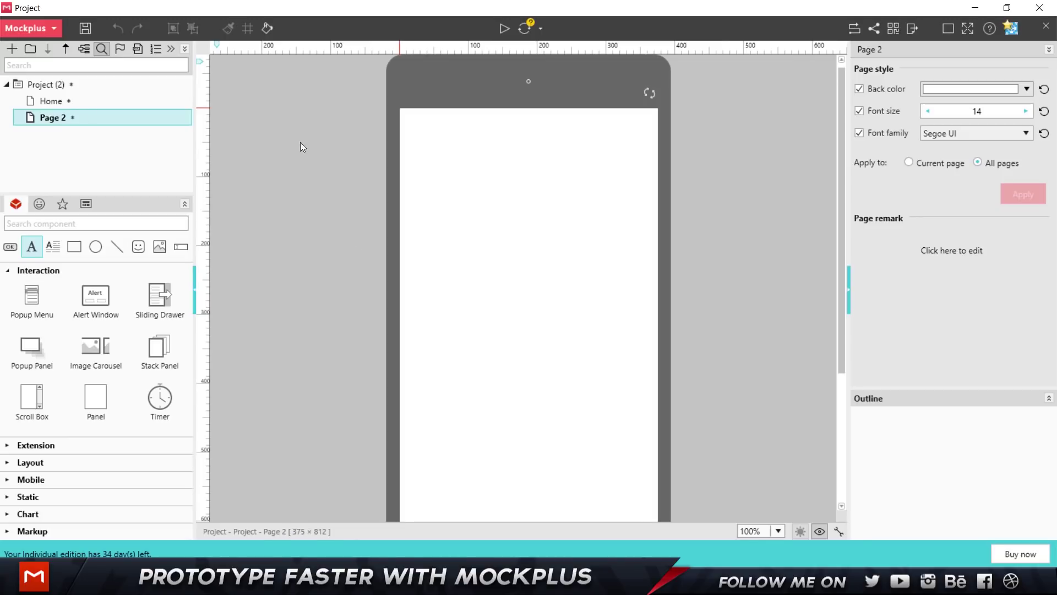
Copy the HOME PAGE label from the Home page onto Page 2.
left_click(69, 104)
left_click(479, 304)
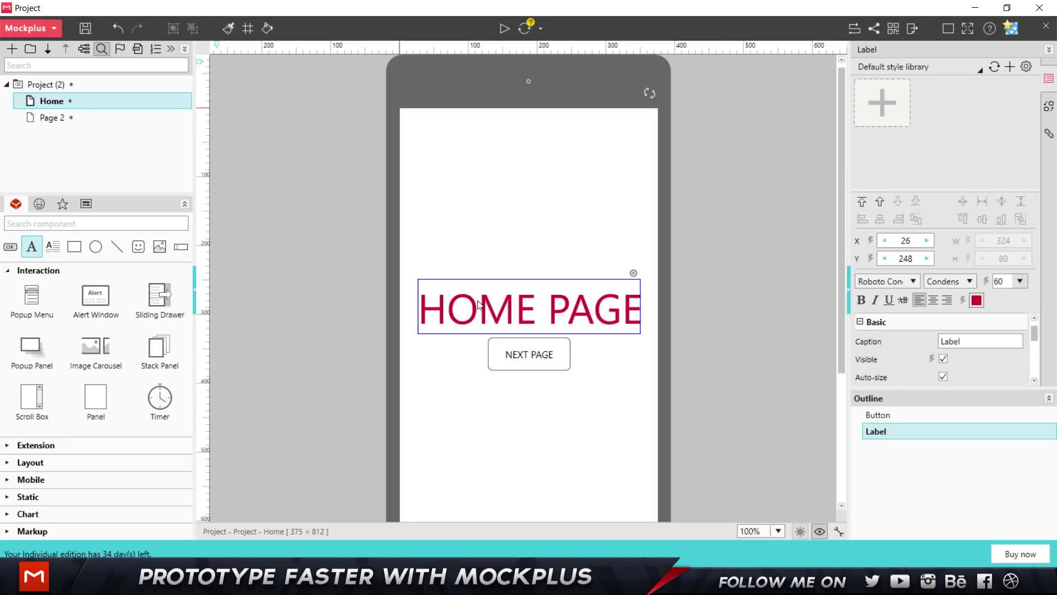
key("ctrl+c")
left_click(53, 117)
key("ctrl+v")
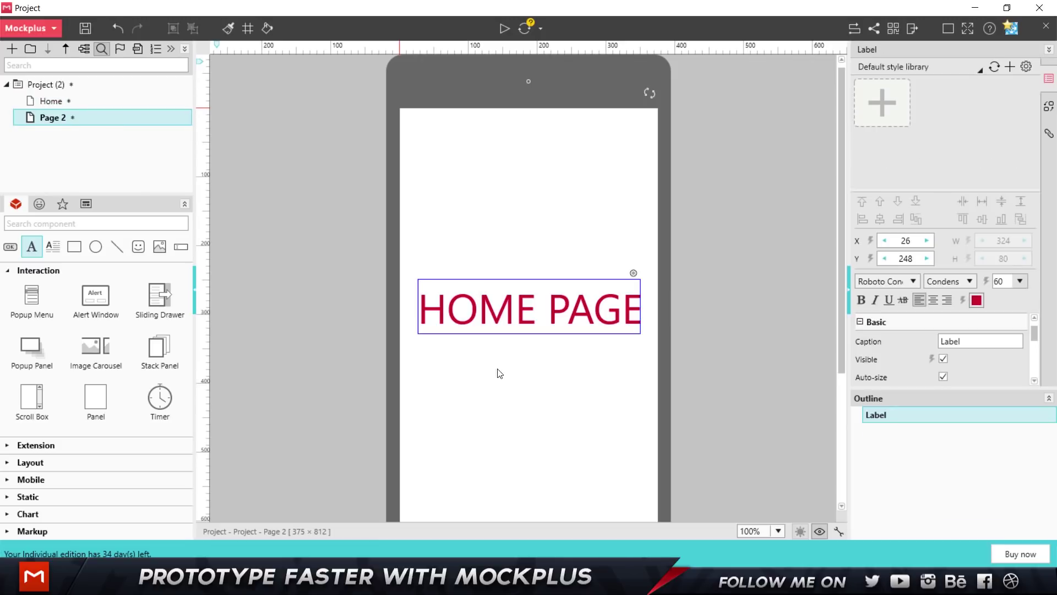
Change the copied label's text to PAGE 2 and center it on the page at about X 96, Y 248.
double_click(508, 319)
type("PAGE 2")
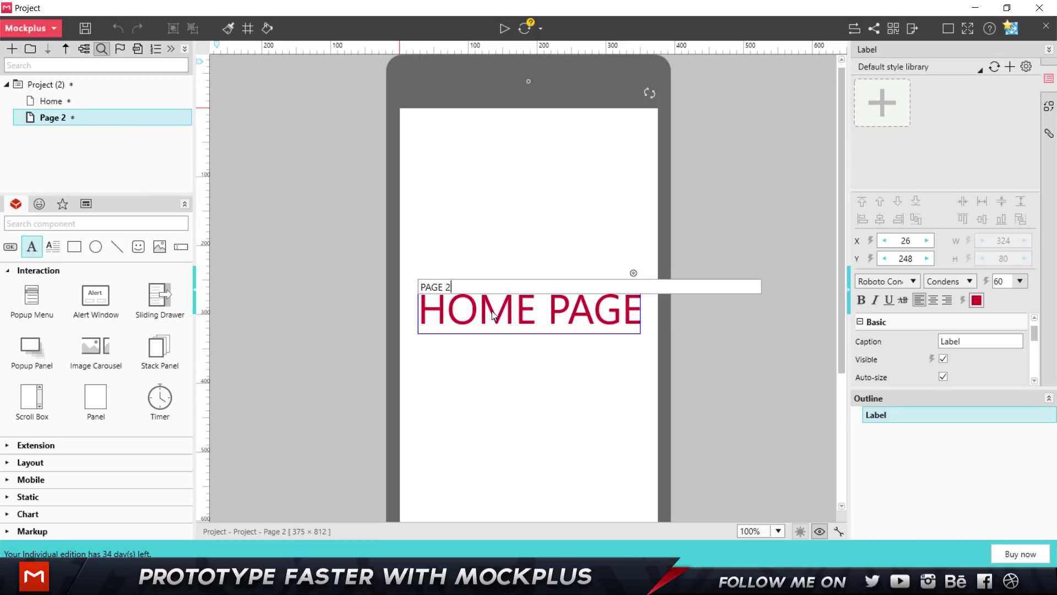
left_click(601, 354)
left_click_drag(534, 315, 562, 319)
left_click(548, 224)
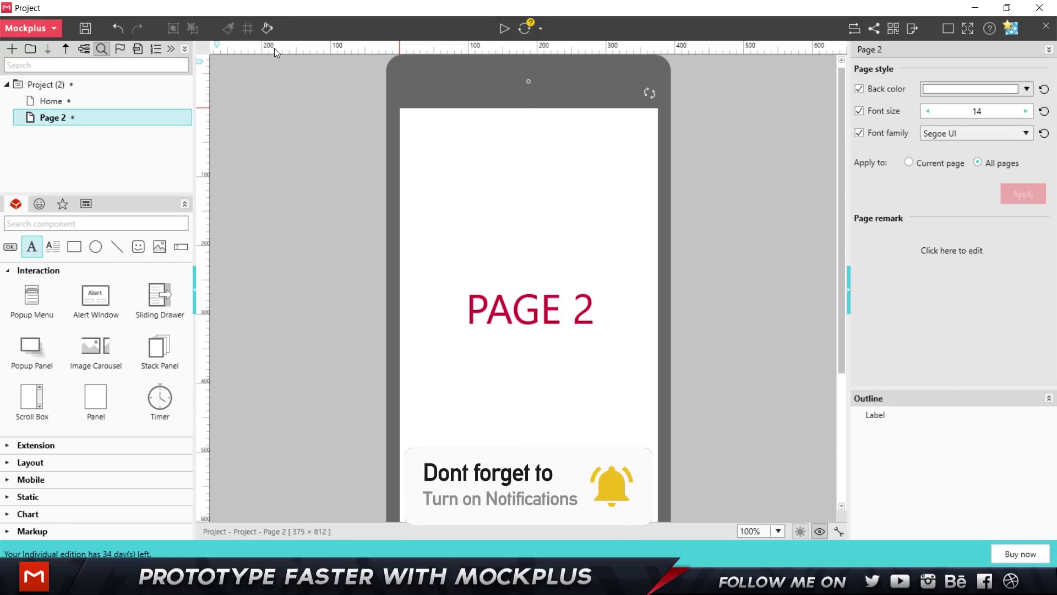
Toggle the canvas rulers several times and leave them hidden.
key("ctrl+r")
key("ctrl+r")
key("ctrl+r")
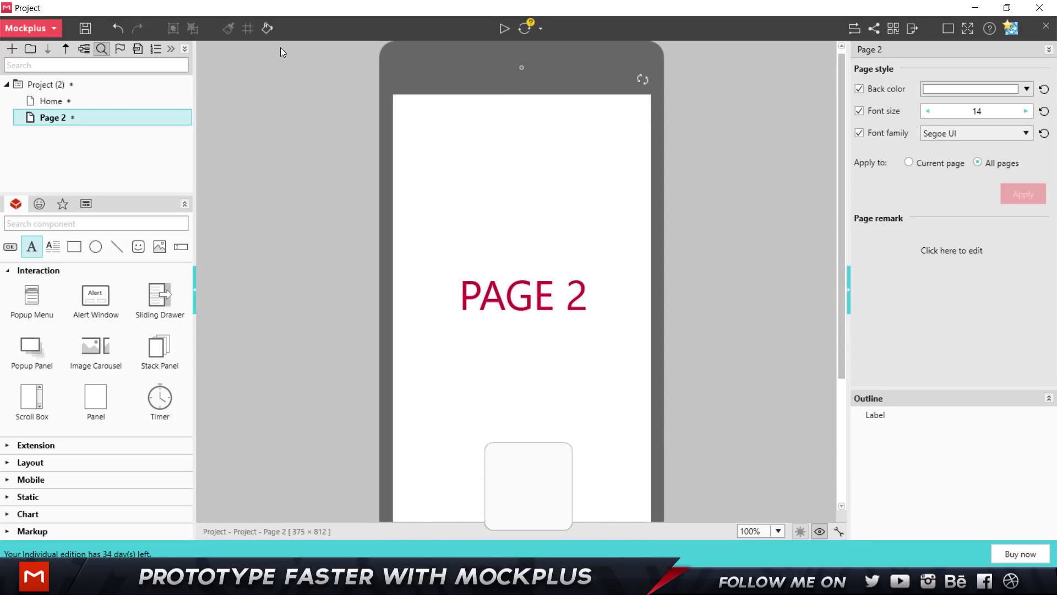
key("ctrl+r")
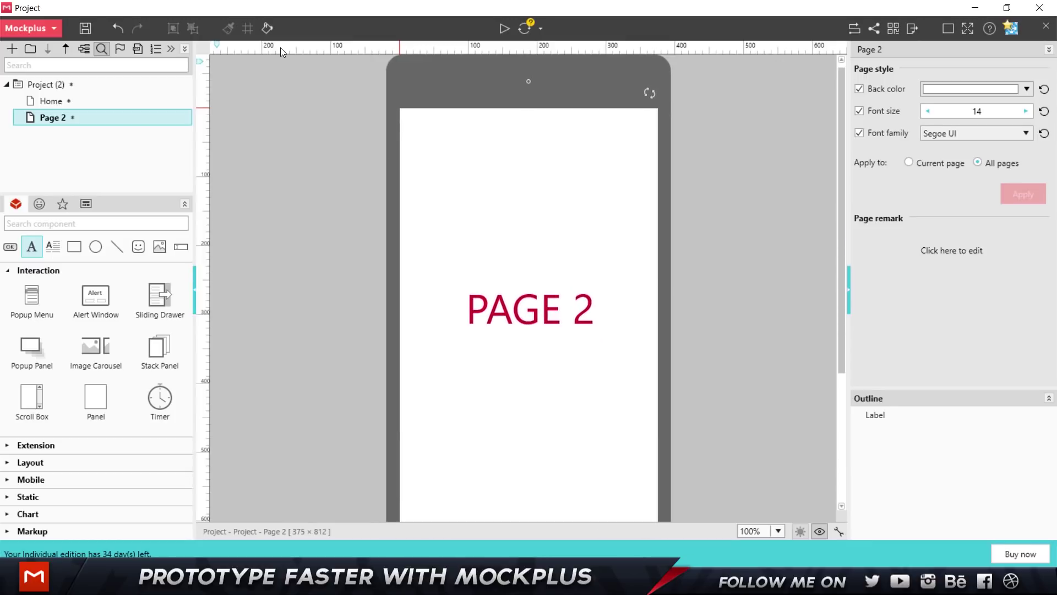
key("ctrl+r")
left_click(462, 275)
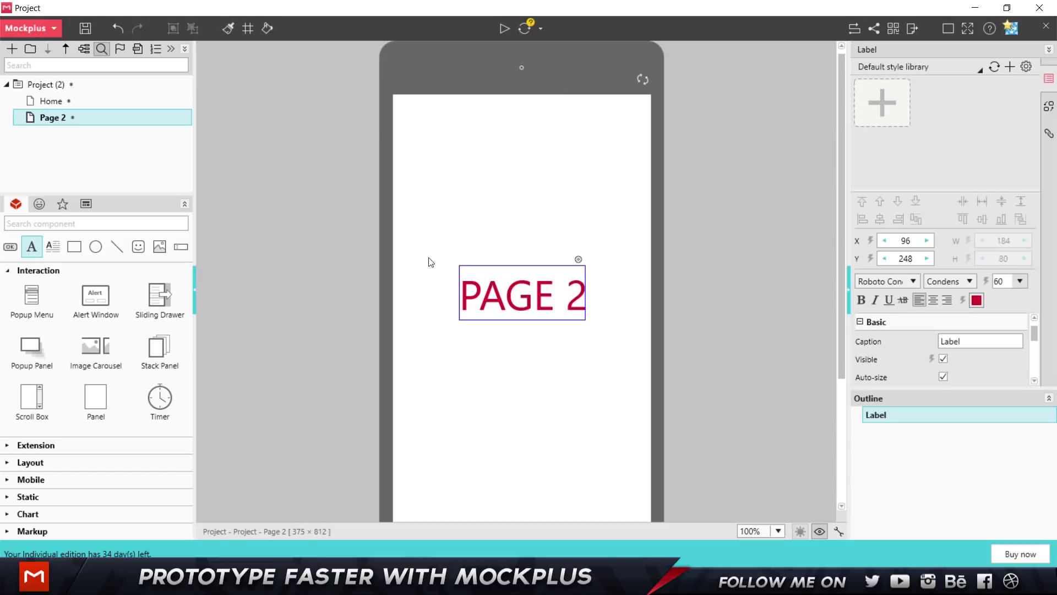
Copy the NEXT PAGE button from the Home page onto Page 2.
left_click(51, 100)
left_click(483, 346)
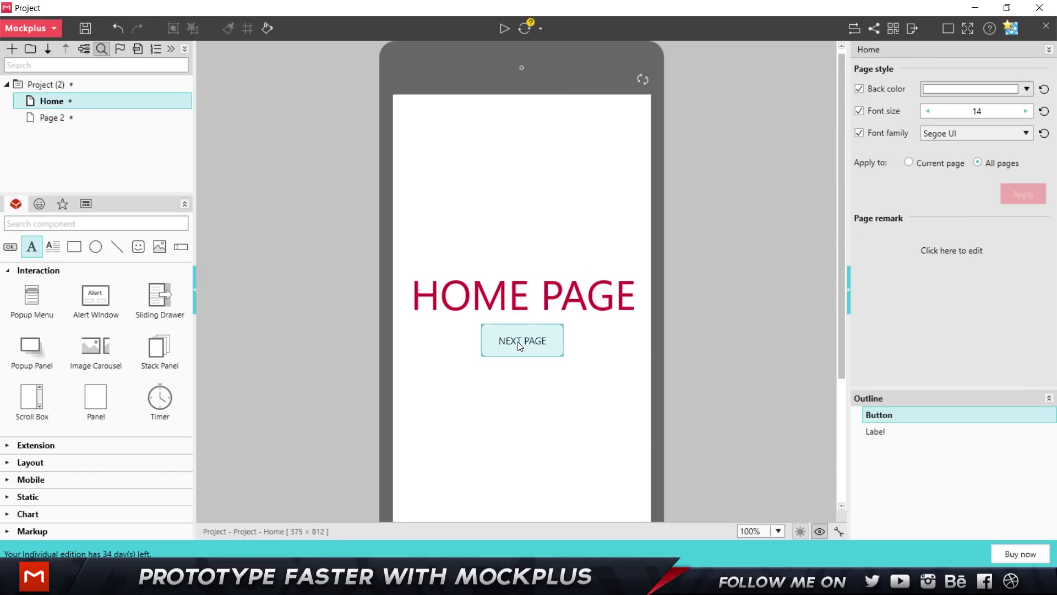
left_click(78, 121)
key("ctrl+v")
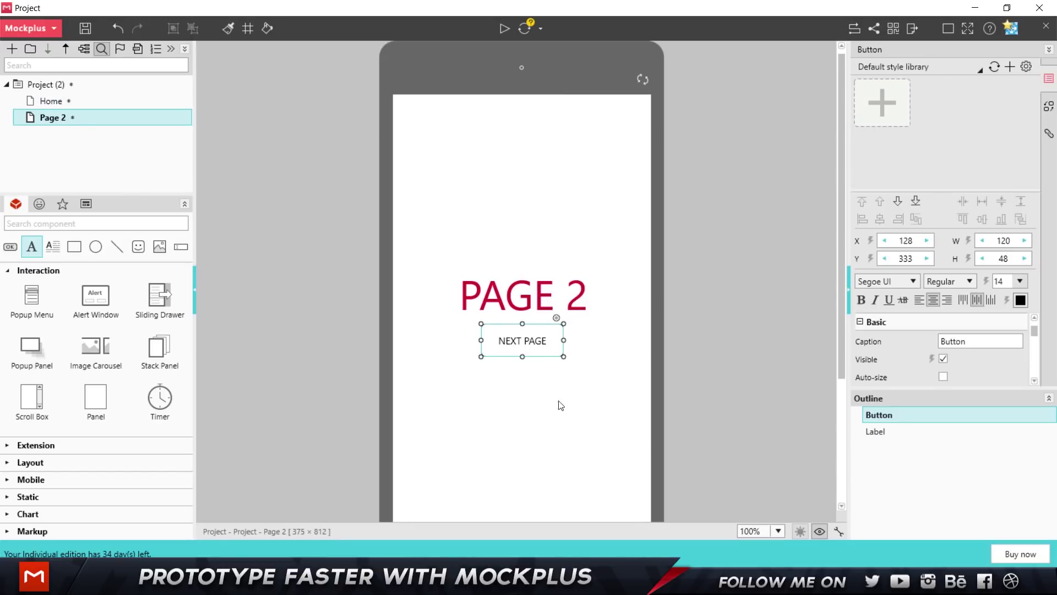
Change the text of Page 2's button to HOME PAGE.
double_click(527, 344)
type("HOME PAGE")
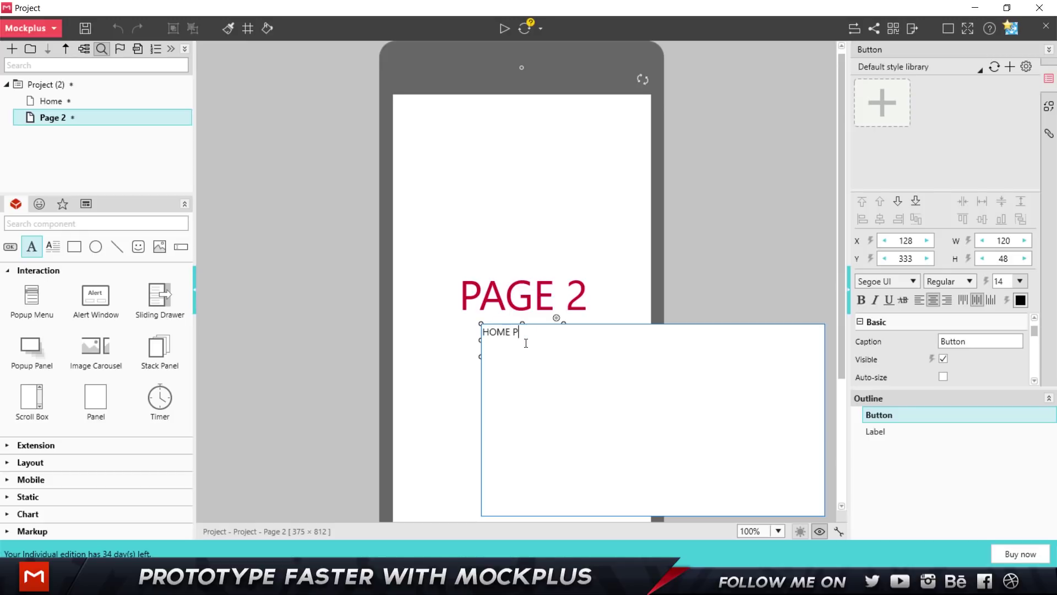
left_click(541, 213)
Link the Home page's NEXT PAGE button to Page 2 as its target, dismissing the error dialog that interrupts.
left_click(90, 99)
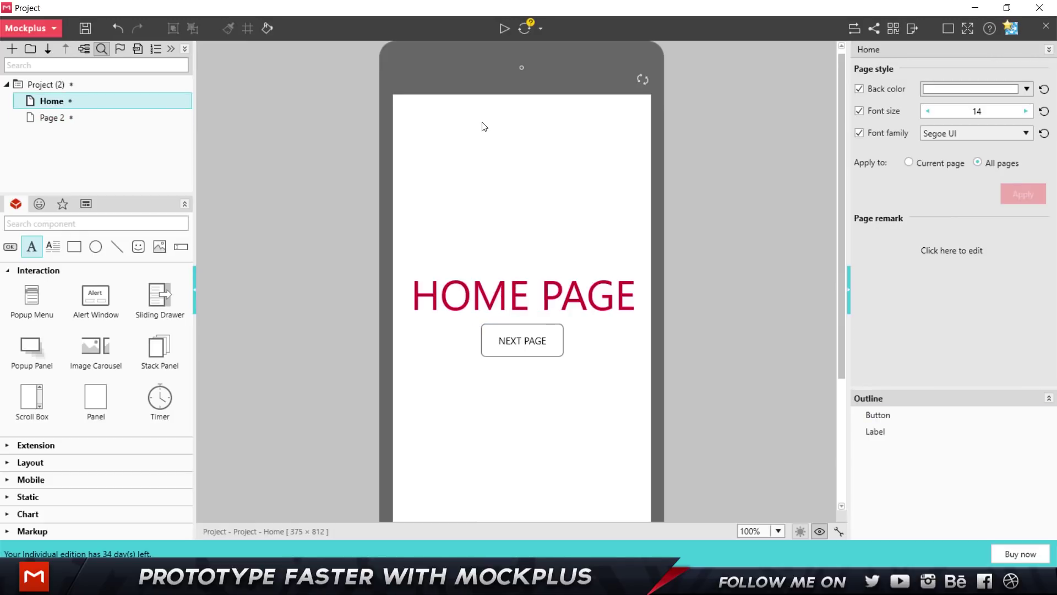
left_click(523, 352)
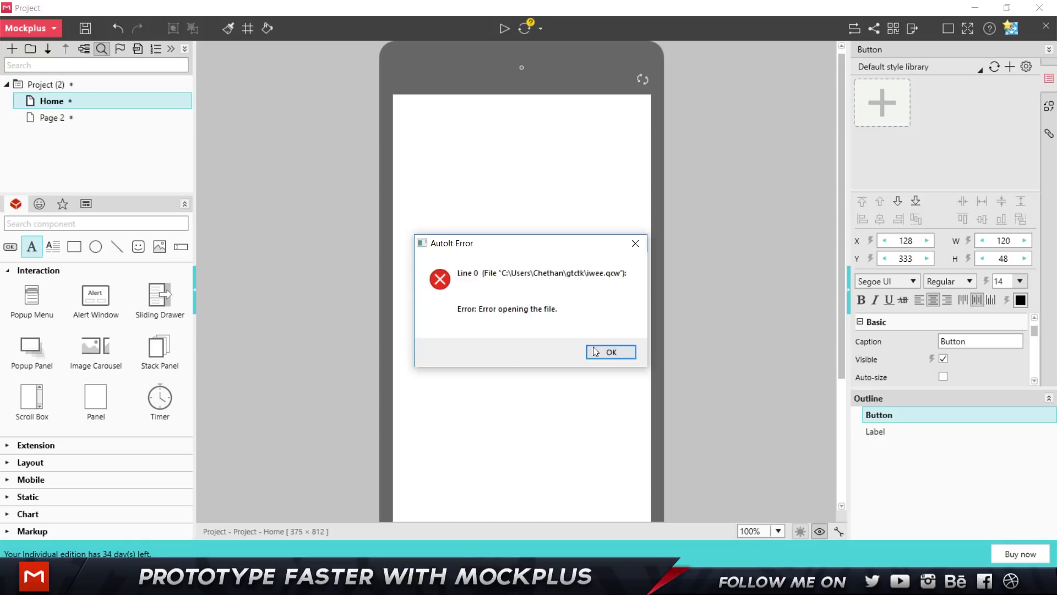
left_click(595, 352)
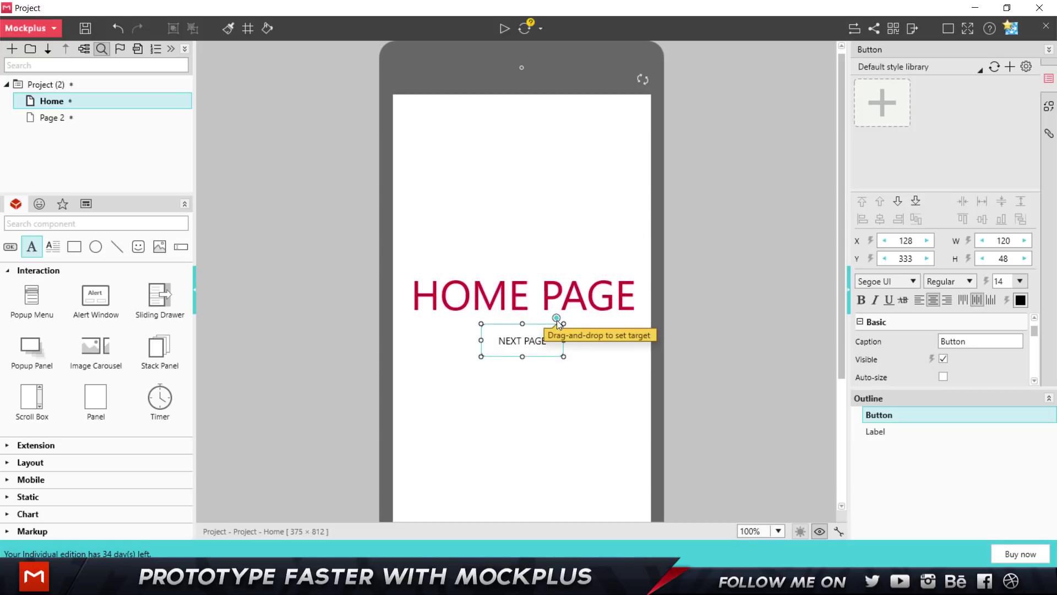
left_click_drag(557, 318, 177, 142)
left_click_drag(111, 120, 108, 118)
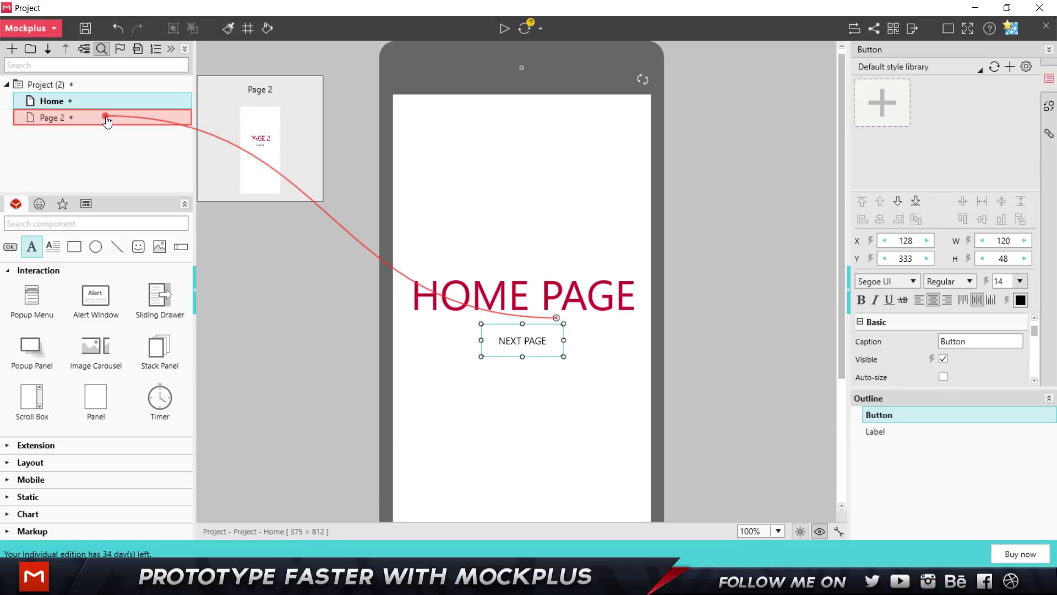
left_click_drag(107, 117, 107, 118)
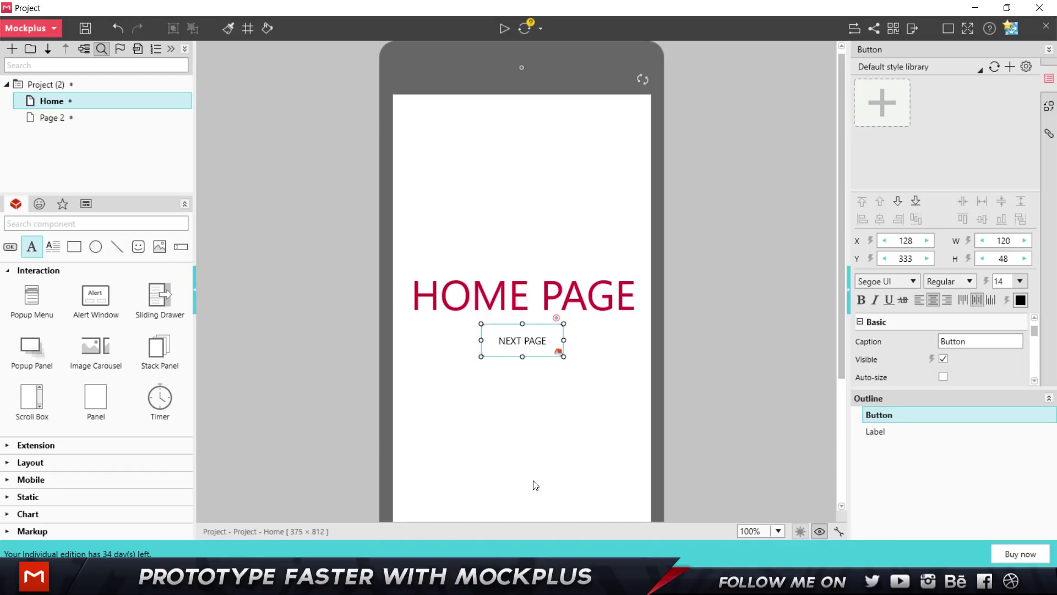
Preview the prototype and test the NEXT PAGE button's link, then return to the Home page in the editor.
left_click(503, 28)
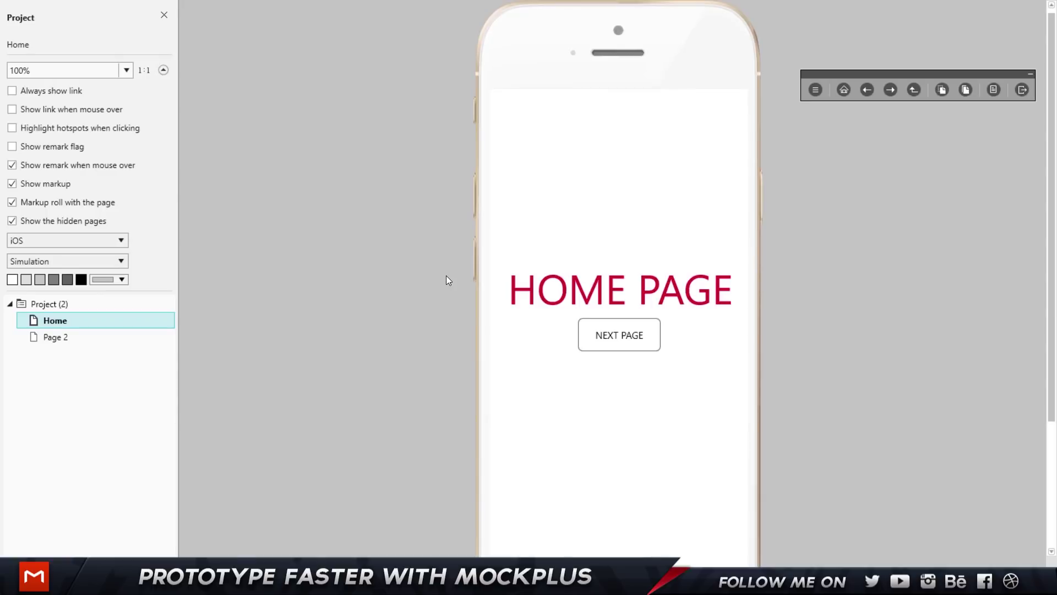
left_click(610, 335)
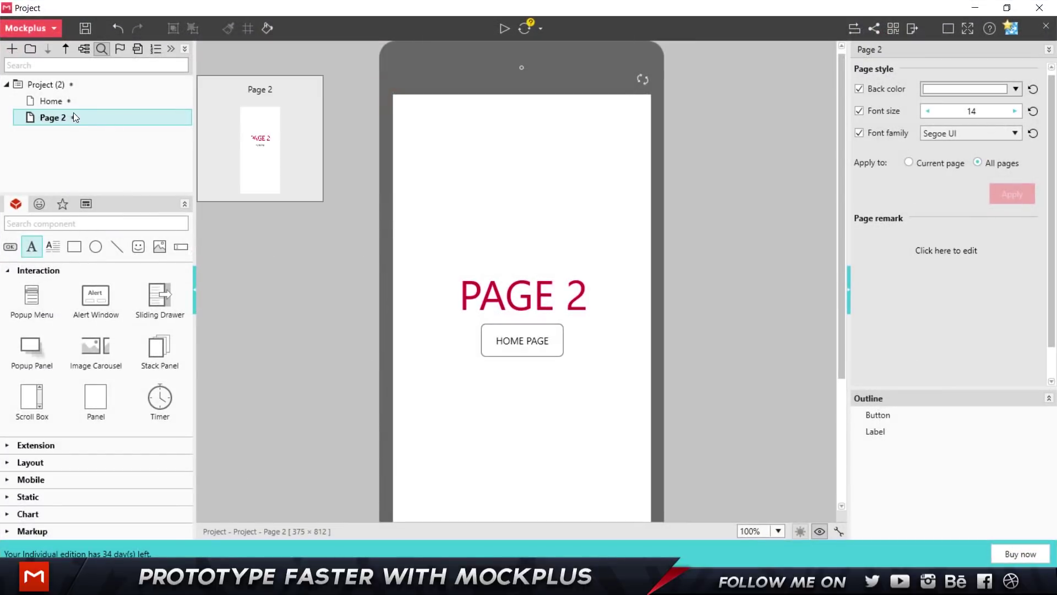
left_click(70, 102)
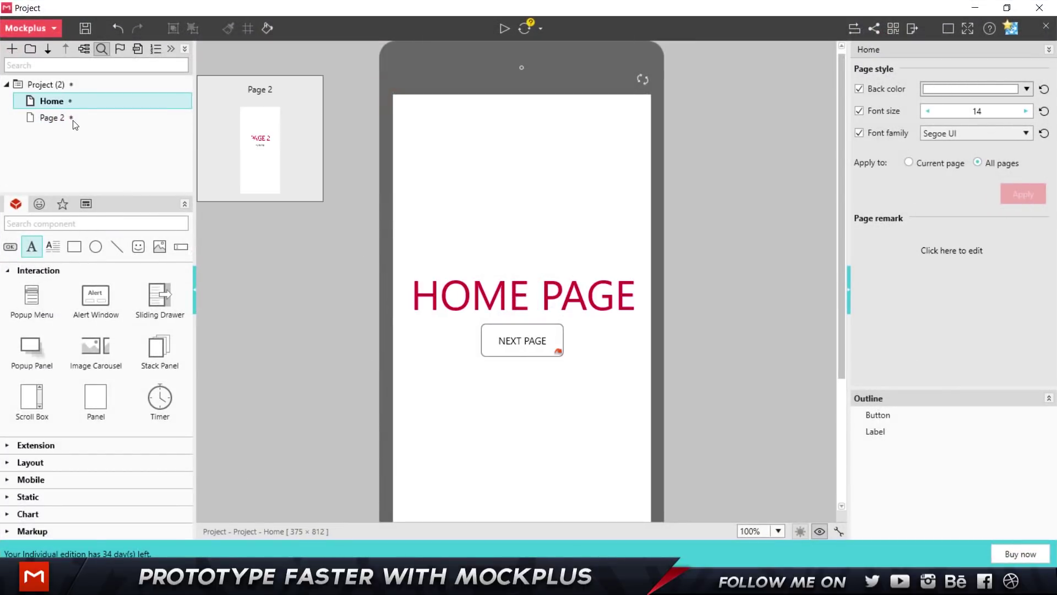
Link Page 2's HOME PAGE button to the Home page as its target.
left_click(75, 119)
left_click(520, 340)
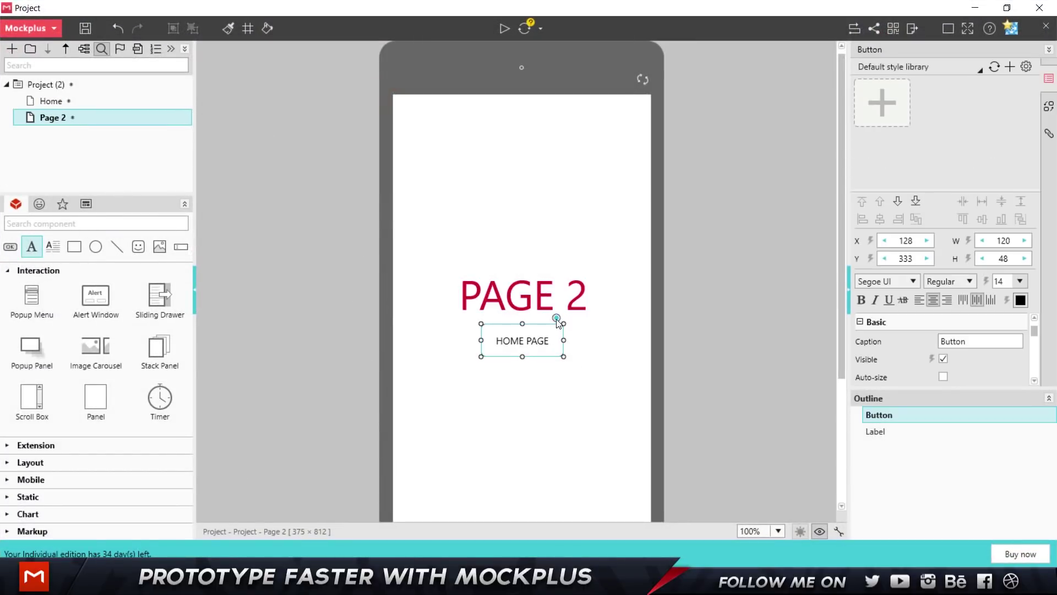
mouse_move(556, 317)
left_mouse_down()
mouse_move(48, 118)
mouse_move(46, 102)
left_mouse_up()
Preview the prototype from Page 2 and test the HOME PAGE and NEXT PAGE buttons repeatedly, then exit the preview.
key("F5")
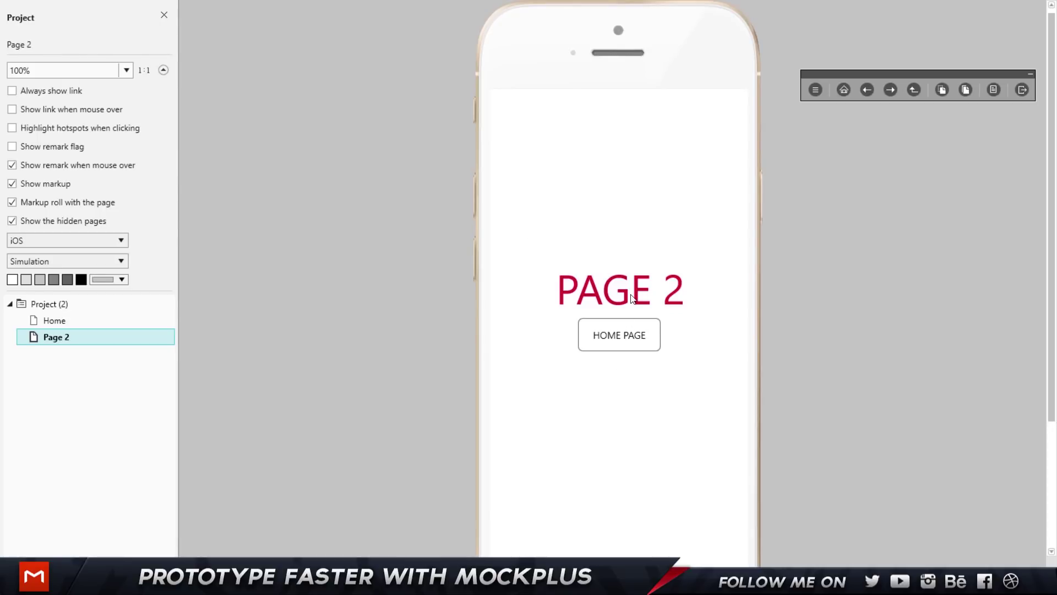
left_click(629, 340)
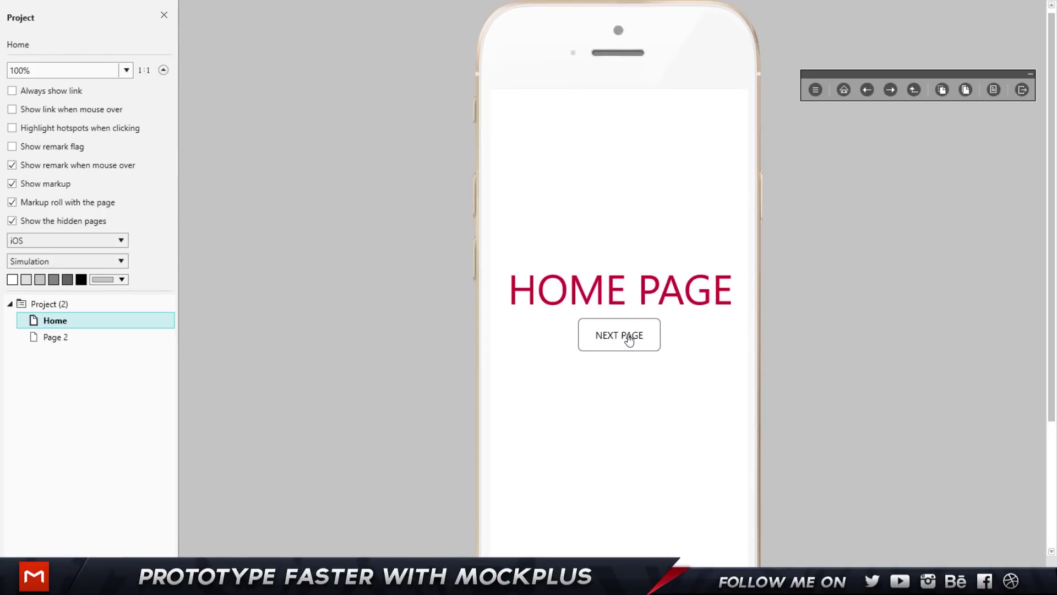
left_click(625, 337)
left_click(626, 337)
left_click(625, 339)
left_click(625, 340)
left_click(625, 340)
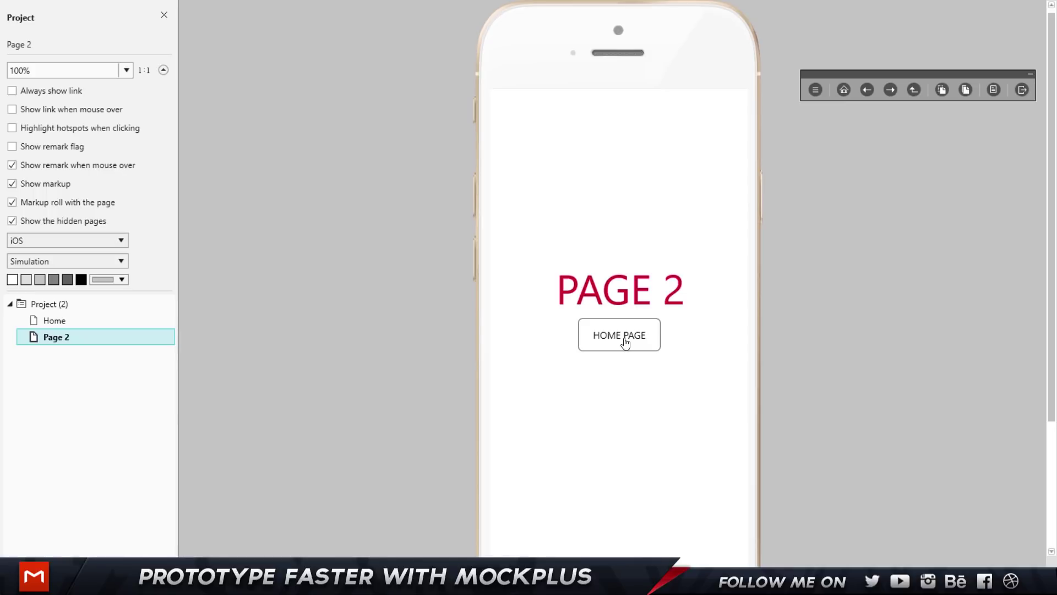
key("Escape")
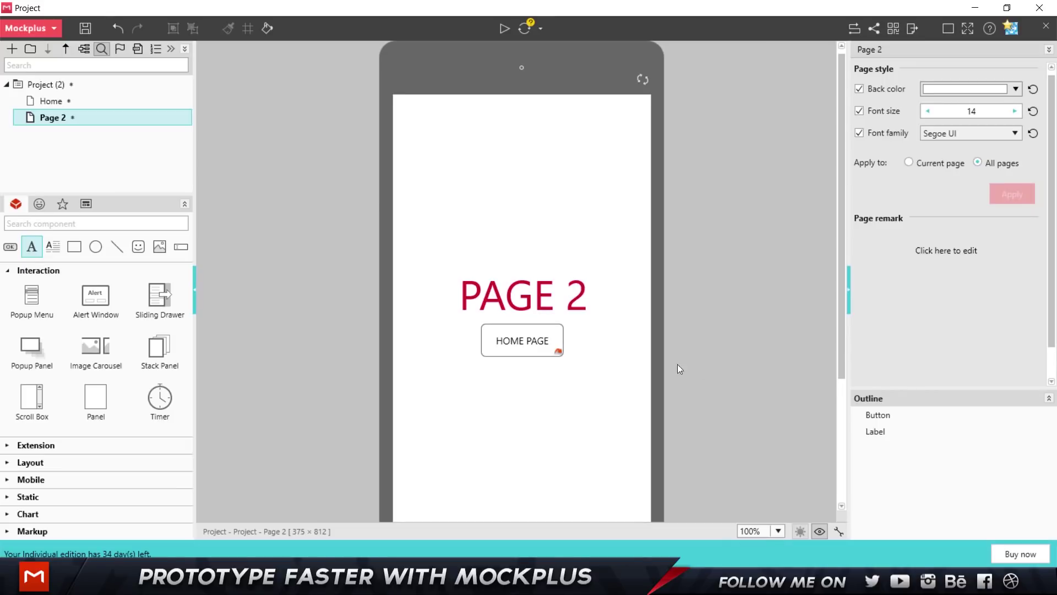
Save the style of the Home page's NEXT PAGE button to the default style library.
left_click(49, 103)
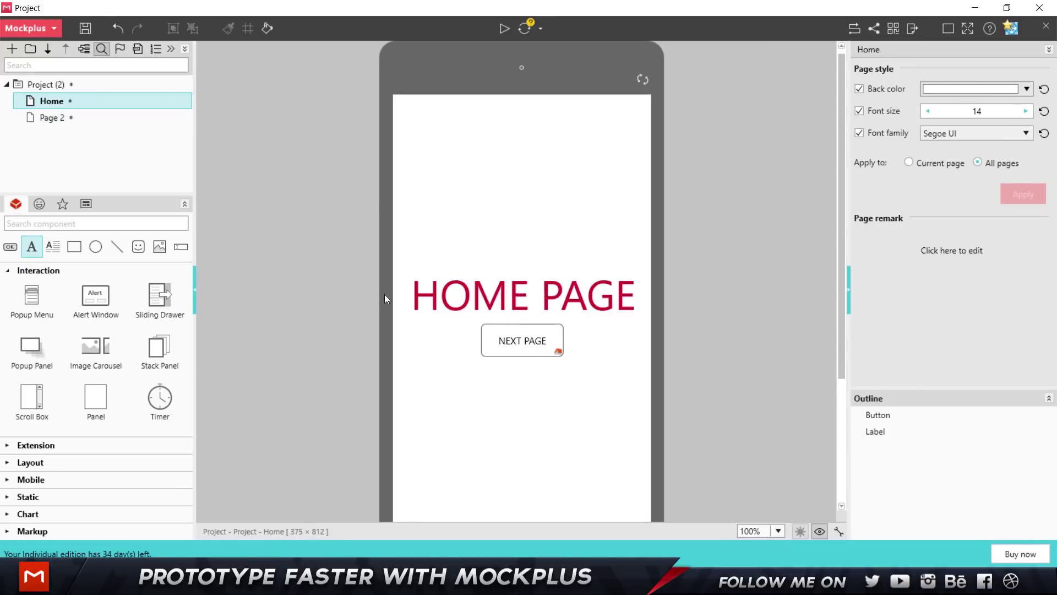
left_click(536, 349)
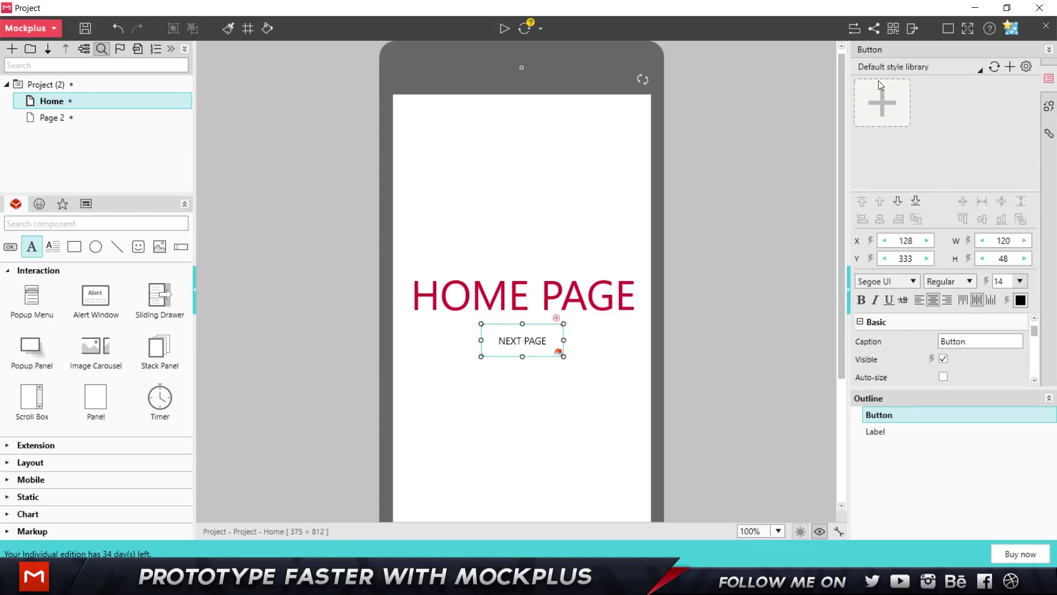
left_click(884, 107)
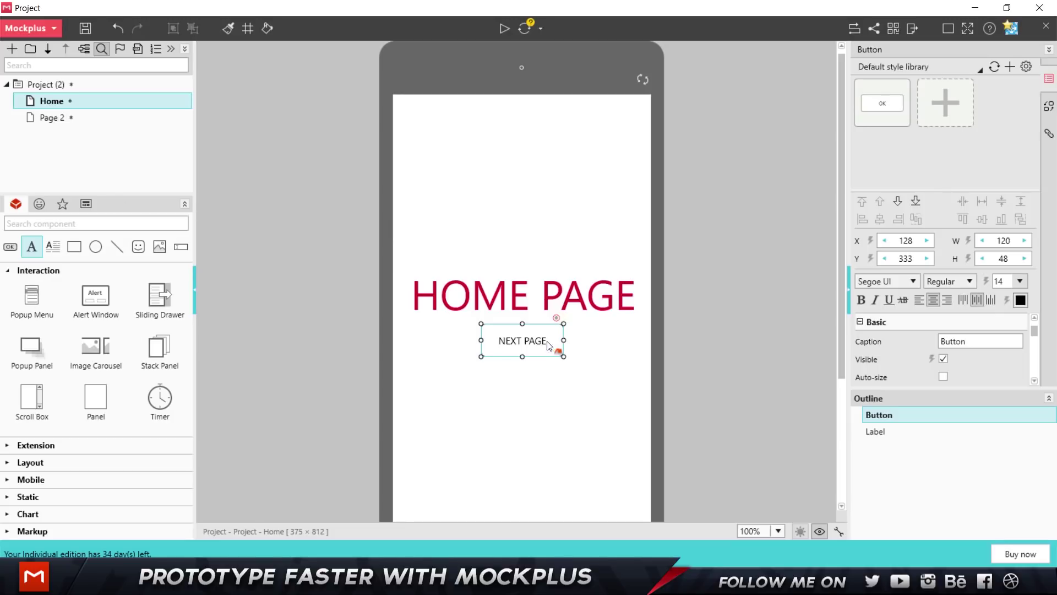
Duplicate the Home page's NEXT PAGE button and place the copy directly below the original.
left_click_drag(555, 348, 533, 381)
double_click(533, 381)
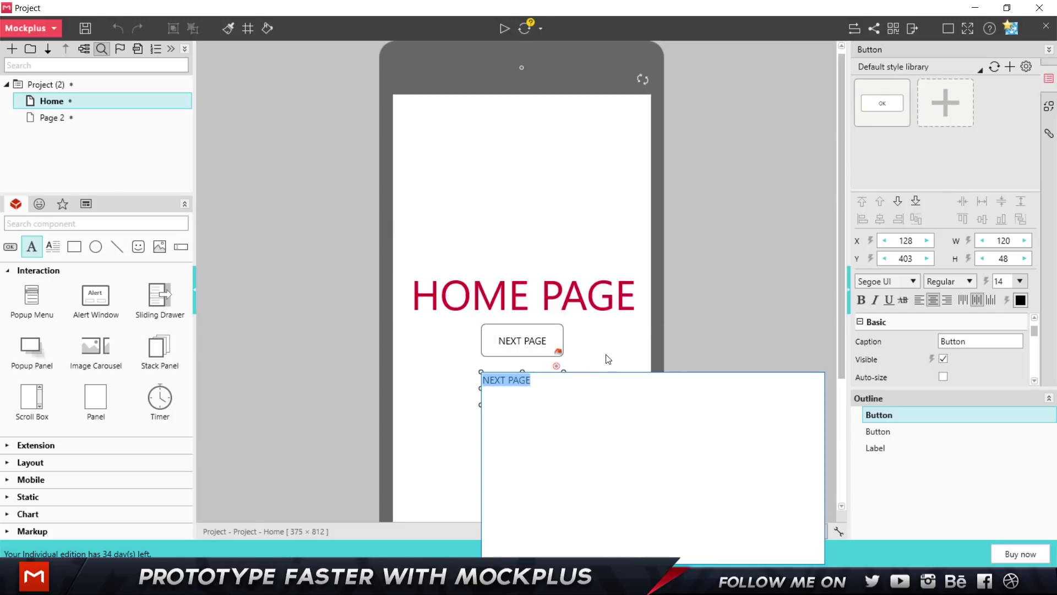
left_click(605, 359)
left_click(519, 392)
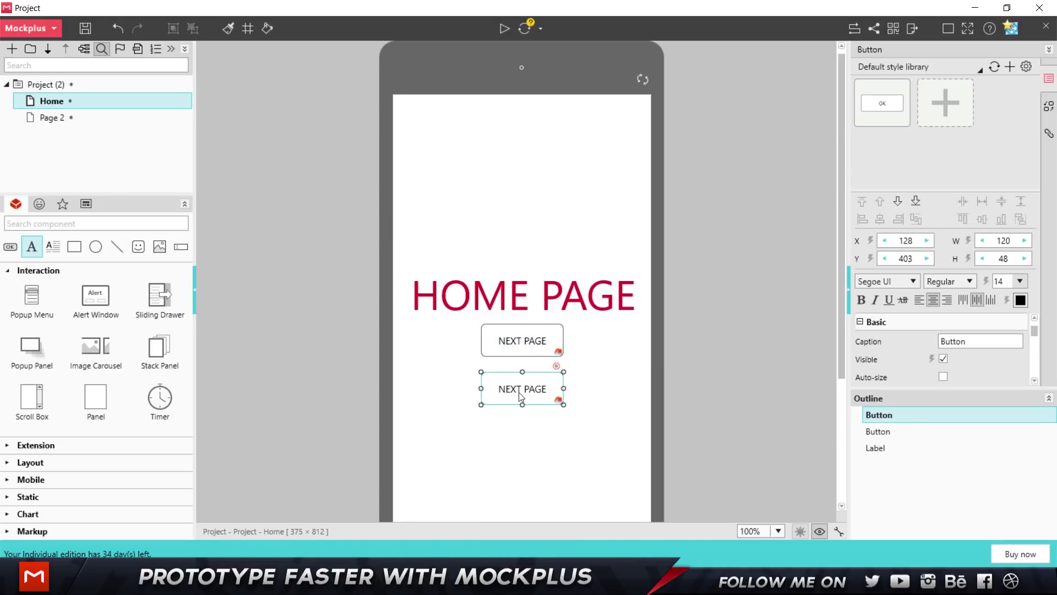
Set the duplicate button's text color to 33FF99 and its fill color to blue.
left_click(1019, 300)
left_click(990, 386)
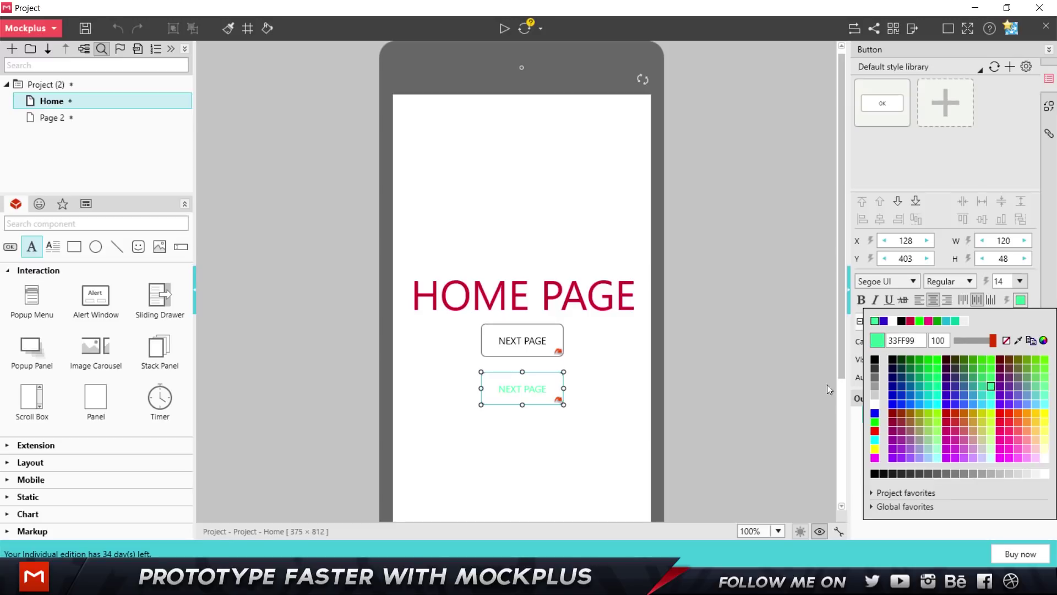
left_click(609, 406)
left_click(561, 388)
key("Escape")
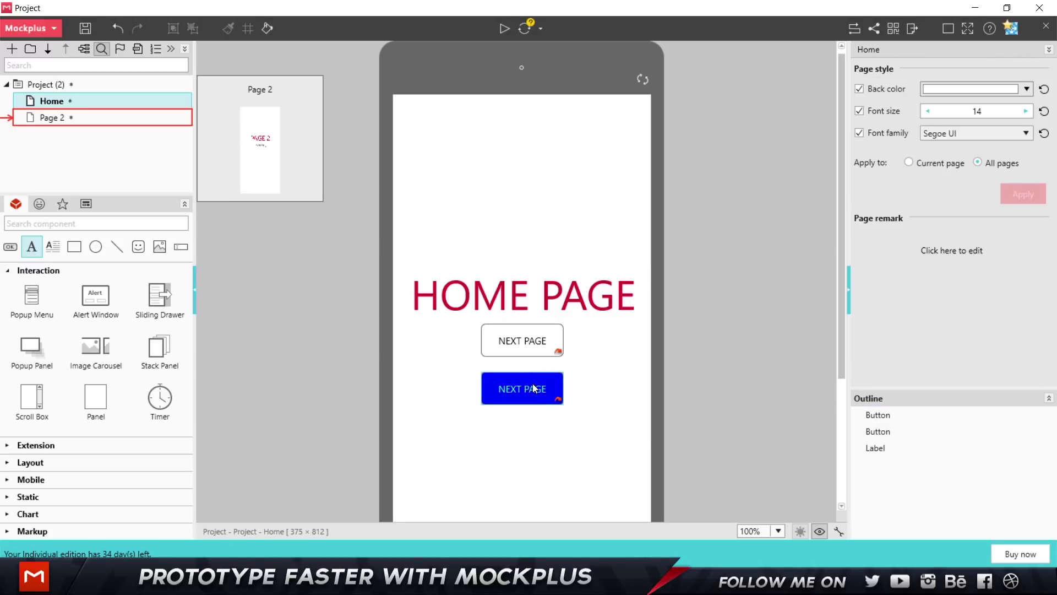
Apply the saved style from the default style library to the duplicate button, and delete the duplicate.
left_click(530, 389)
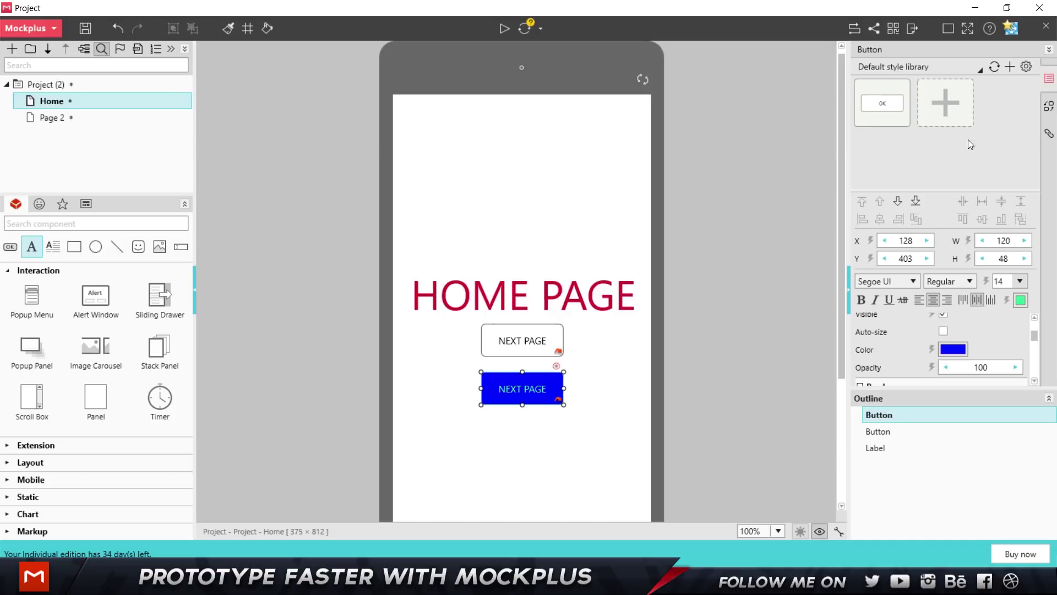
left_click(899, 95)
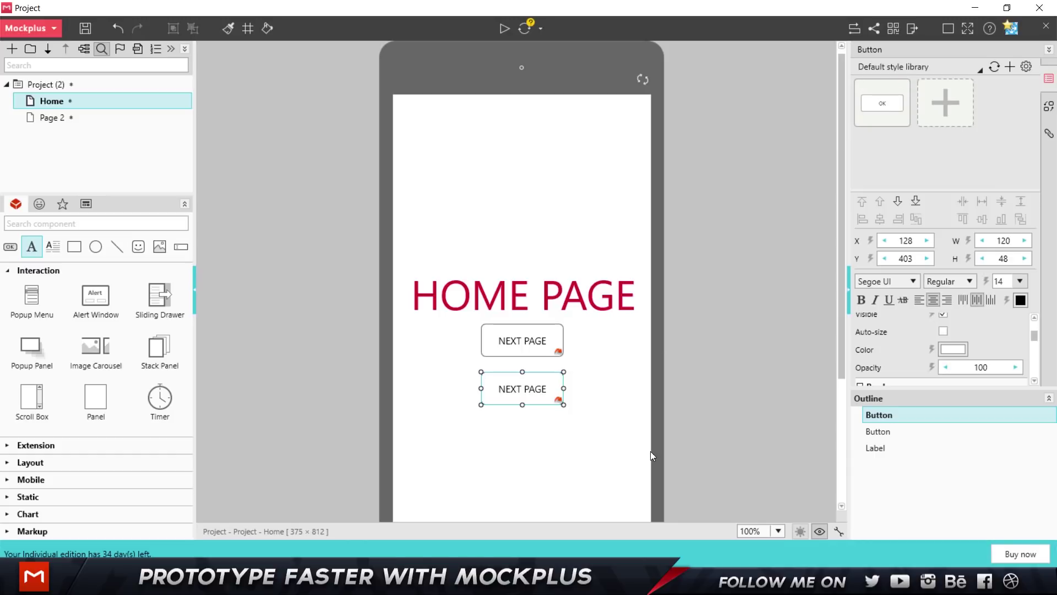
left_click_drag(558, 400, 51, 118)
key("Delete")
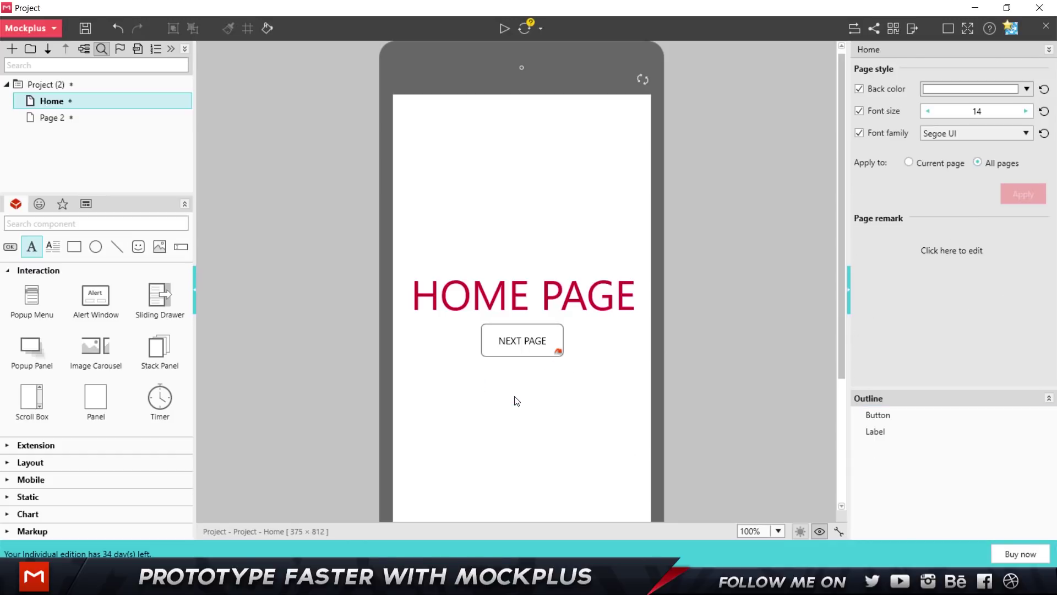
Shrink the NEXT PAGE button to fit its text by turning Auto-size on and off, and toggle its visibility off and on again.
left_click(523, 348)
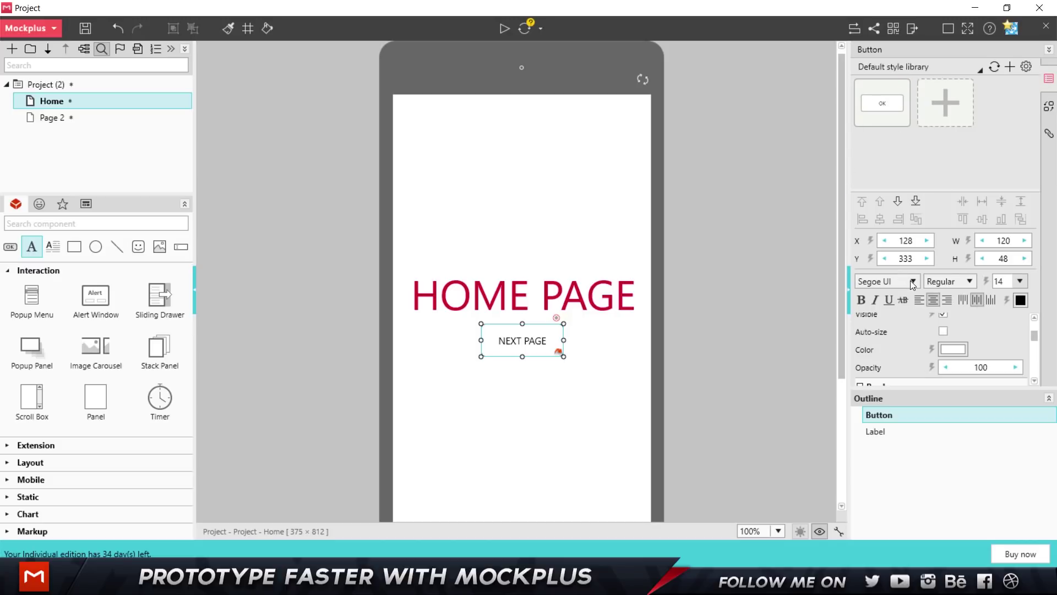
left_click(943, 330)
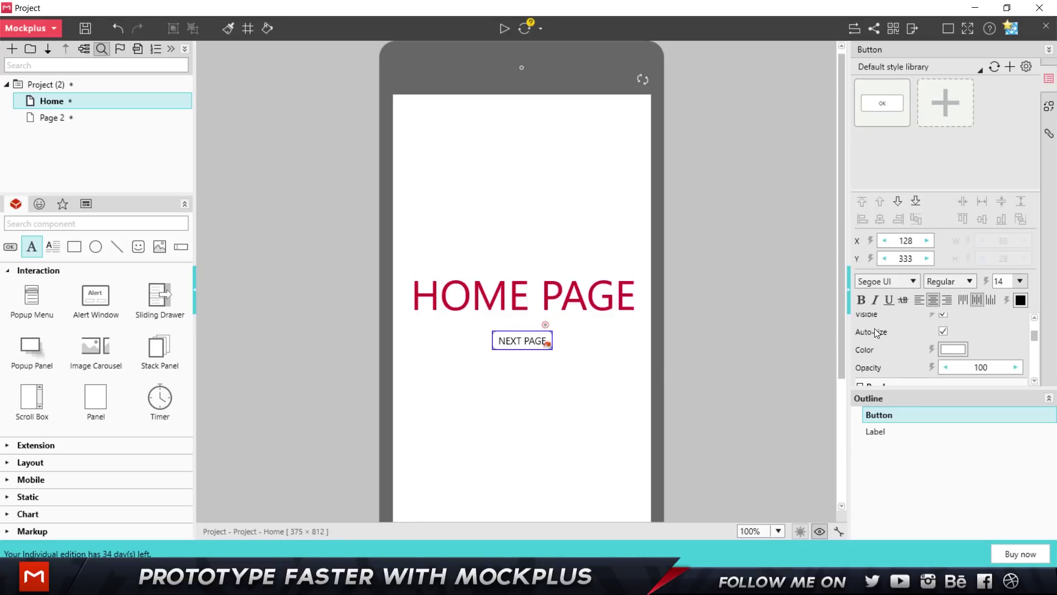
left_click(943, 331)
left_click(944, 315)
left_click(943, 315)
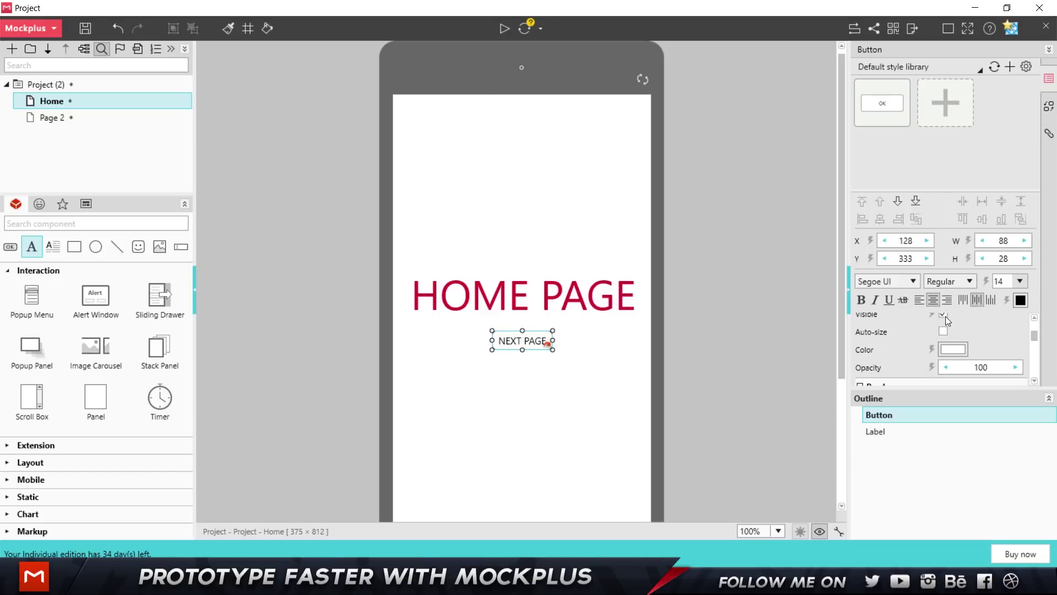
Try a corner radius of 14 on the NEXT PAGE button and inspect its corners up close.
scroll(941, 331, "down", 2)
scroll(935, 346, "down", 3)
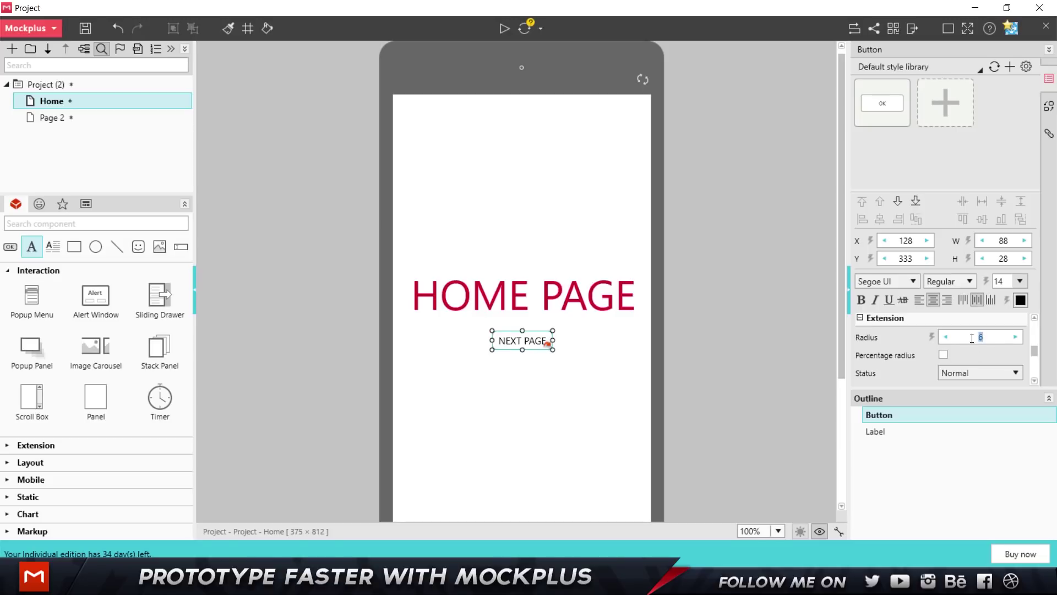
type("14")
left_click(582, 472)
scroll(530, 337, "up", 2)
scroll(548, 375, "up", 3)
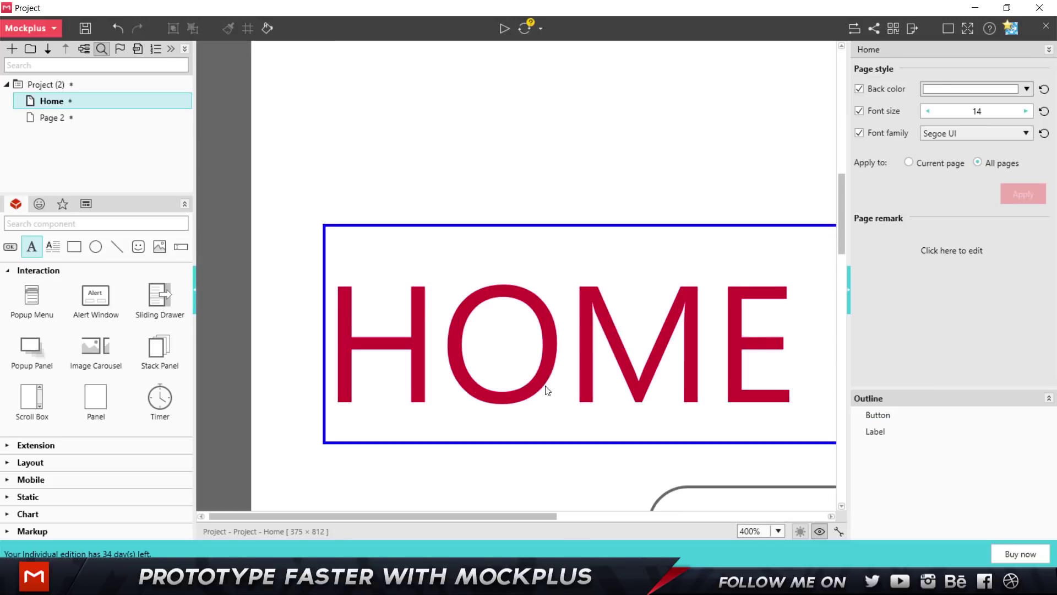
scroll(567, 388, "down", 3)
Review the NEXT PAGE button's radius and text properties, and the interaction and link settings of Page 2's HOME PAGE button.
left_click(531, 376)
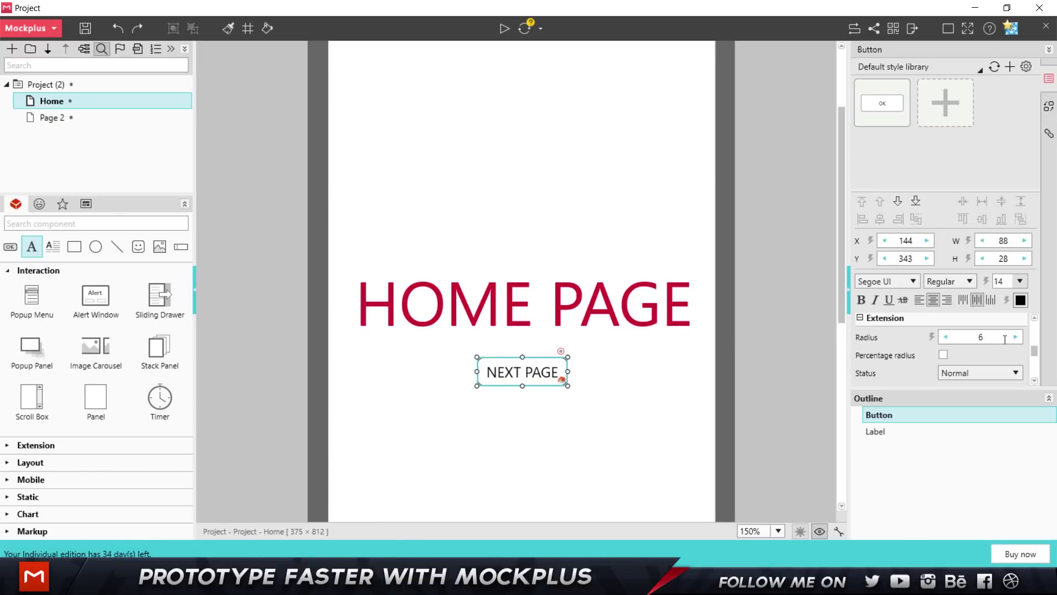
scroll(953, 355, "down", 4)
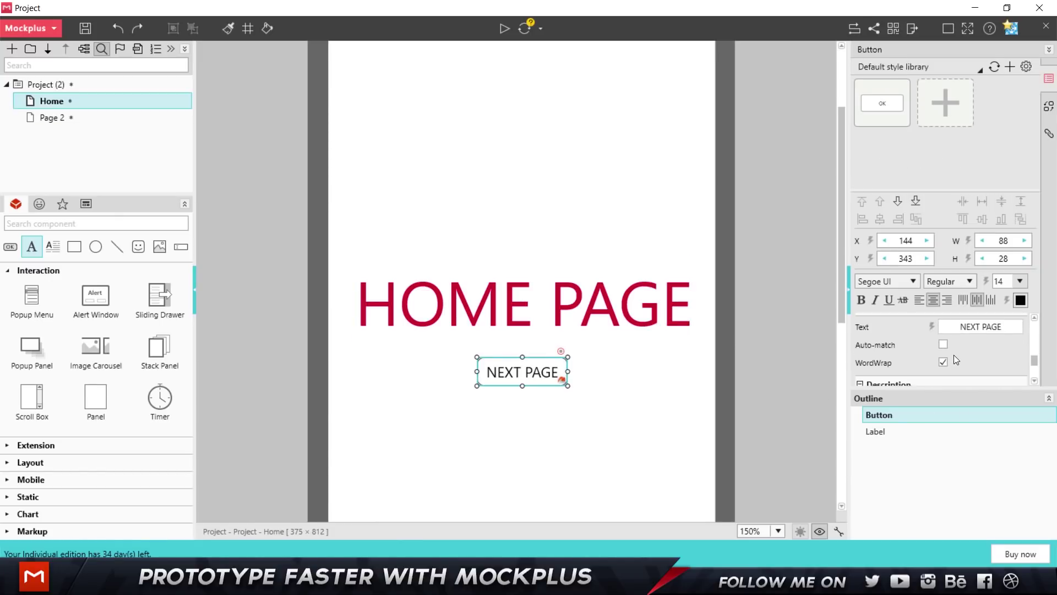
scroll(953, 355, "up", 3)
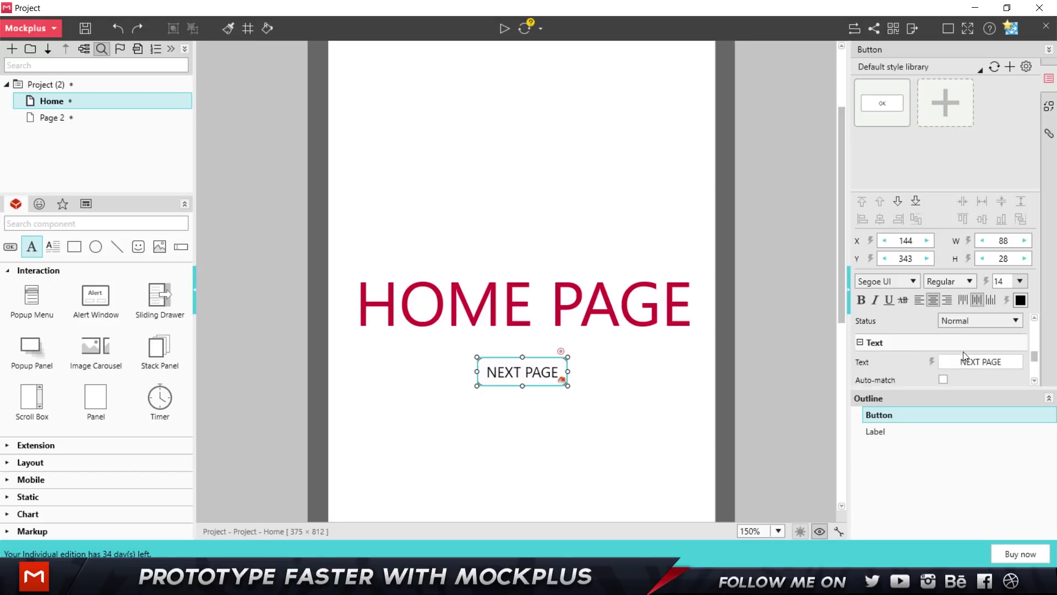
scroll(963, 352, "down", 1)
scroll(966, 365, "down", 1)
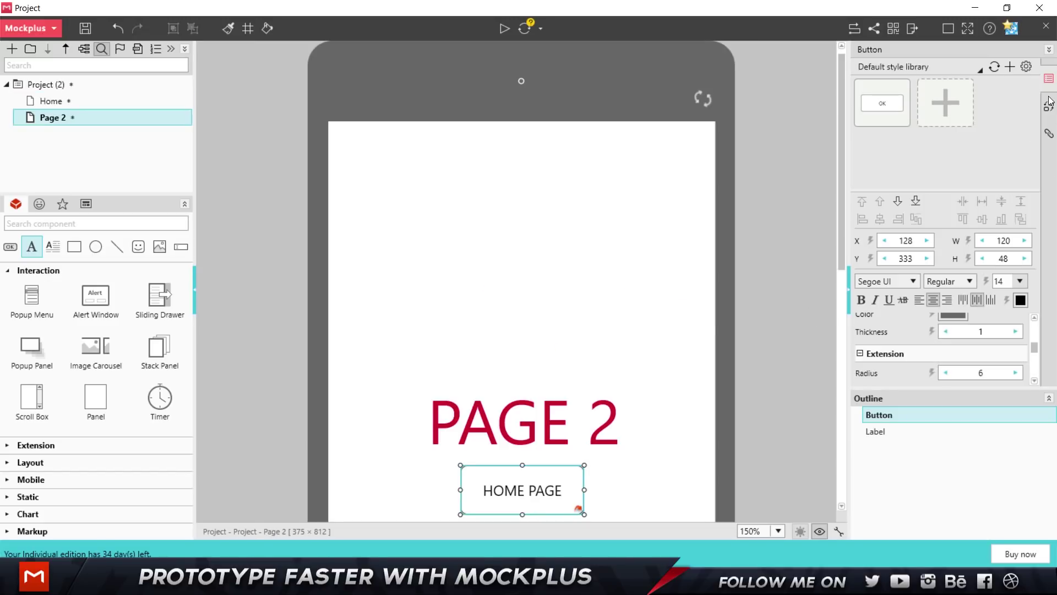
left_click(1048, 106)
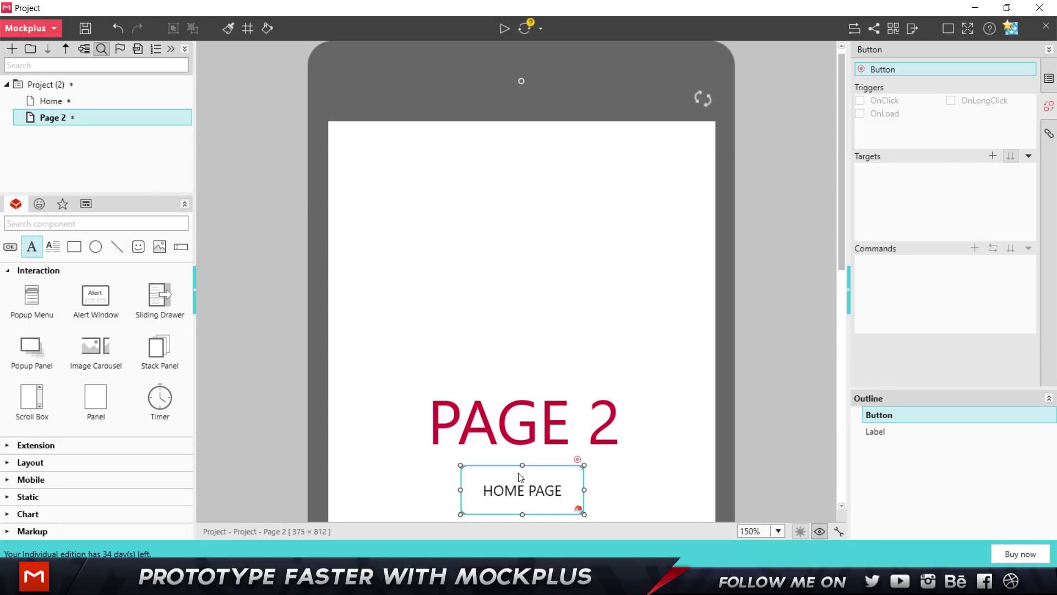
left_click(1048, 135)
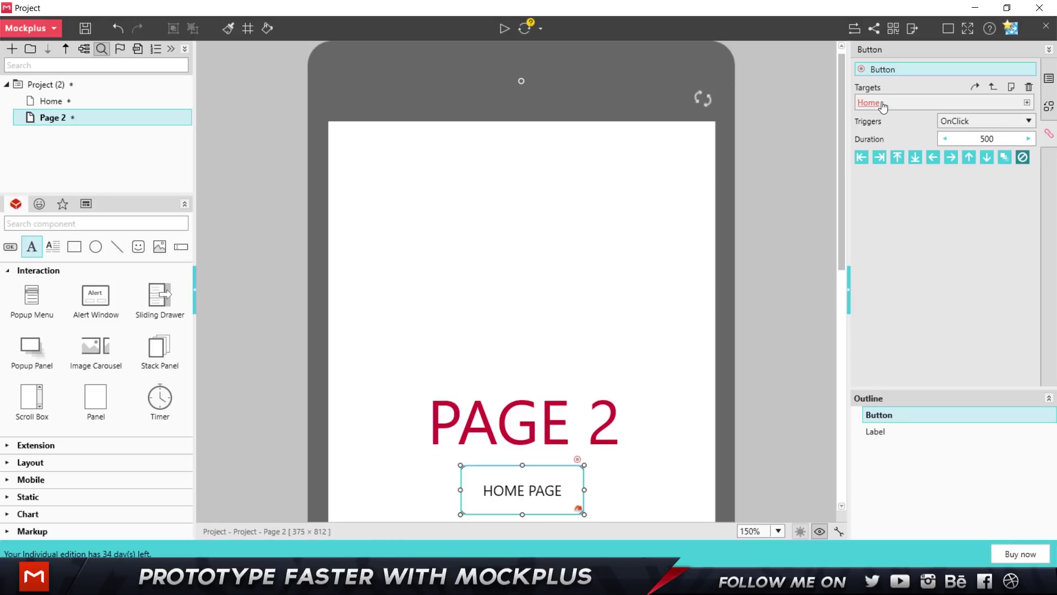
Give the Home page NEXT PAGE button's link to Page 2 the first leftward transition effect.
left_click(54, 101)
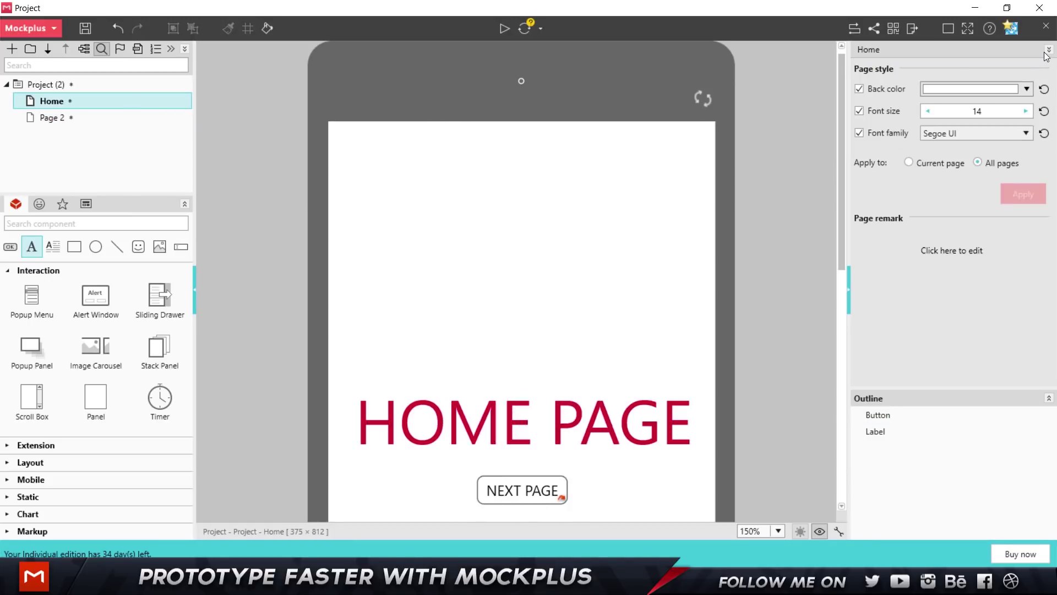
left_click_drag(561, 497, 52, 118)
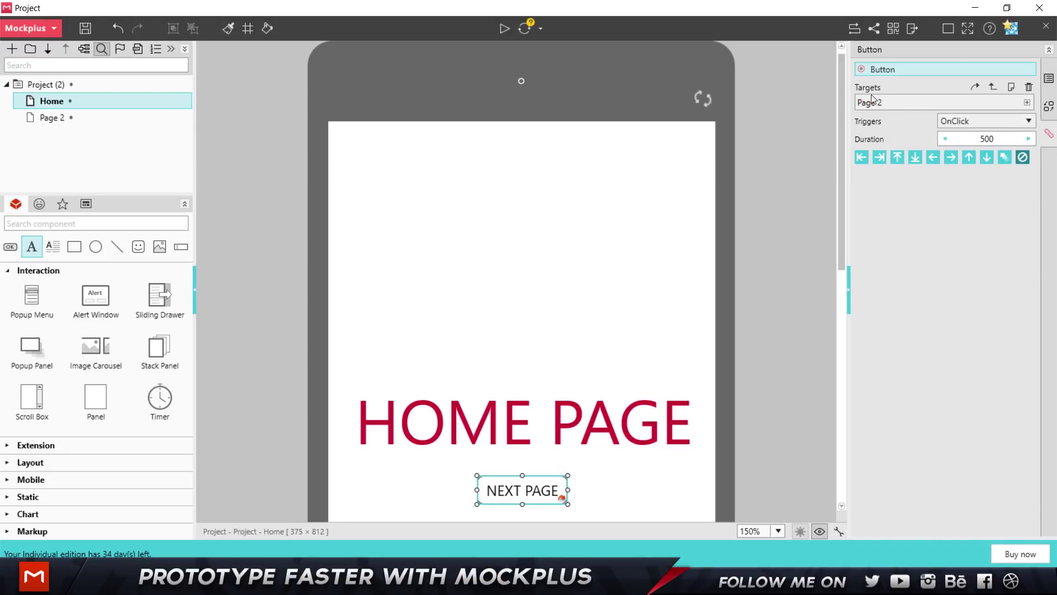
mouse_move(57, 118)
left_click(866, 155)
Preview the prototype to test the NEXT PAGE button's transition, and return to the Home page in the editor.
left_click(504, 33)
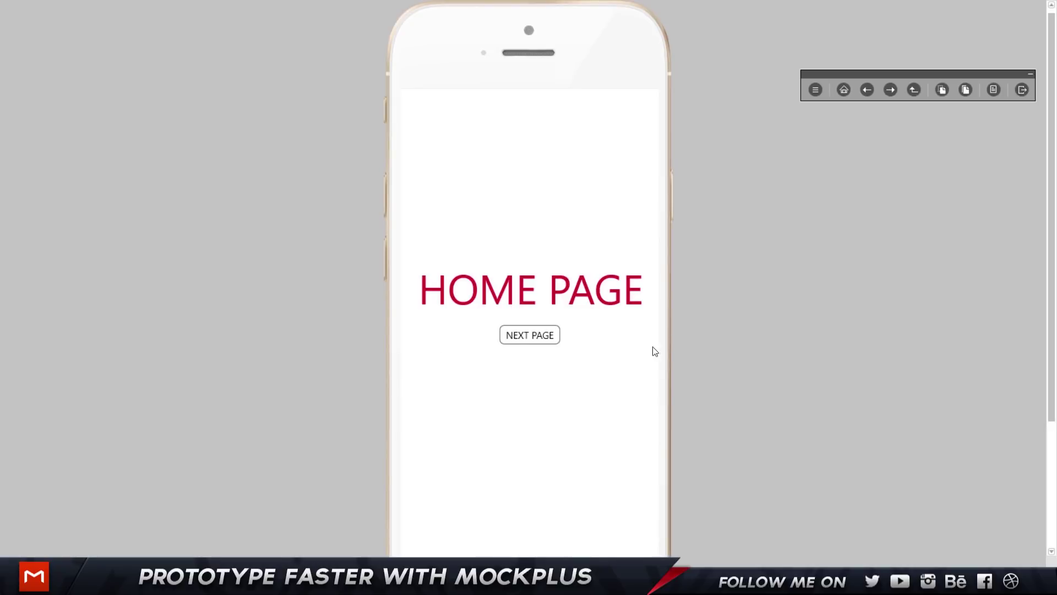
left_click(536, 338)
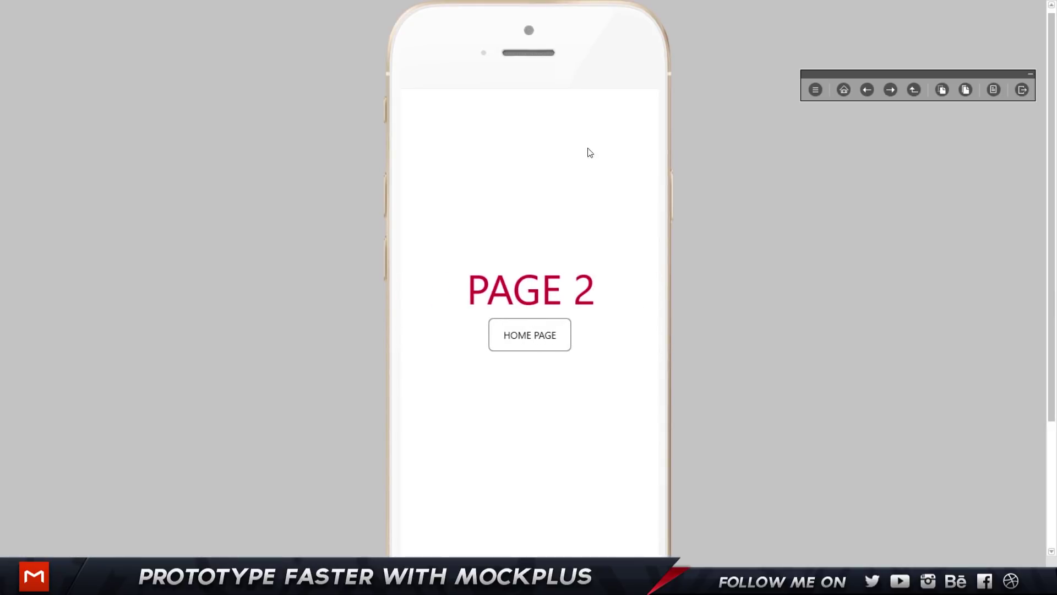
key("Escape")
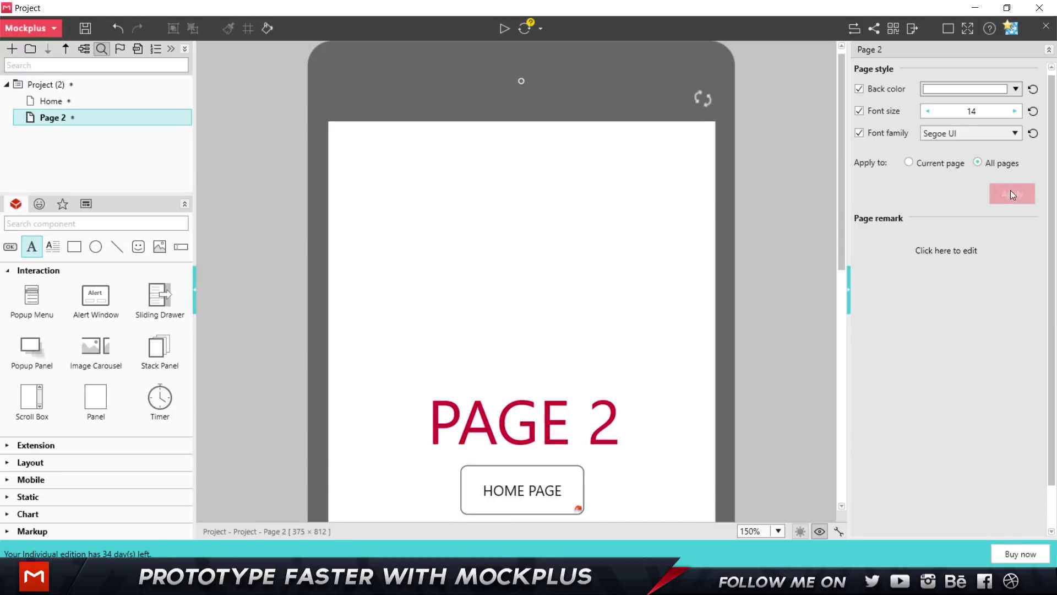
left_click(51, 100)
Duplicate the NEXT PAGE button and arrange both buttons side by side below the HOME PAGE label.
left_click(551, 492)
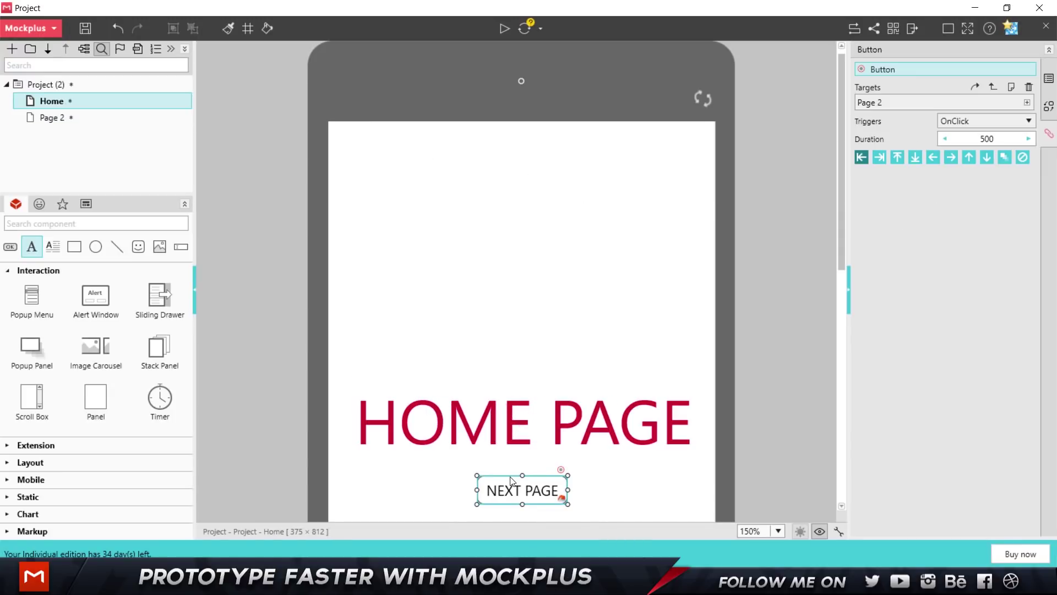
left_click(1048, 108)
left_click(545, 322)
scroll(505, 212, "down", 3)
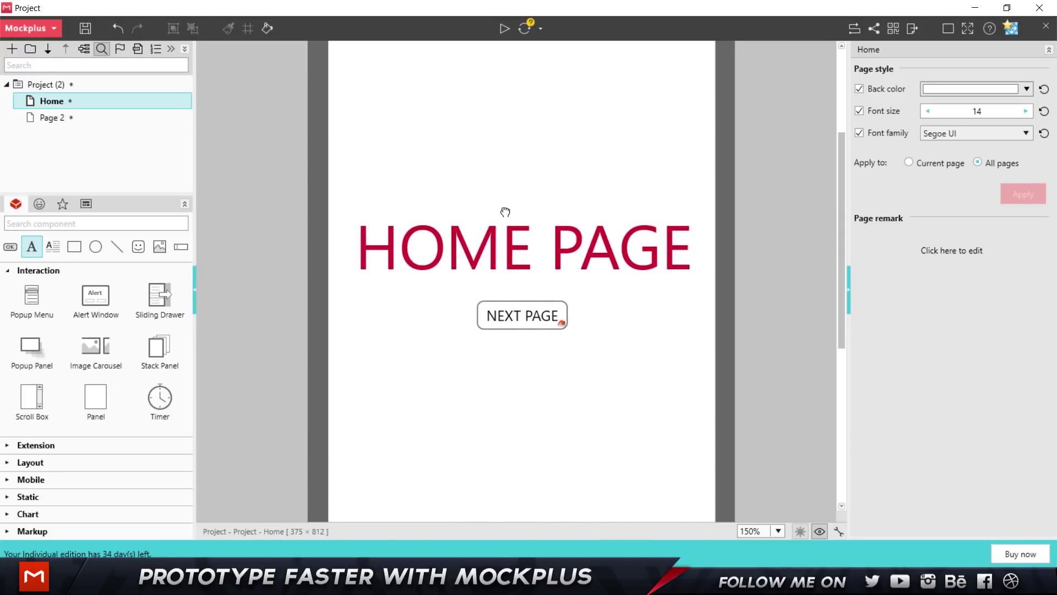
left_click_drag(514, 317, 623, 316)
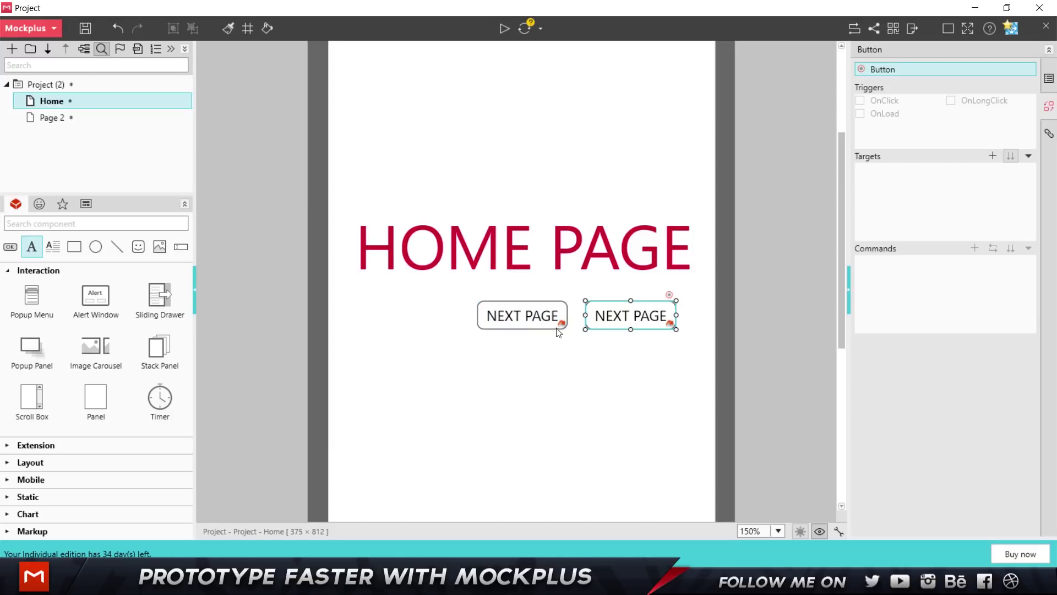
left_click(576, 338)
left_click_drag(551, 318, 480, 317)
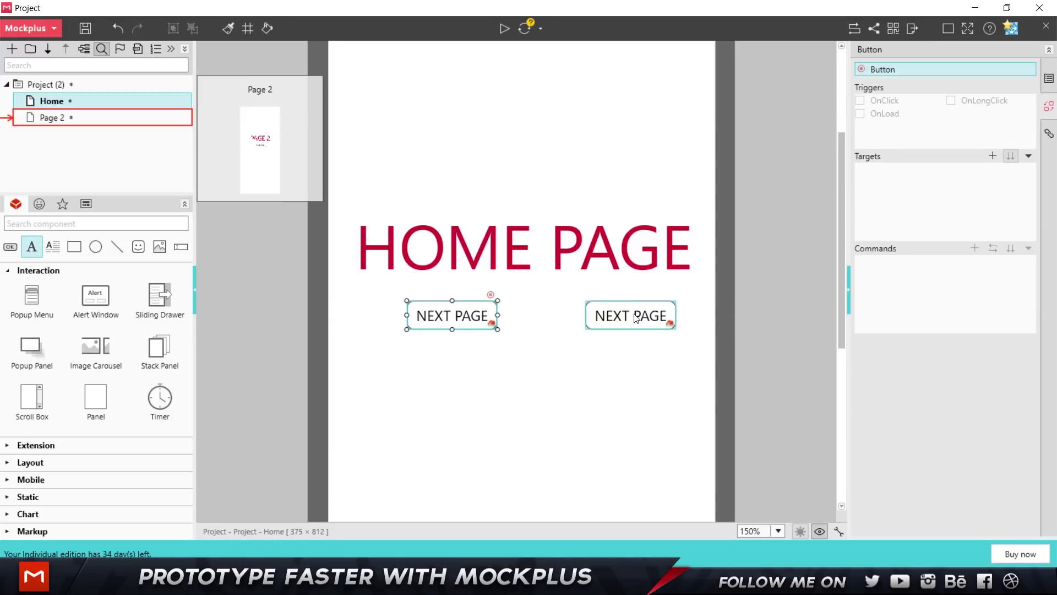
left_click_drag(636, 318, 576, 315)
Change the text of the duplicated button beside NEXT PAGE to SHOW/HIDE.
double_click(576, 313)
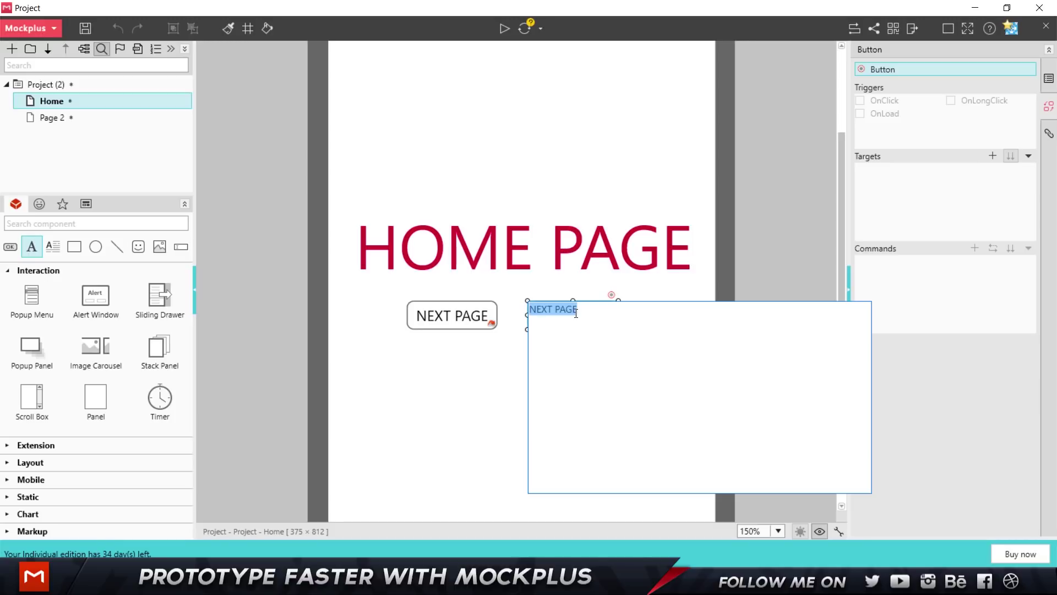
type("SHOW/HD")
key("BackSpace")
type("IDE")
left_click(486, 375)
Remove the SHOW/HIDE button's link to Page 2, leaving its page target as None.
left_click(564, 327)
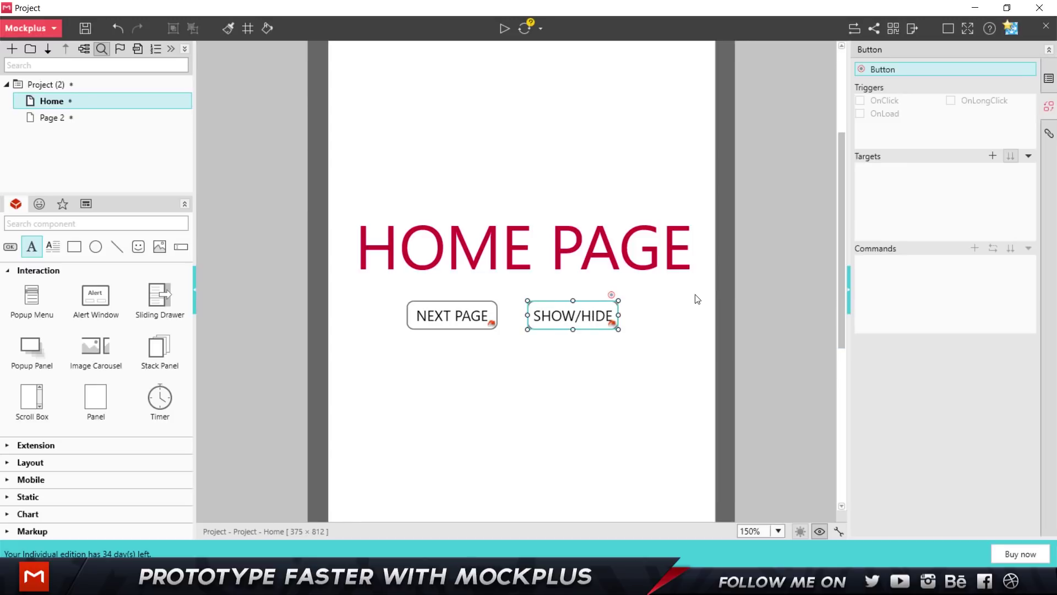
left_click(1049, 133)
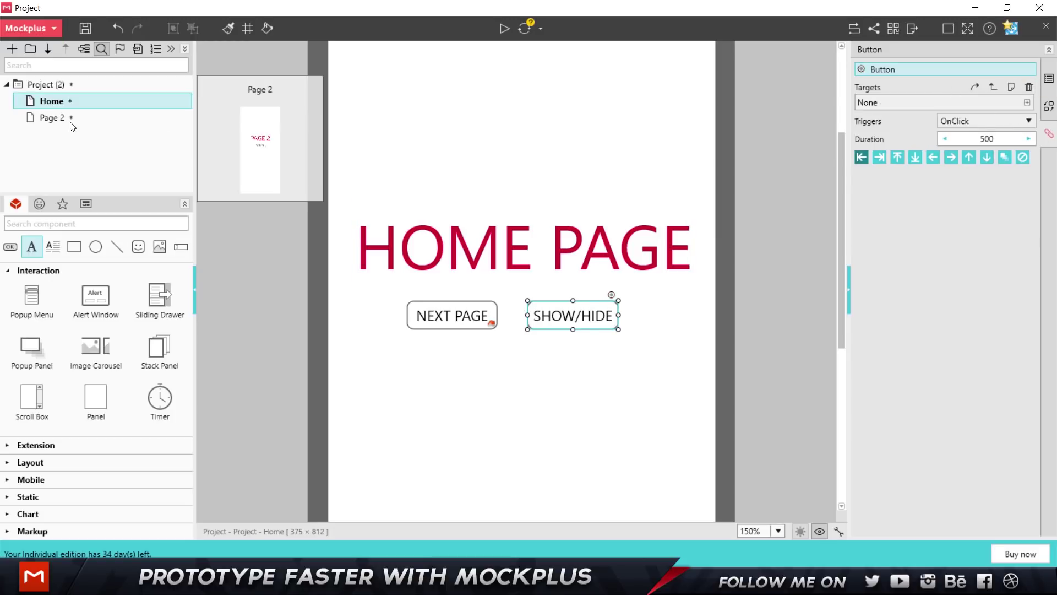
left_click(491, 368)
left_click(577, 325)
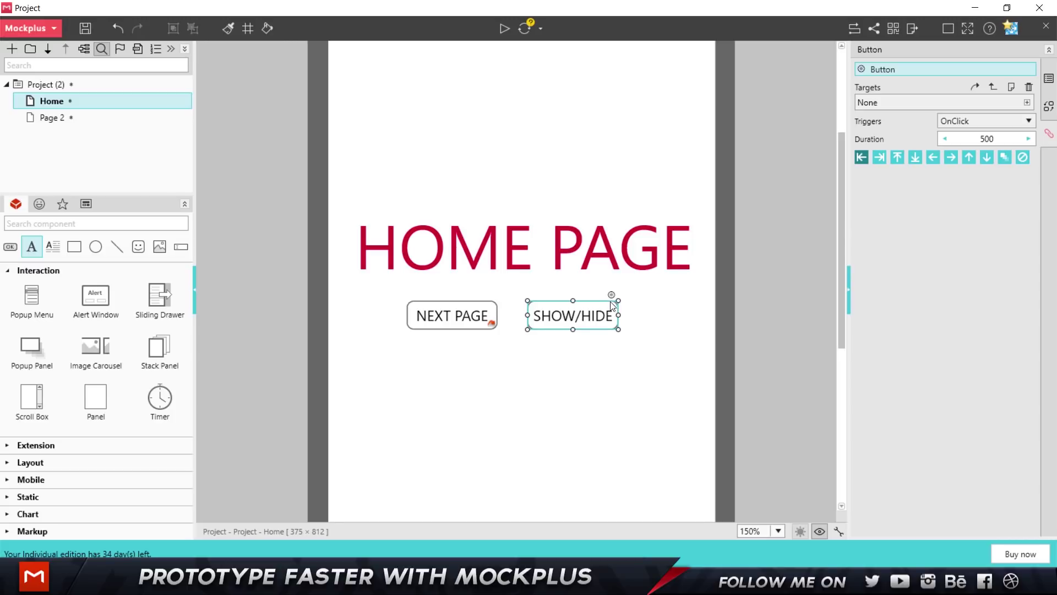
Link the SHOW/HIDE button to the HOME PAGE label with an OnClick trigger and the Show / Hide command.
left_click_drag(611, 295, 561, 247)
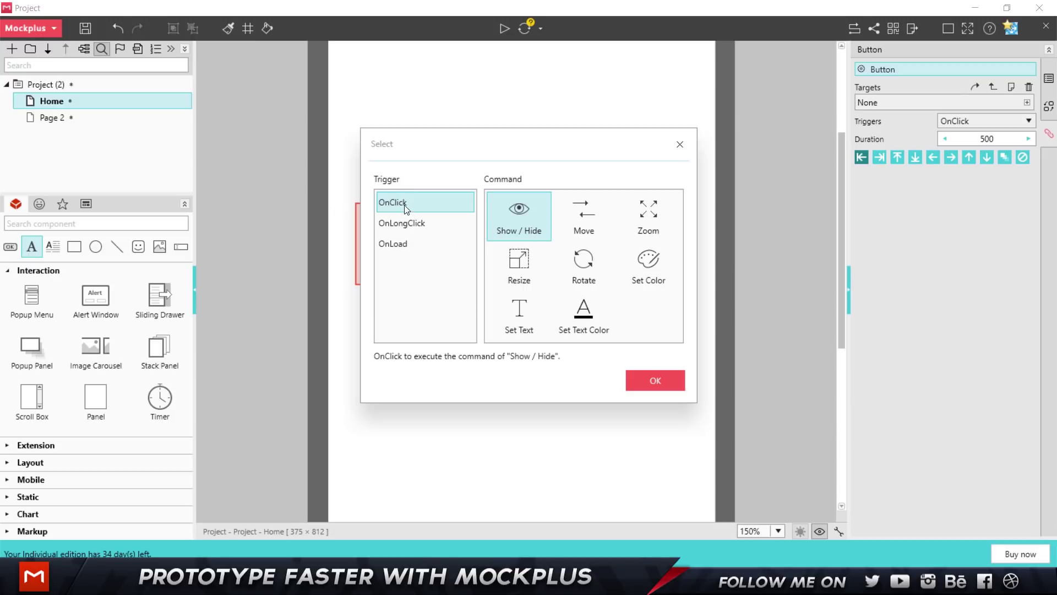
left_click(407, 251)
left_click(423, 207)
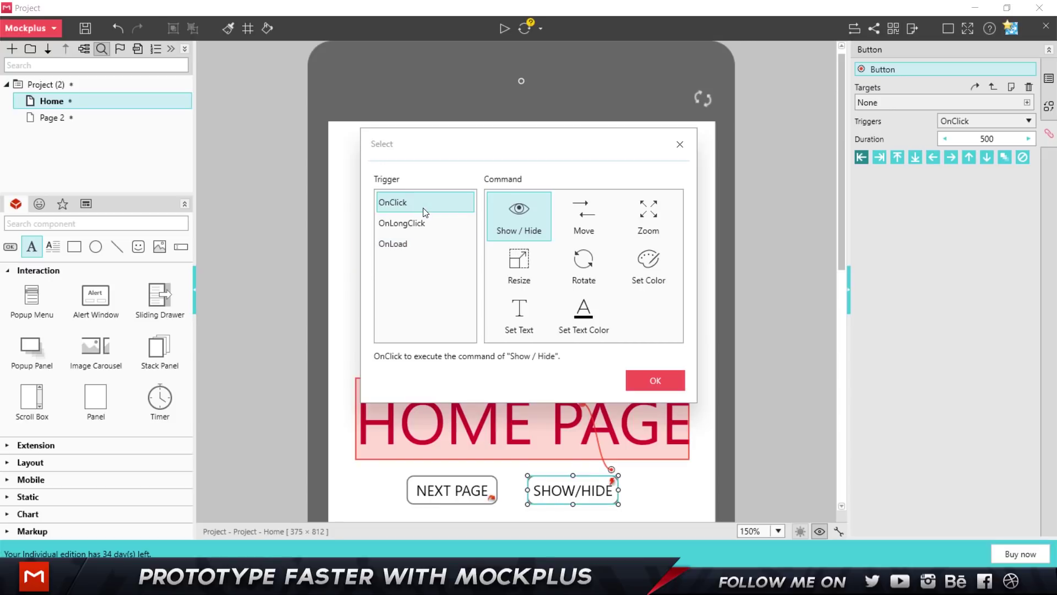
left_click(425, 226)
left_click(418, 243)
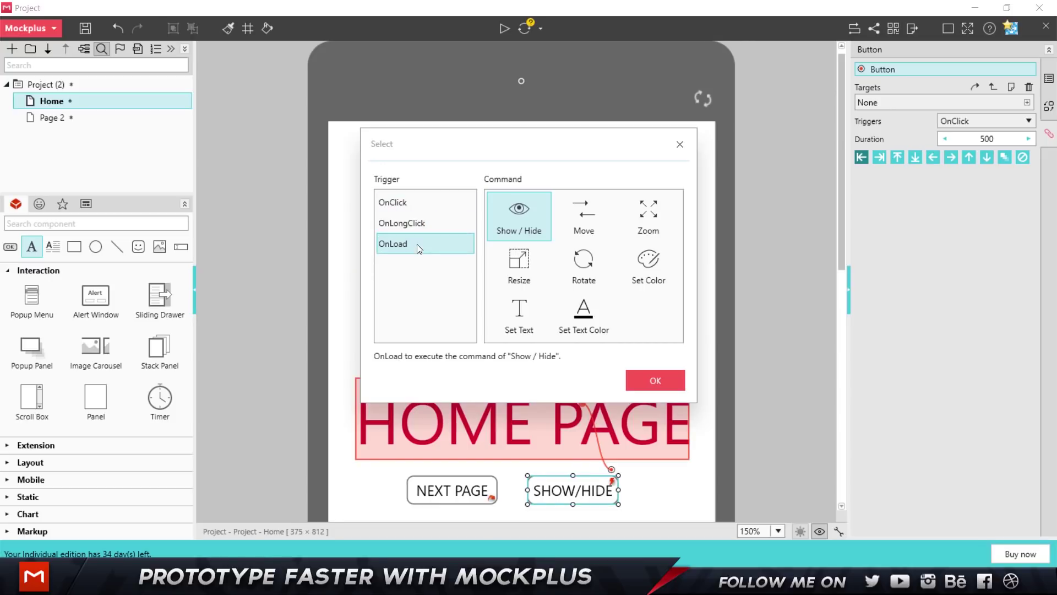
left_click(429, 209)
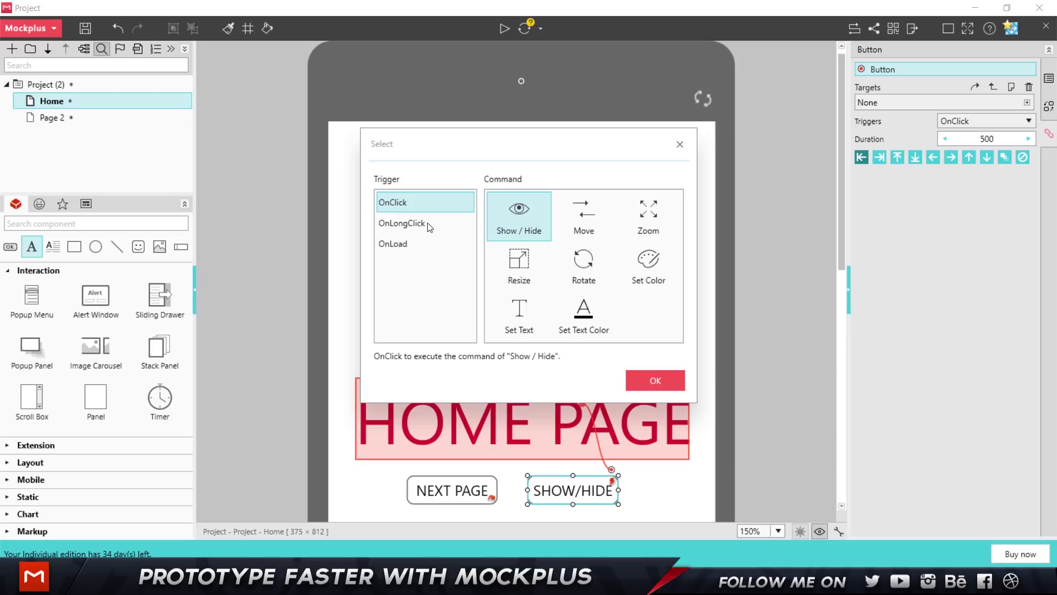
left_click(428, 224)
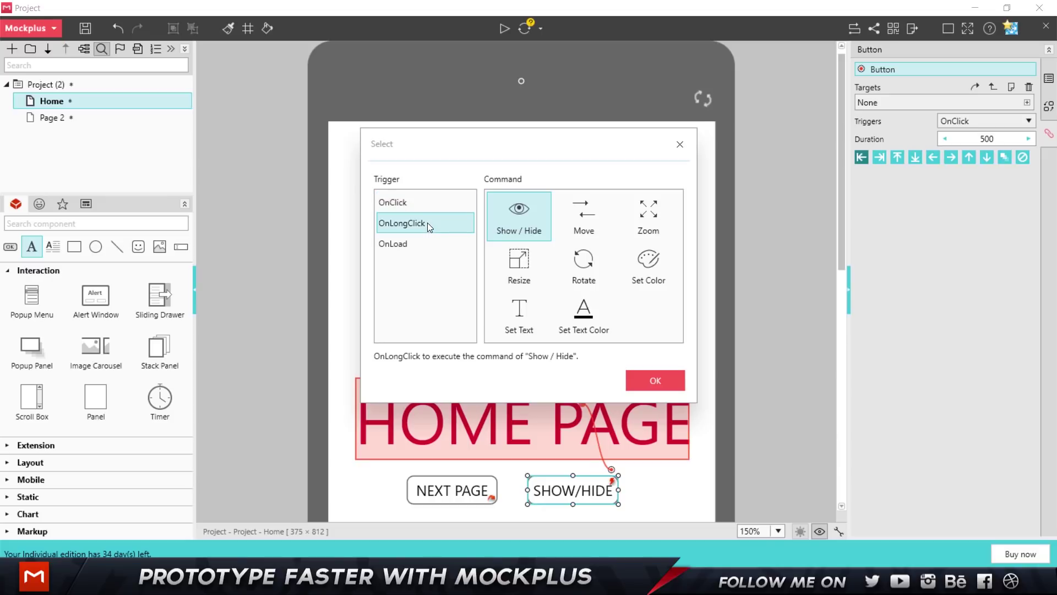
left_click(424, 244)
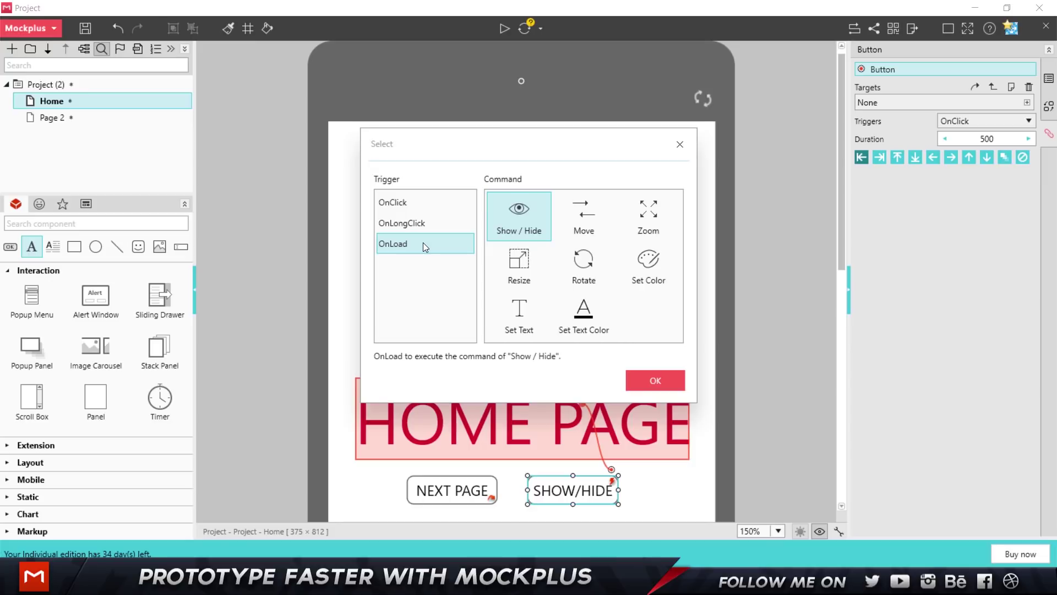
left_click(427, 205)
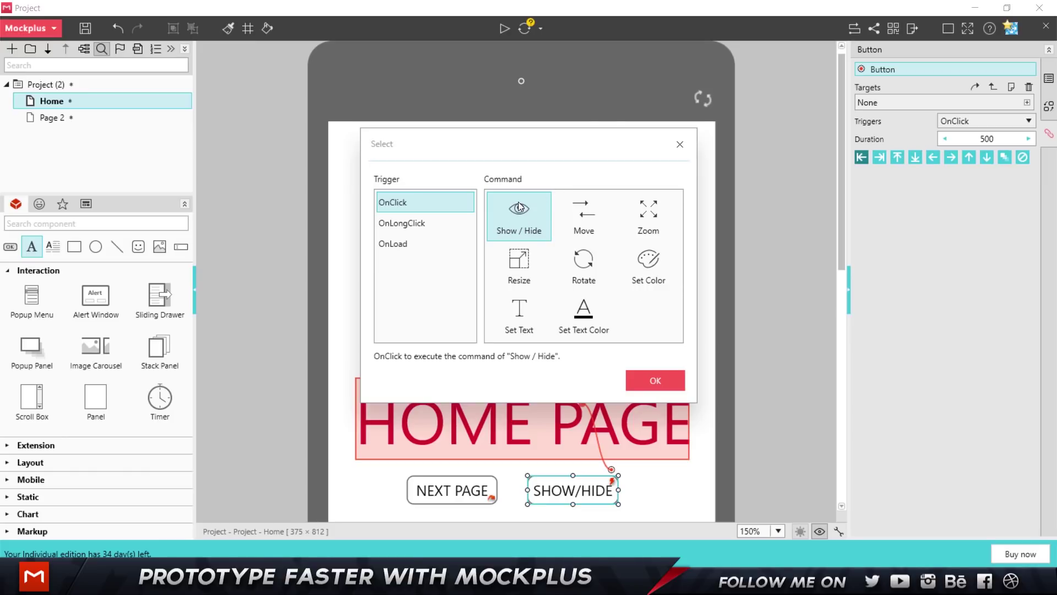
left_click(661, 384)
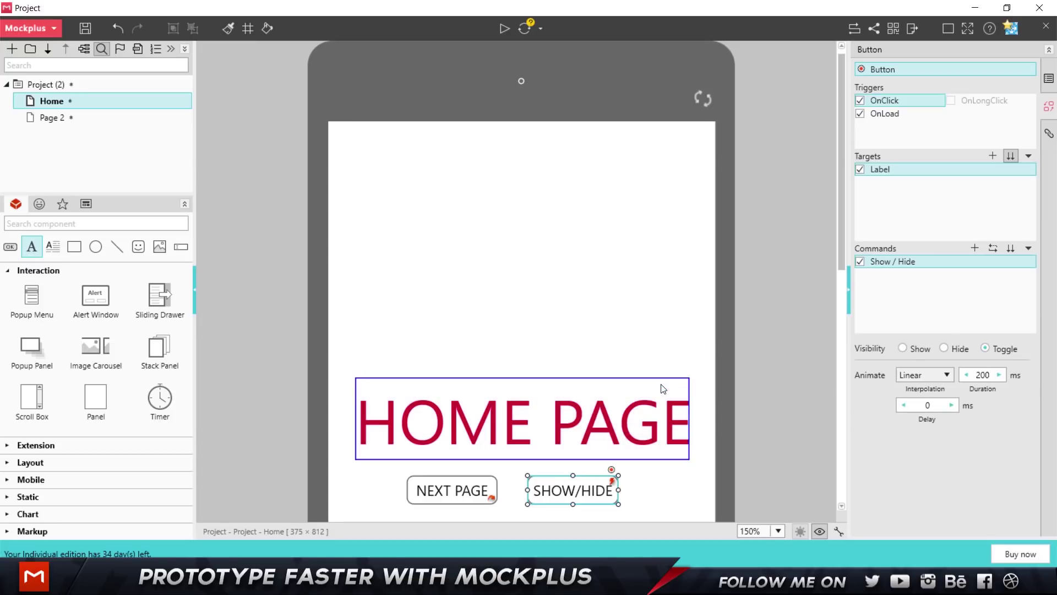
Disable the OnLoad trigger of the SHOW/HIDE interaction, reselect OnClick, and review the animation interpolation options while keeping Linear.
left_click(890, 116)
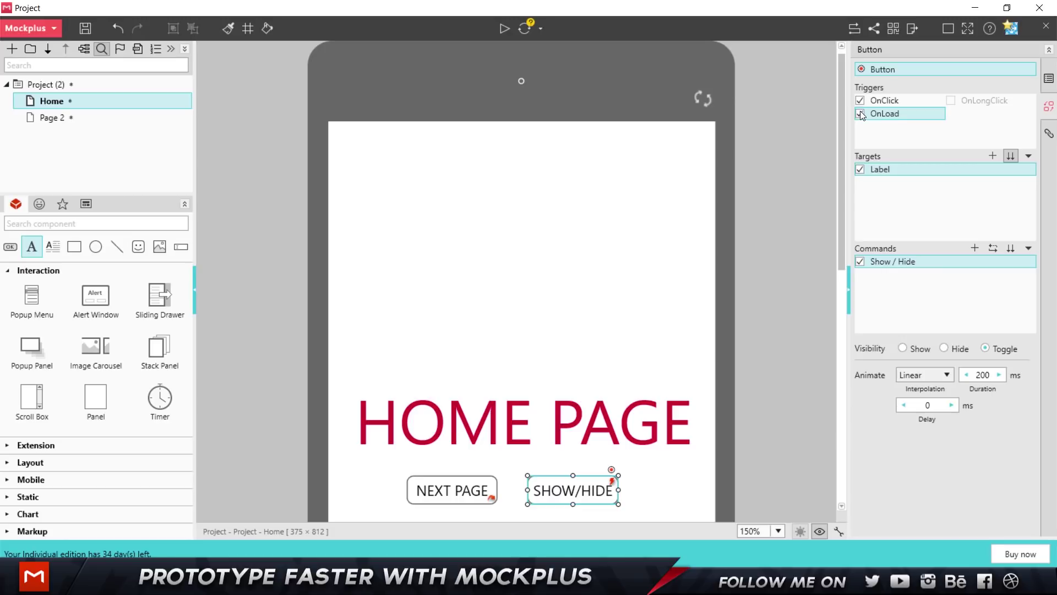
left_click(860, 113)
left_click(883, 102)
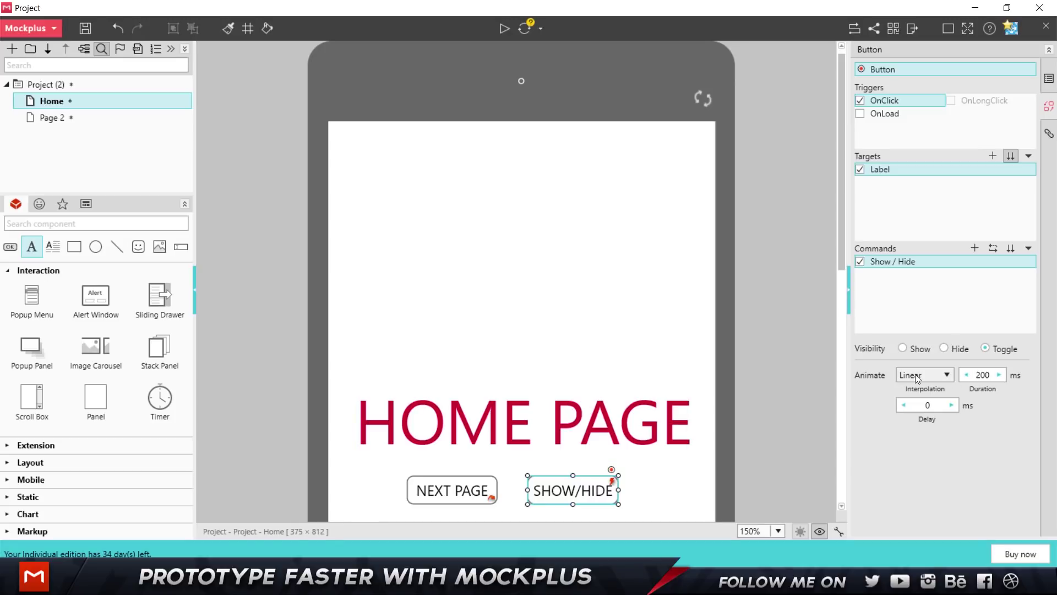
left_click(944, 374)
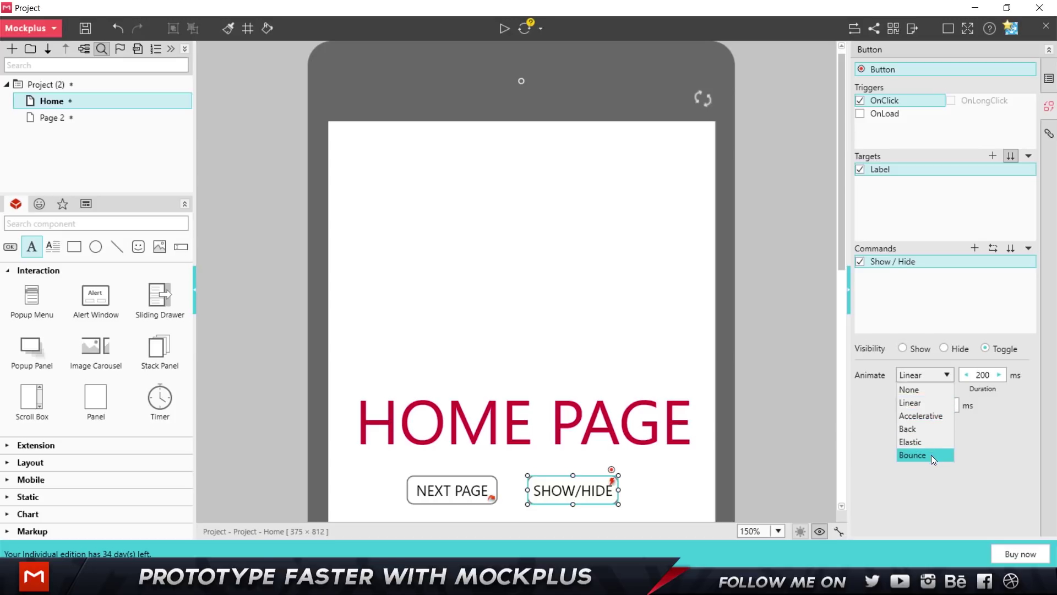
left_click(986, 413)
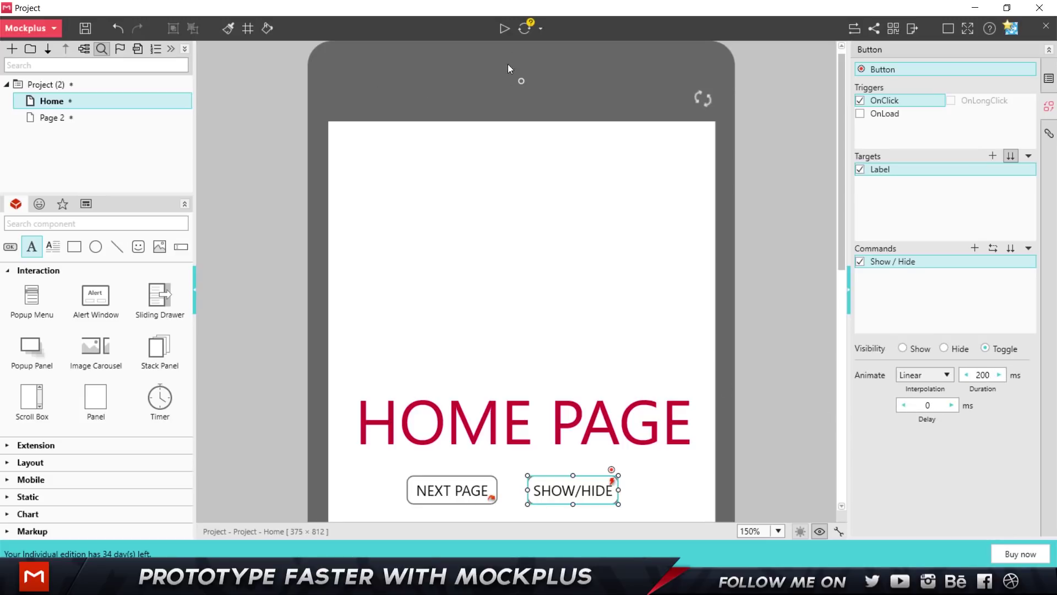
Preview the prototype and toggle the HOME PAGE label several times with the SHOW/HIDE button.
left_click(505, 27)
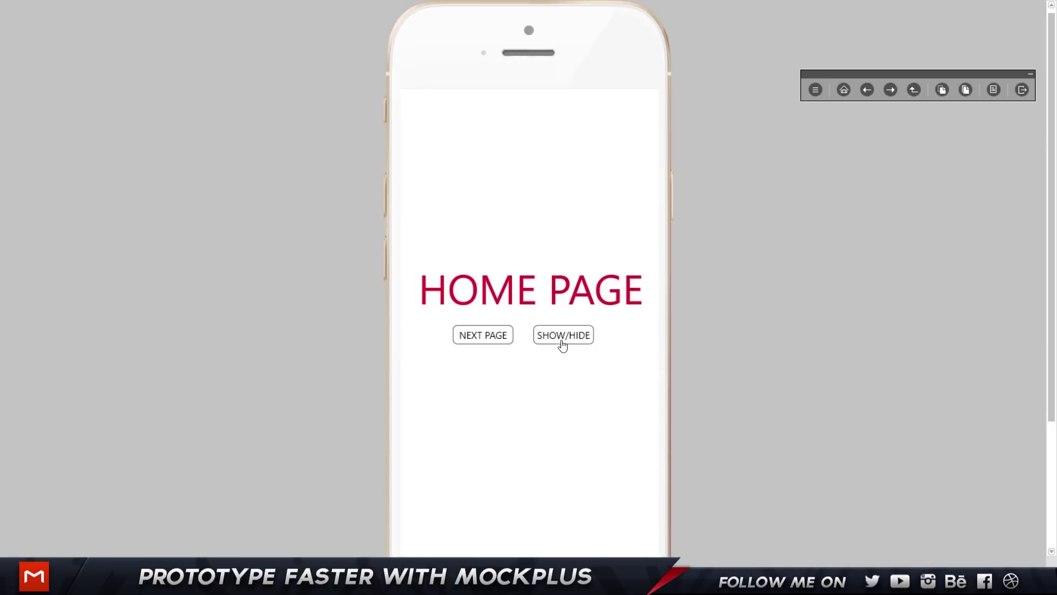
left_click(564, 342)
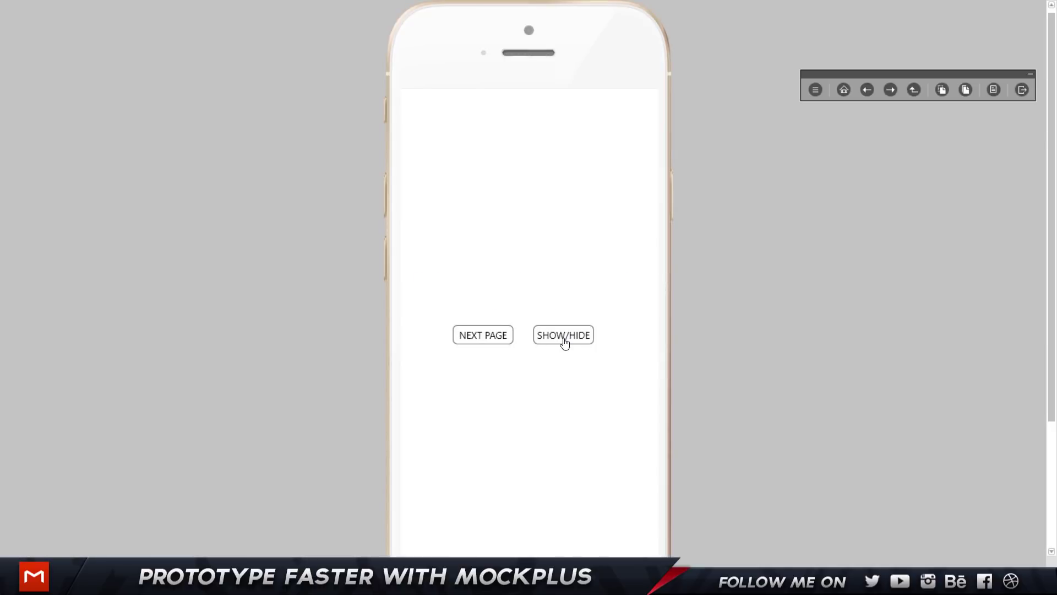
left_click(565, 342)
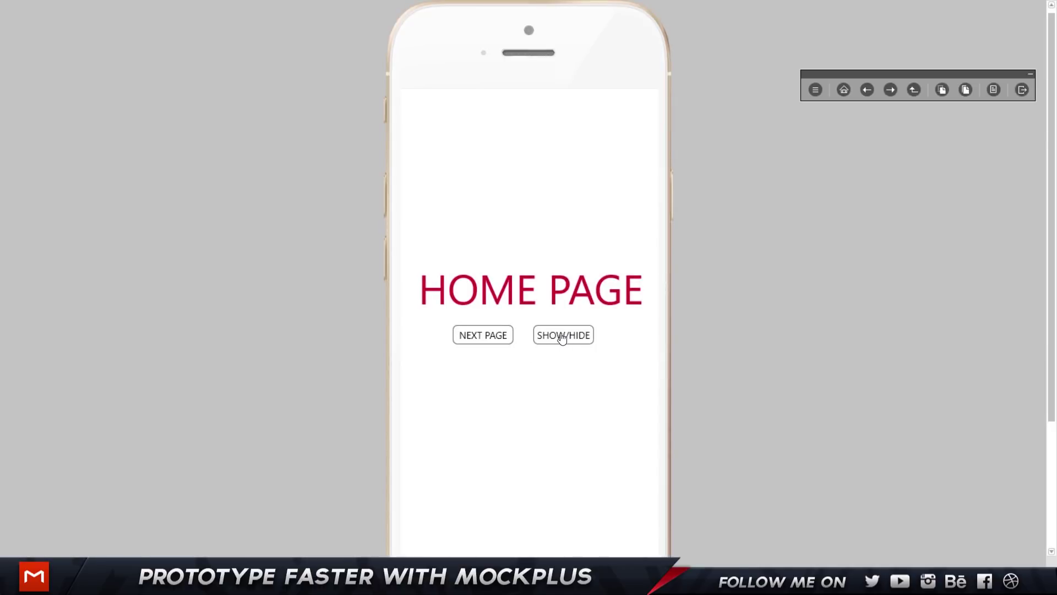
left_click(562, 339)
left_click(561, 338)
left_click(562, 338)
left_click(562, 338)
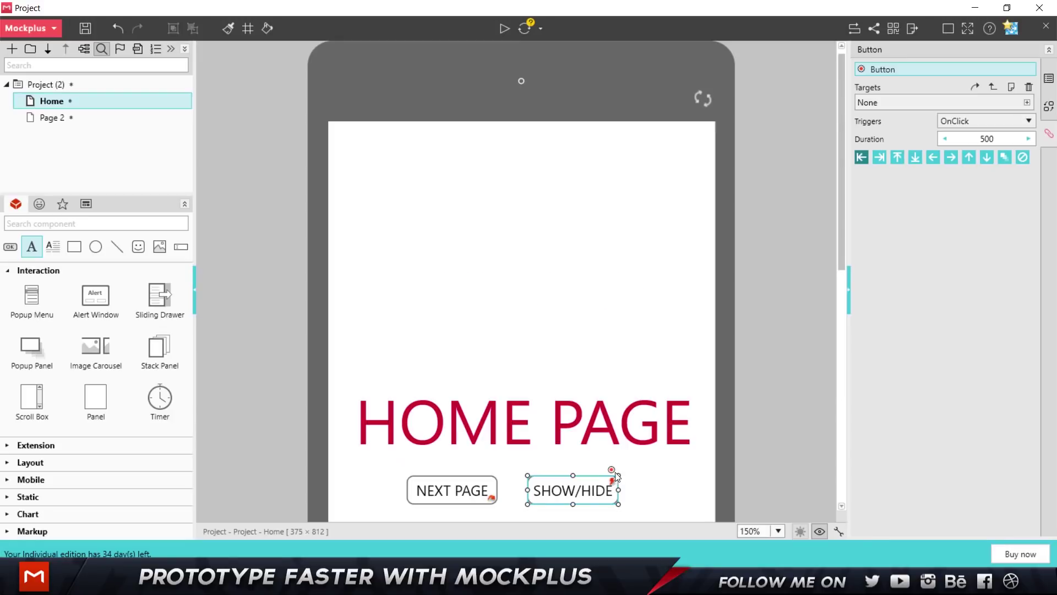
Try to create another interaction link from the SHOW/HIDE button to the HOME PAGE label.
left_click_drag(611, 469, 601, 424)
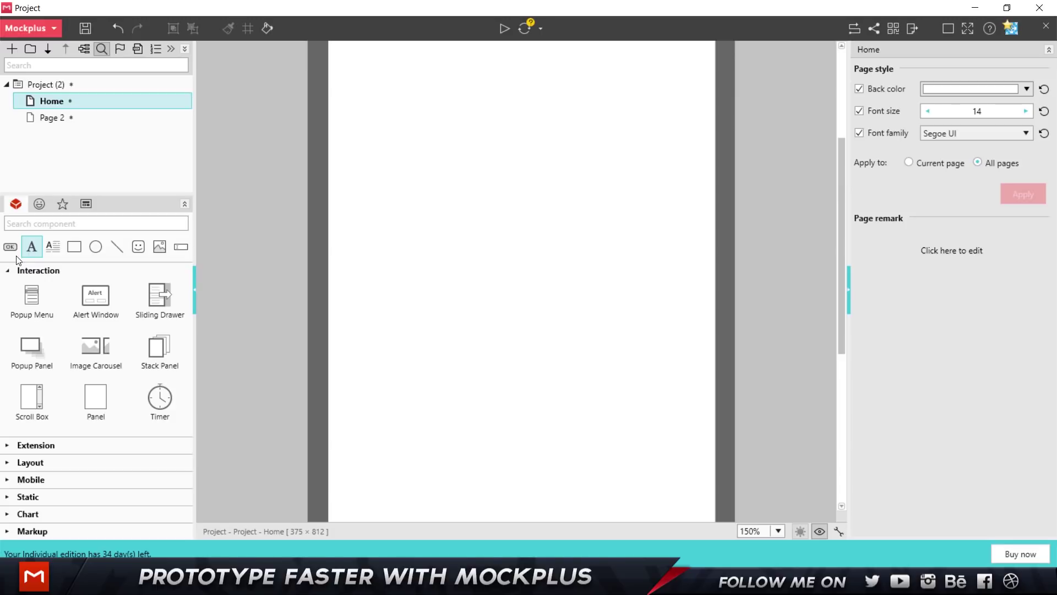
Search the components for "nav" and add the Navigation Bar to the Home page, repeating the insertion once more.
left_click(84, 223)
type("nav")
key("Return")
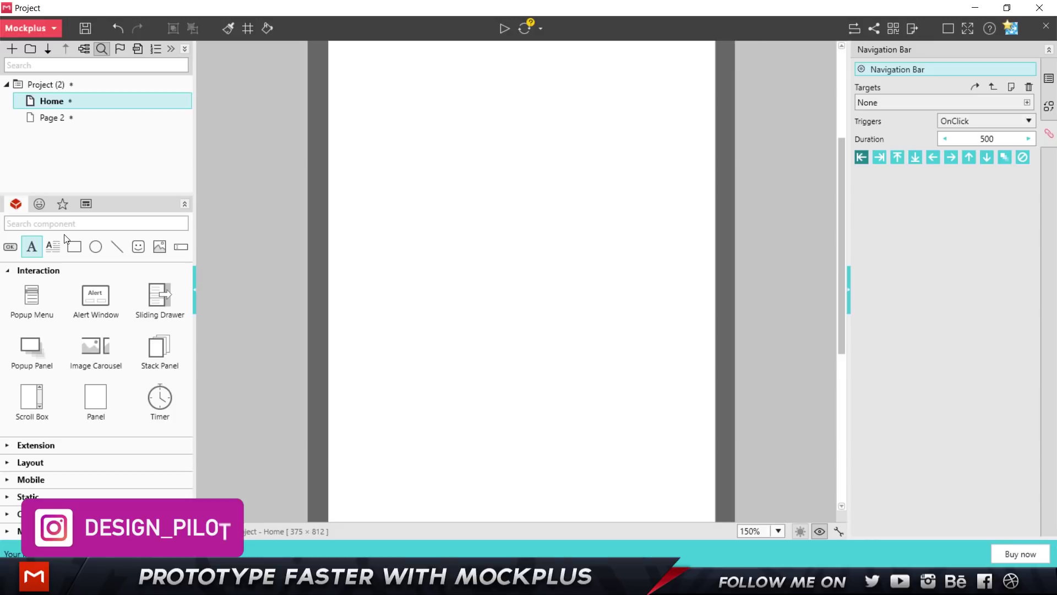
type("nav")
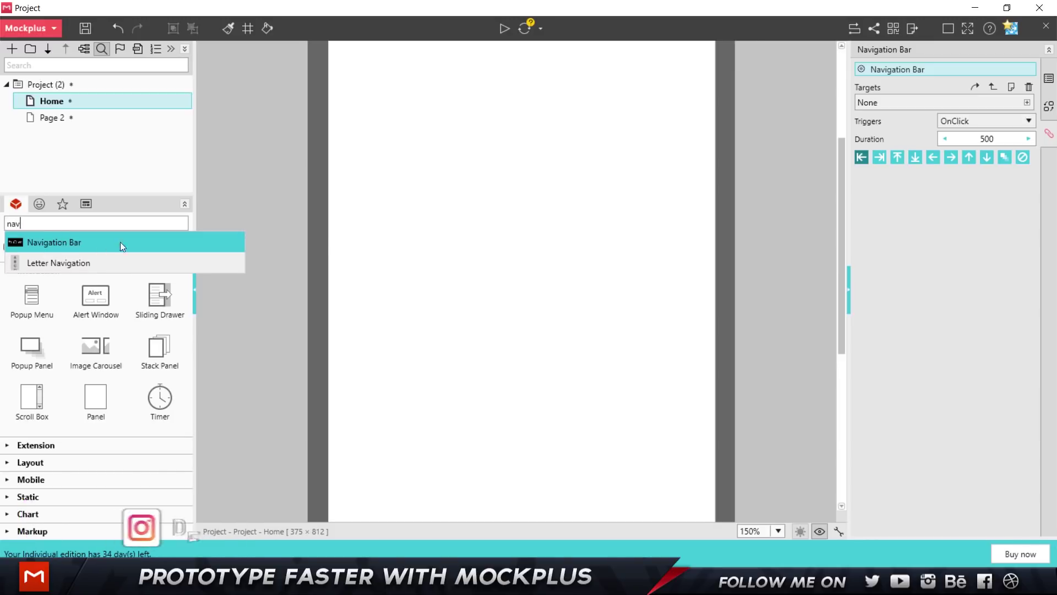
key("Return")
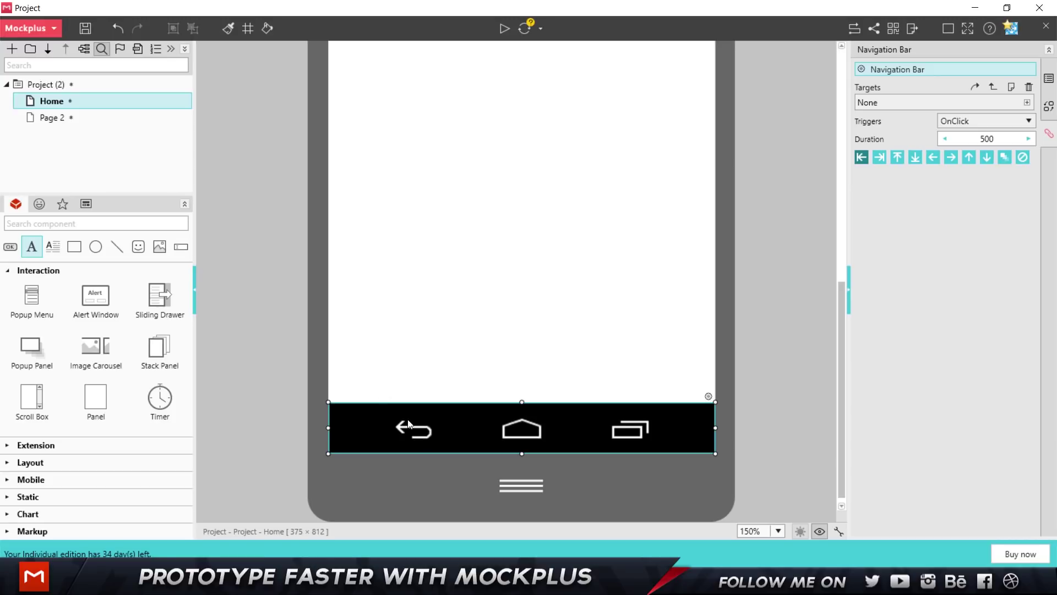
Delete the navigation bars from the Home page.
left_click_drag(408, 424, 413, 347)
key("Delete")
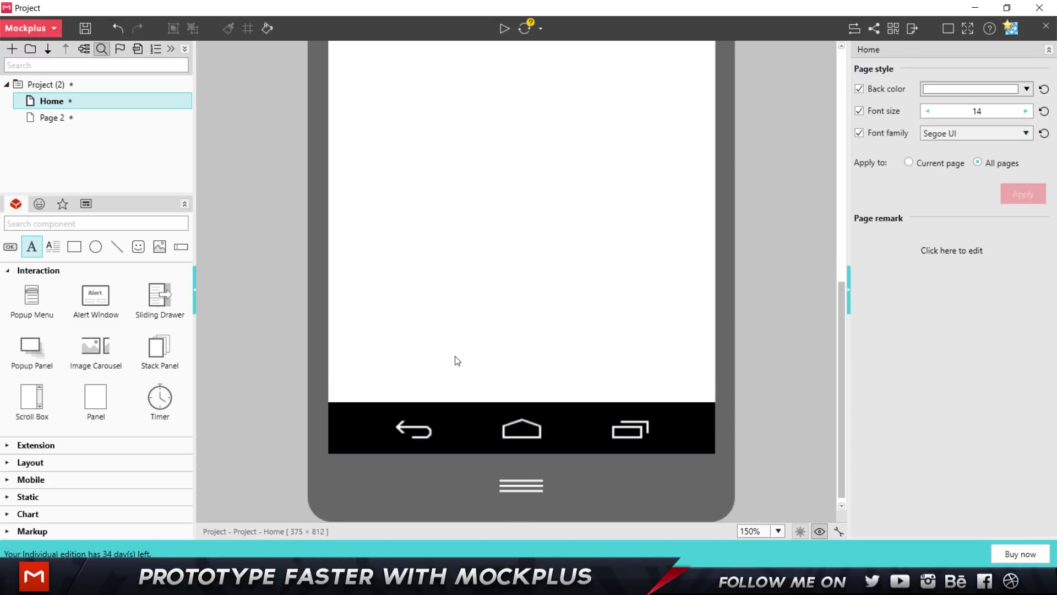
left_click(469, 421)
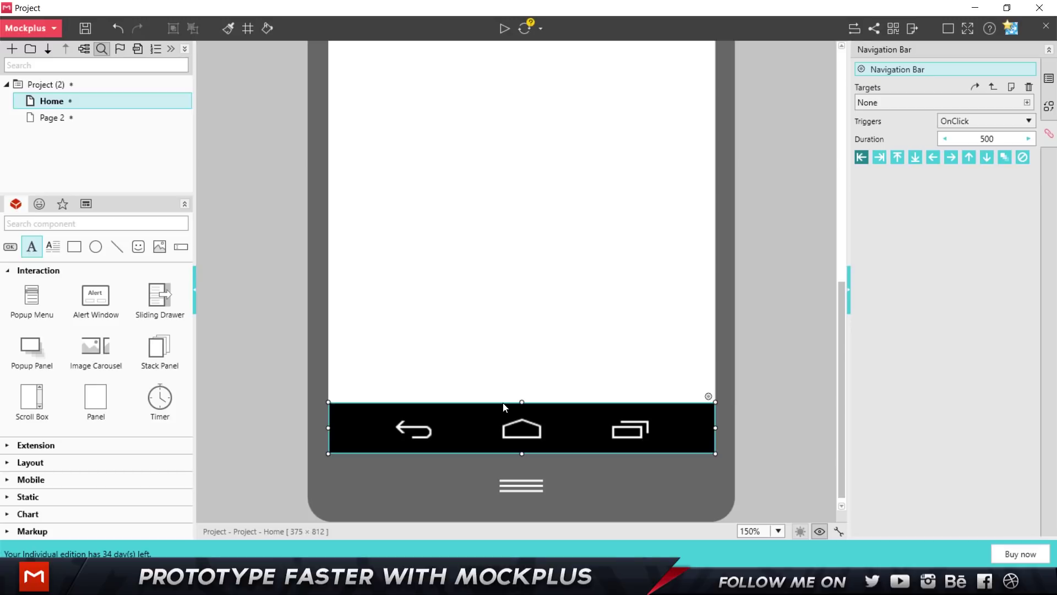
key("Delete")
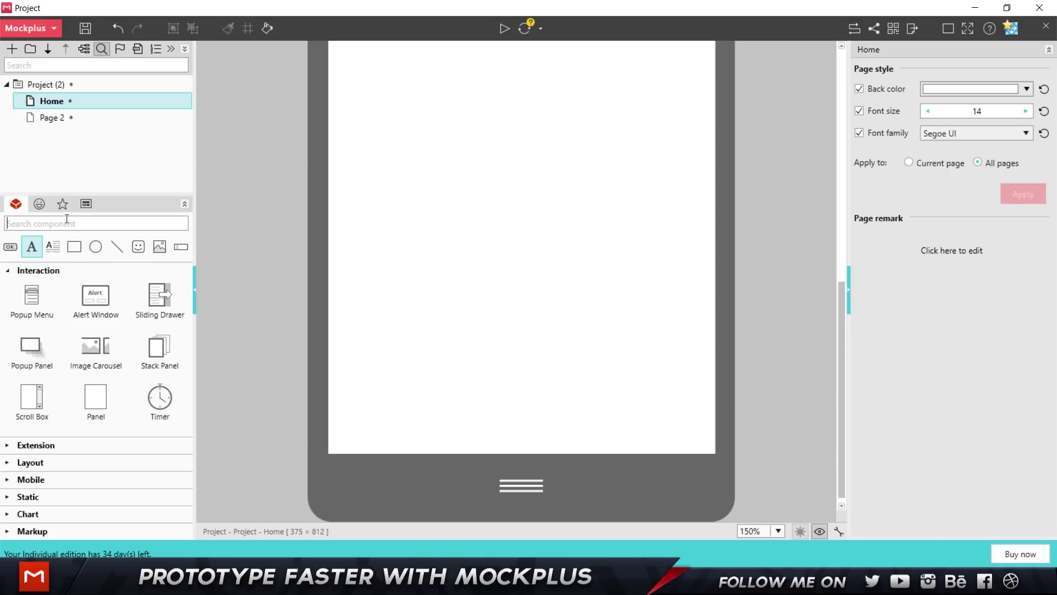
Add a Button component to the Home page through the component search.
type("b")
key("Return")
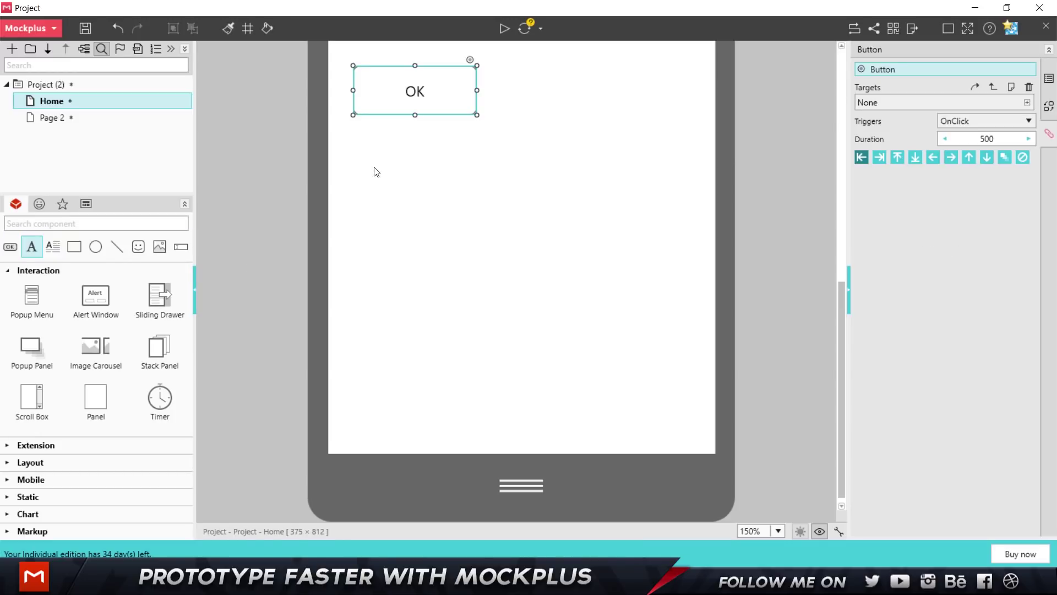
scroll(515, 116, "up", 3)
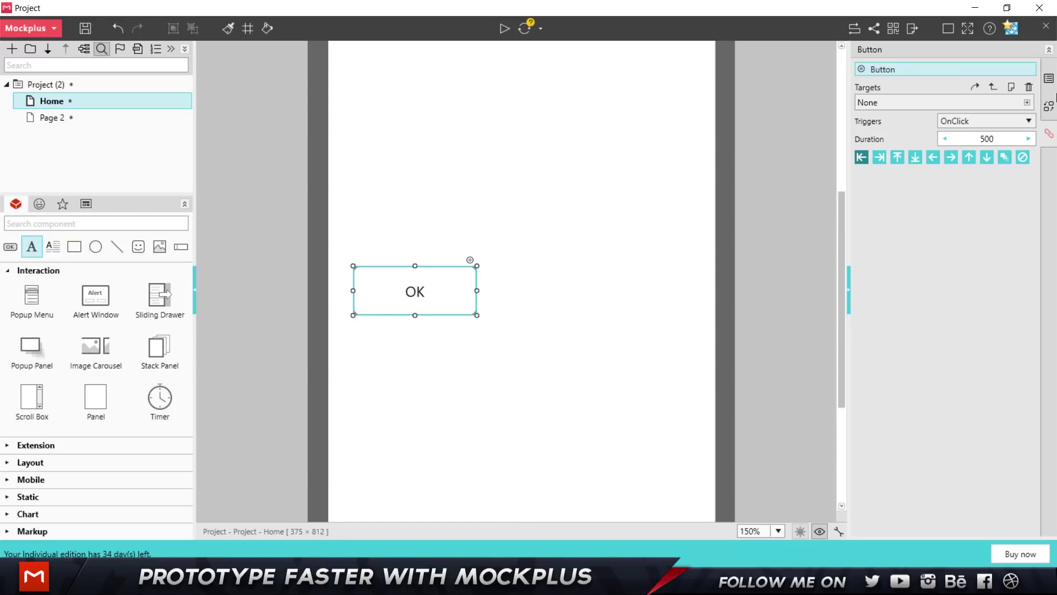
Set the fill color of the OK button to black.
left_click(1049, 78)
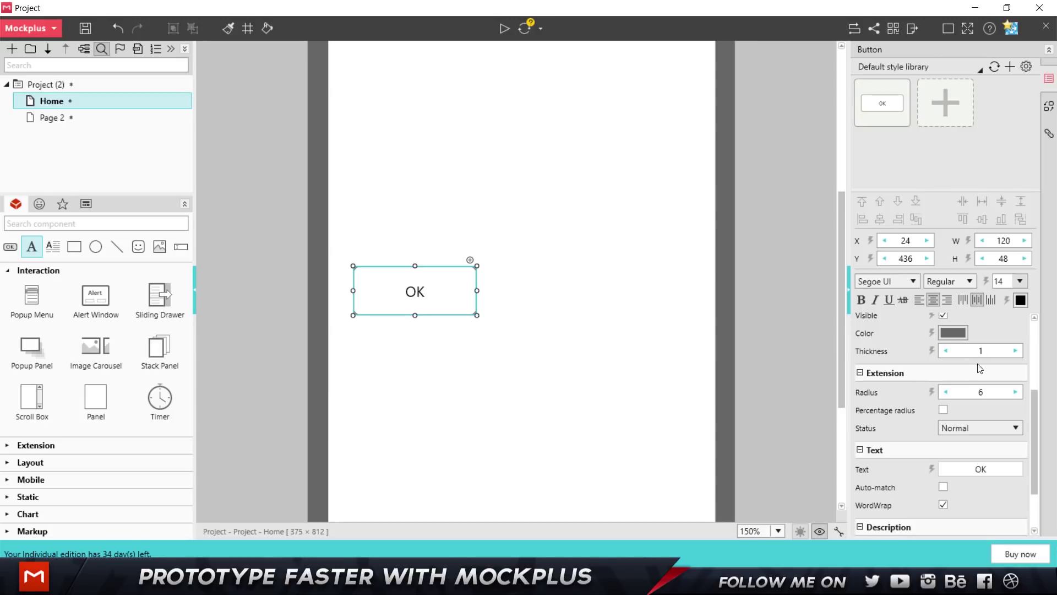
scroll(960, 330, "up", 3)
scroll(950, 385, "down", 3)
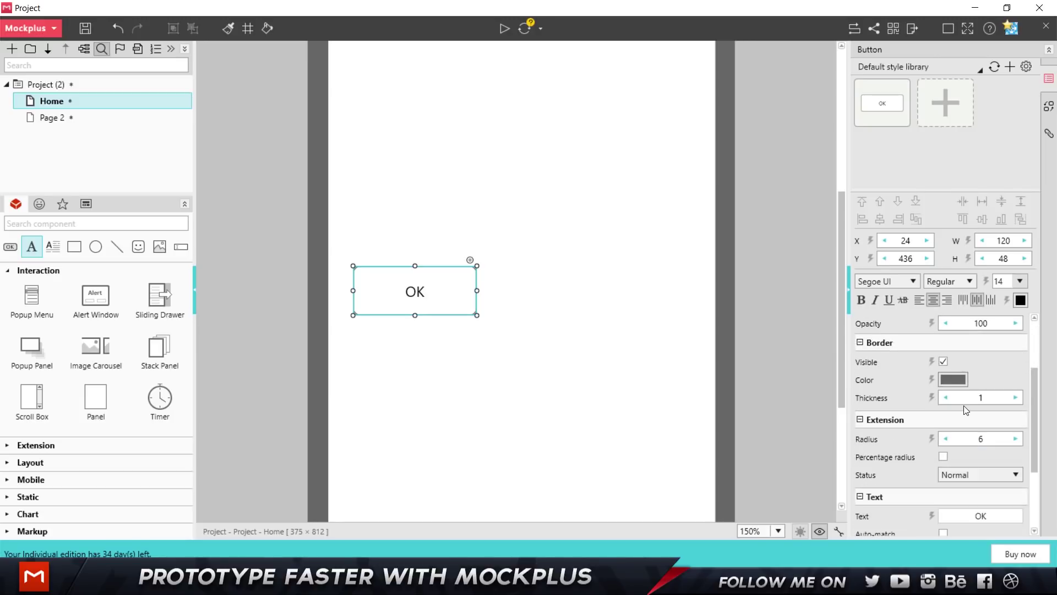
scroll(963, 405, "up", 3)
left_click(953, 395)
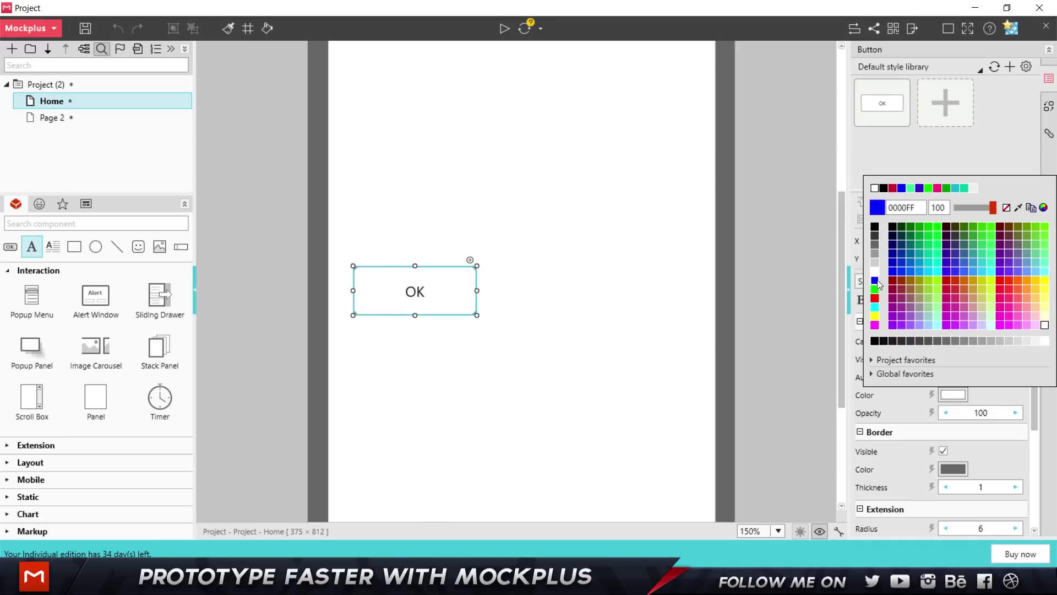
left_click(892, 226)
left_click(491, 303)
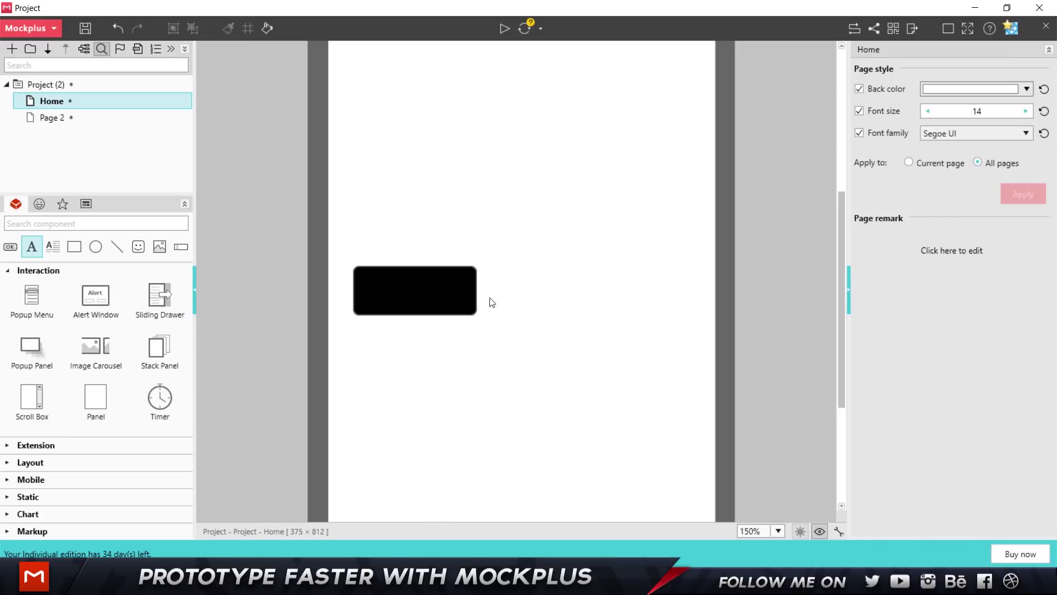
Change the text of the black button to BUTTON.
left_click(414, 296)
double_click(419, 292)
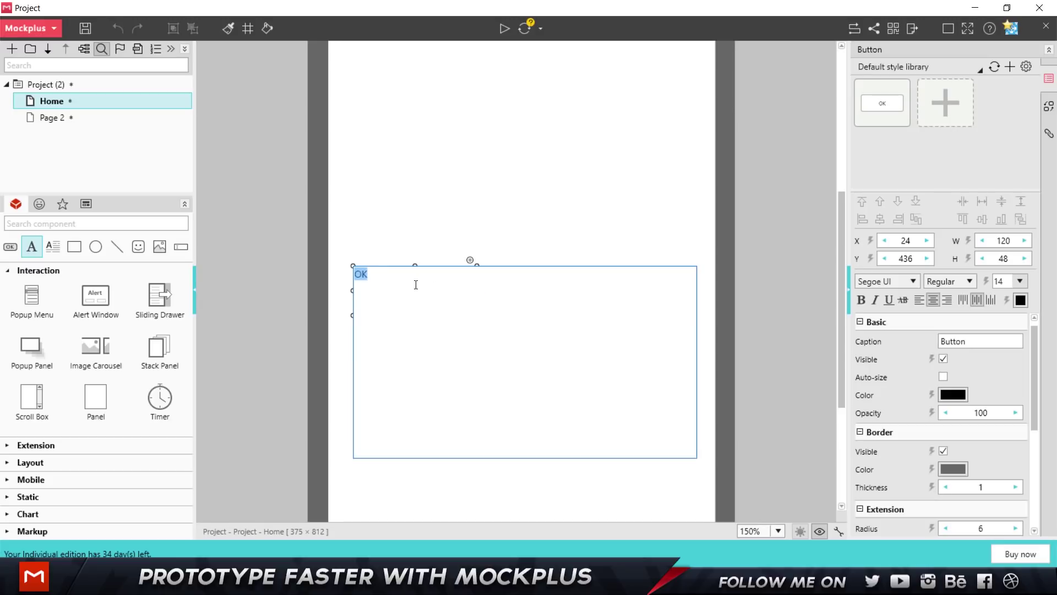
type("BUTTON")
left_click(527, 175)
Set the text color of the black button to pink from the recent colors, and deselect the button.
key("ctrl+a")
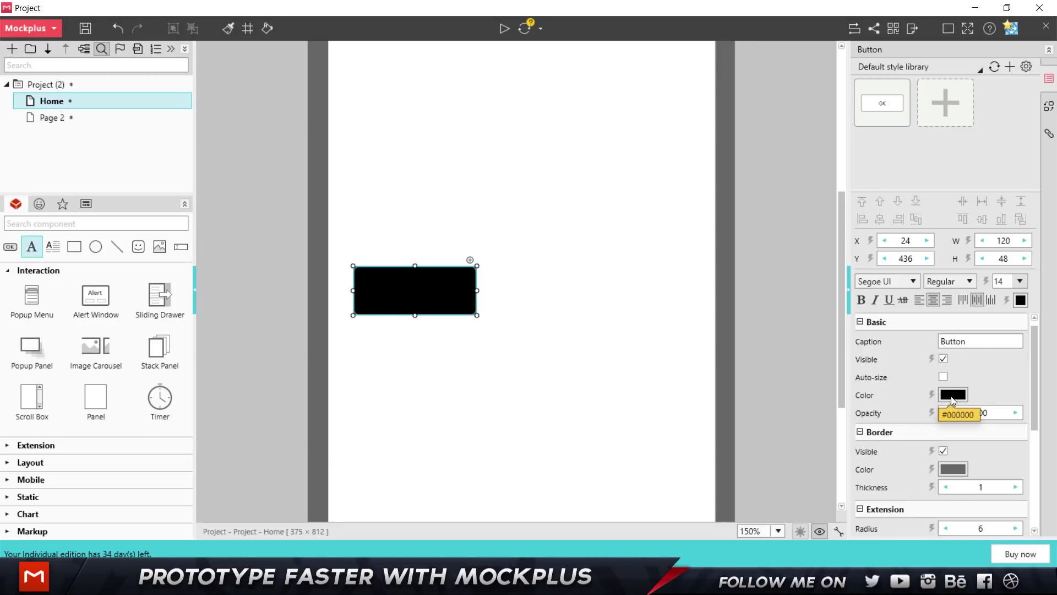
scroll(951, 473, "down", 3)
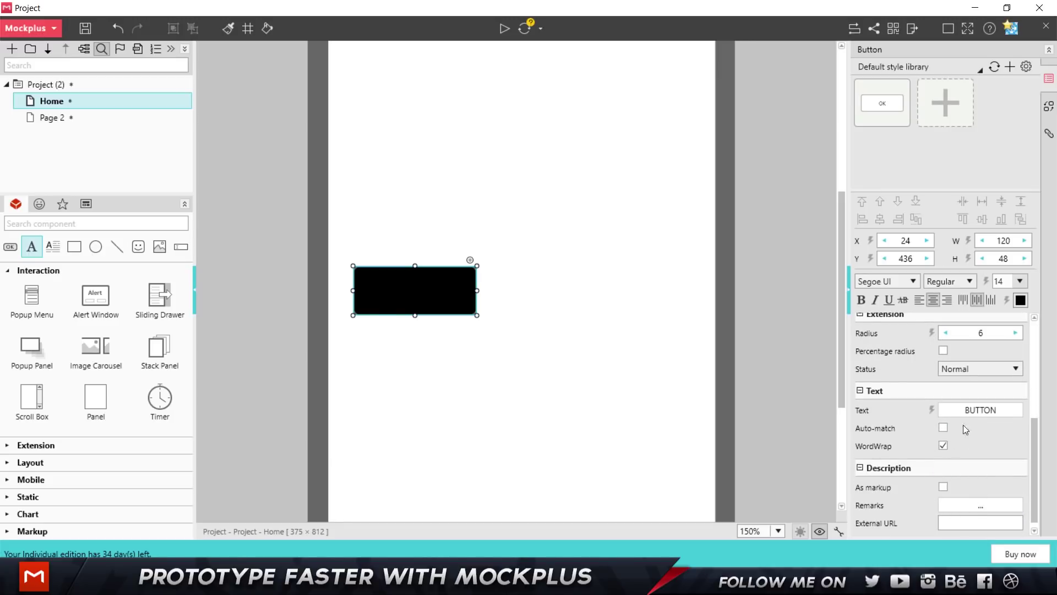
scroll(950, 427, "up", 3)
left_click(1025, 299)
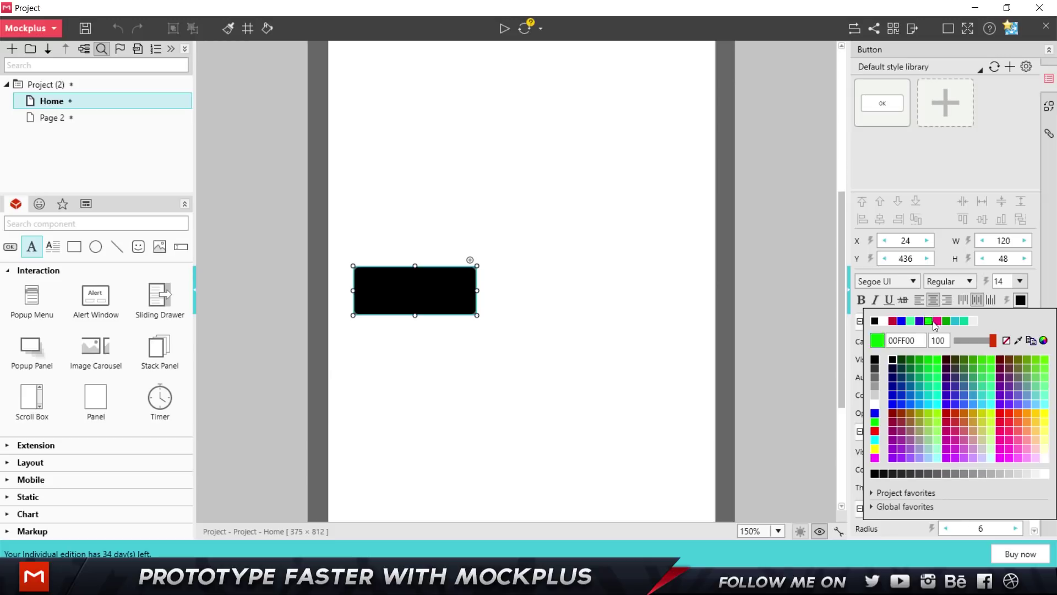
left_click(936, 322)
left_click(574, 341)
left_click(411, 303)
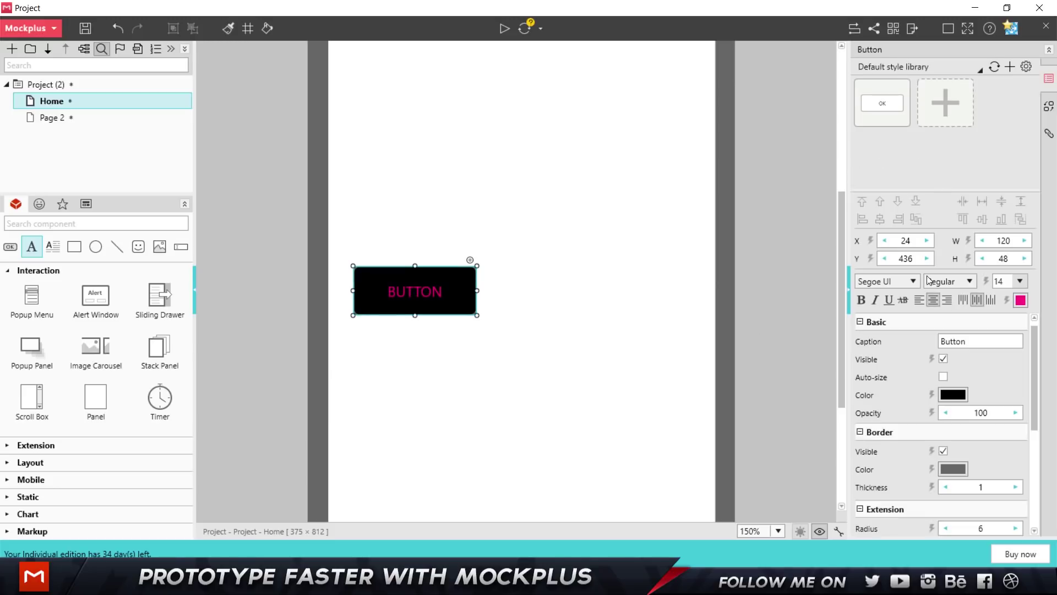
left_click(372, 365)
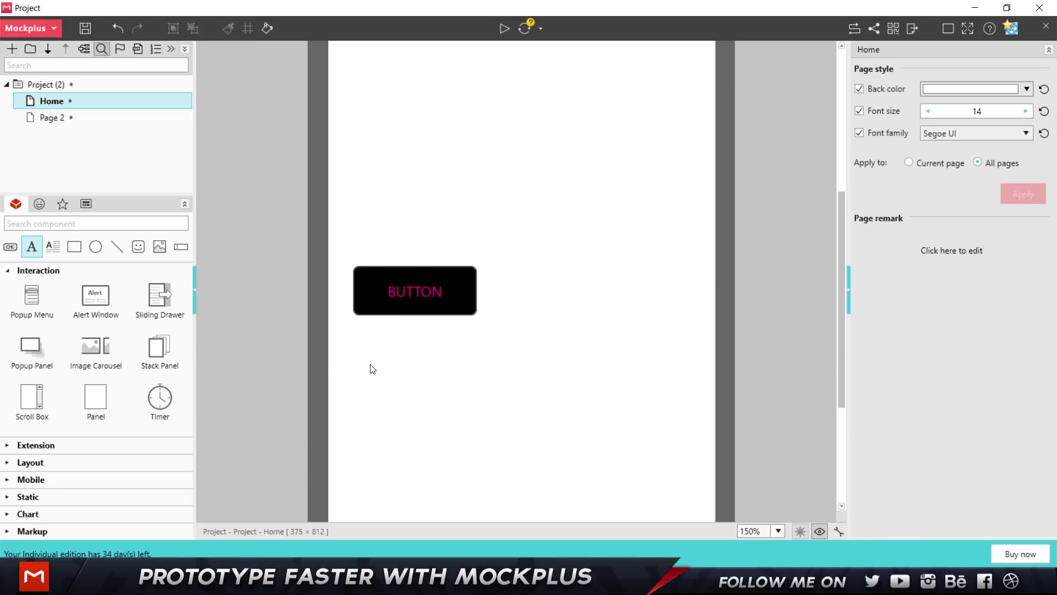
Add the black button to my libraries with the name Black Button in the Components library.
left_click(418, 292)
right_click(418, 292)
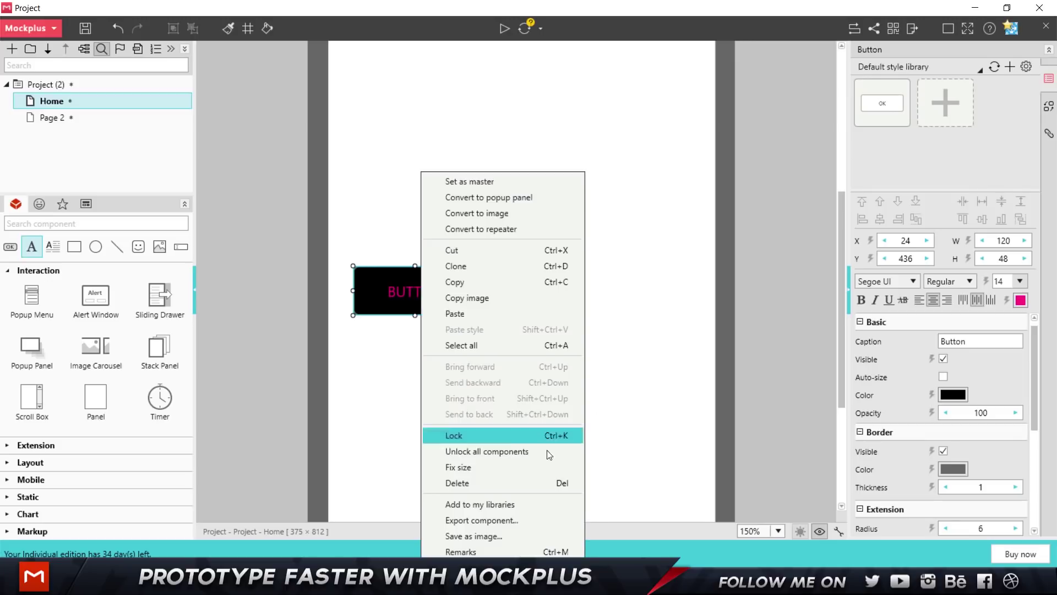
left_click(484, 507)
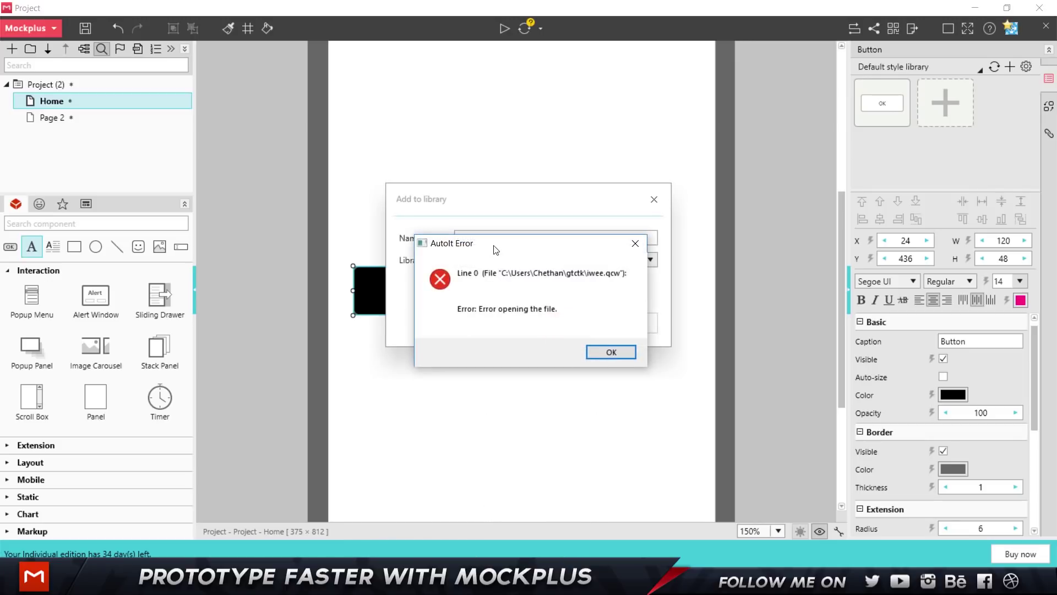
left_click(605, 354)
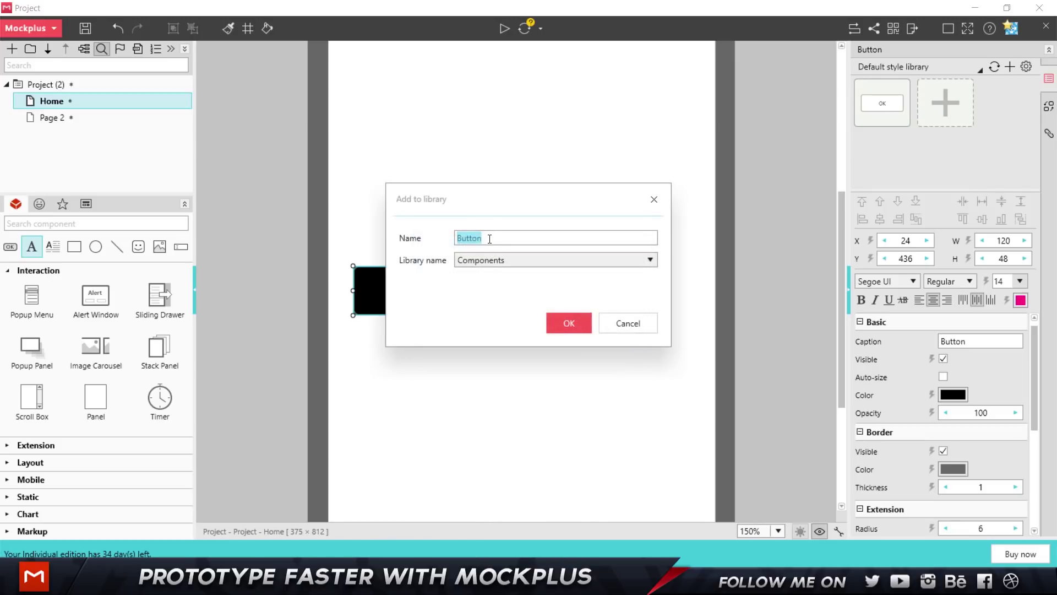
type("Pink")
key("ctrl+a")
type("Black Button")
left_click(508, 257)
left_click(505, 323)
left_click(566, 323)
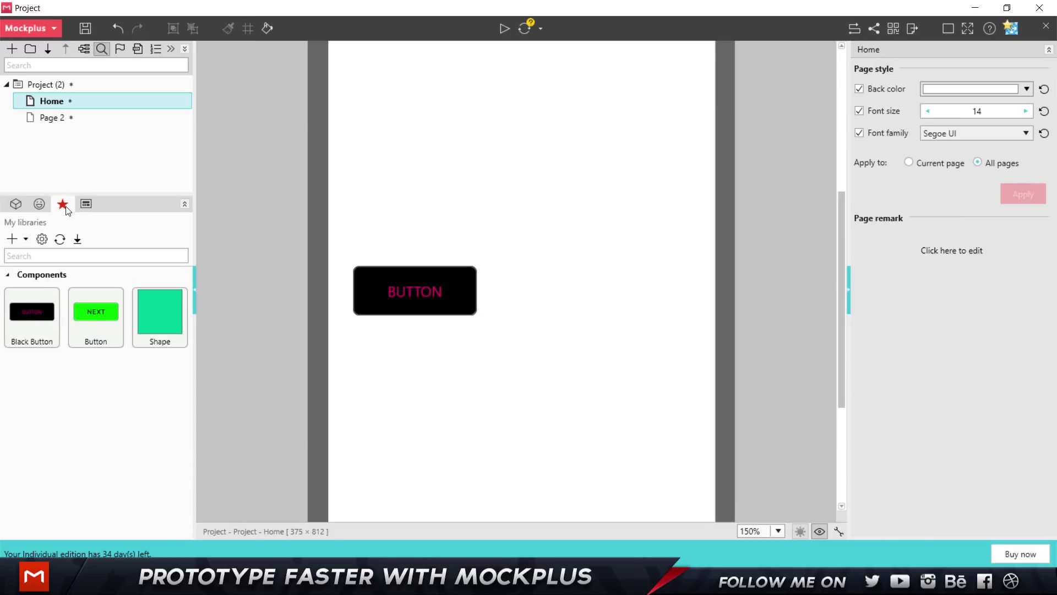
Place a Black Button from my libraries above the original at about X 24, Y 334, and change its text to TEXT.
left_click_drag(41, 319, 494, 178)
double_click(494, 180)
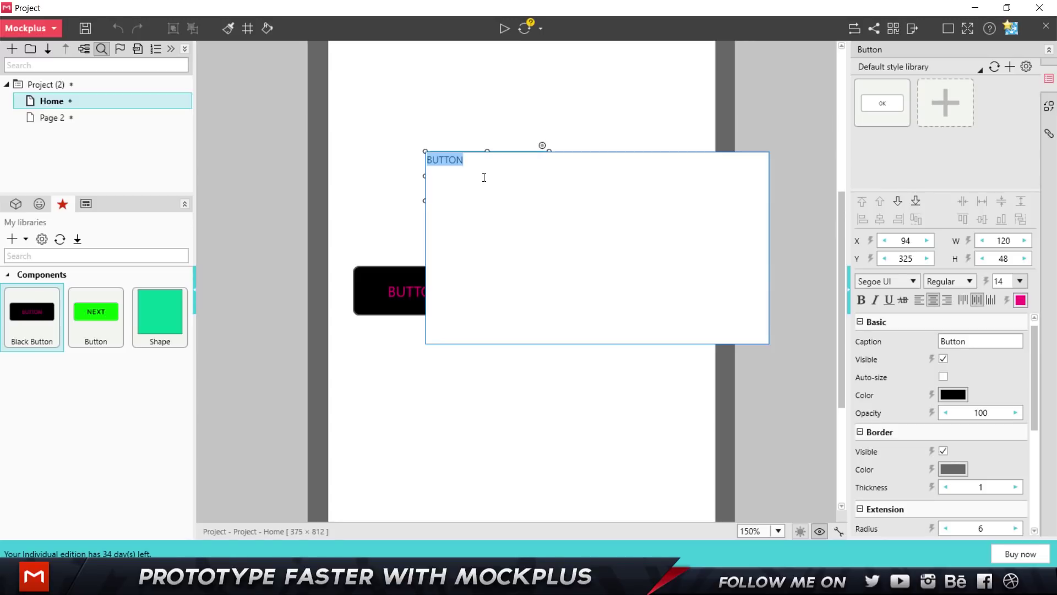
type("TEXT")
left_click(507, 135)
left_click_drag(507, 178, 437, 188)
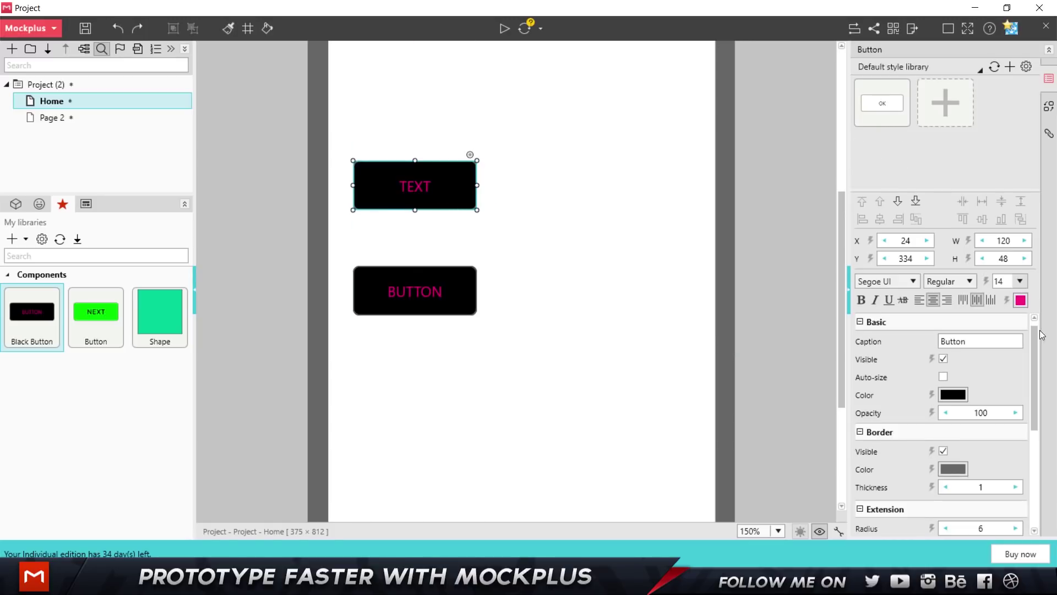
Set the text color of the TEXT button to green 00FF00 from the recent colors.
left_click(1020, 300)
left_click(884, 323)
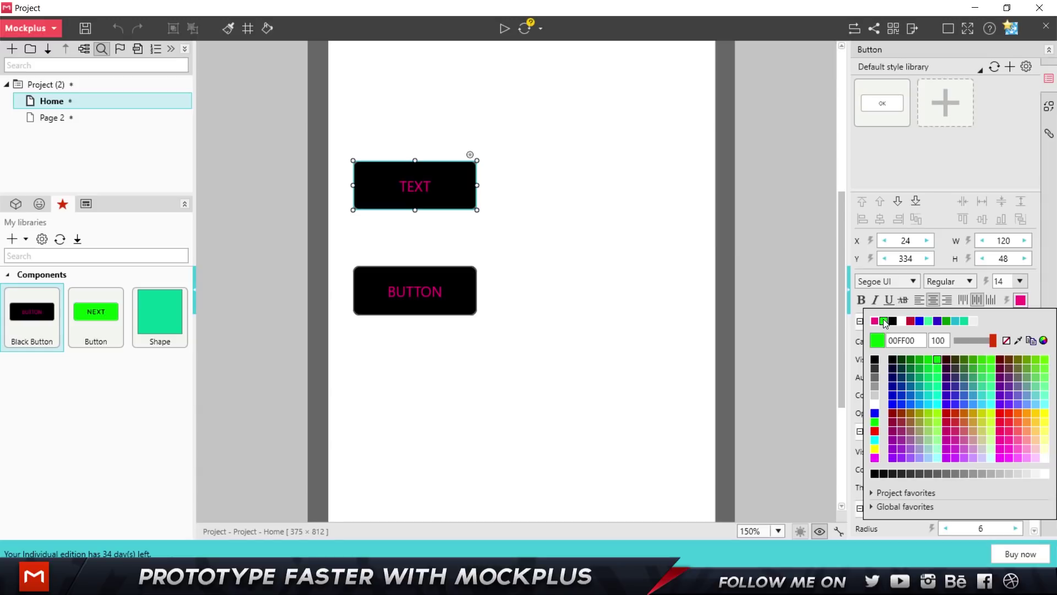
left_click(694, 238)
Resize the TEXT button to about 132 px wide, keeping its left edge in place.
left_click(431, 196)
left_click_drag(477, 185, 566, 185)
left_click(573, 279)
left_click(486, 187)
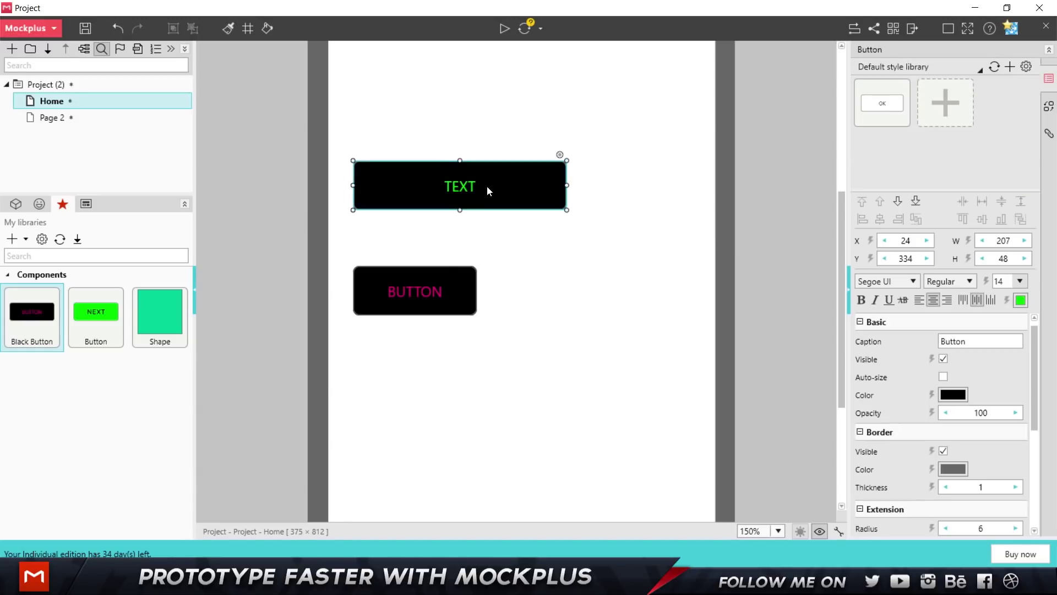
left_click_drag(566, 185, 489, 185)
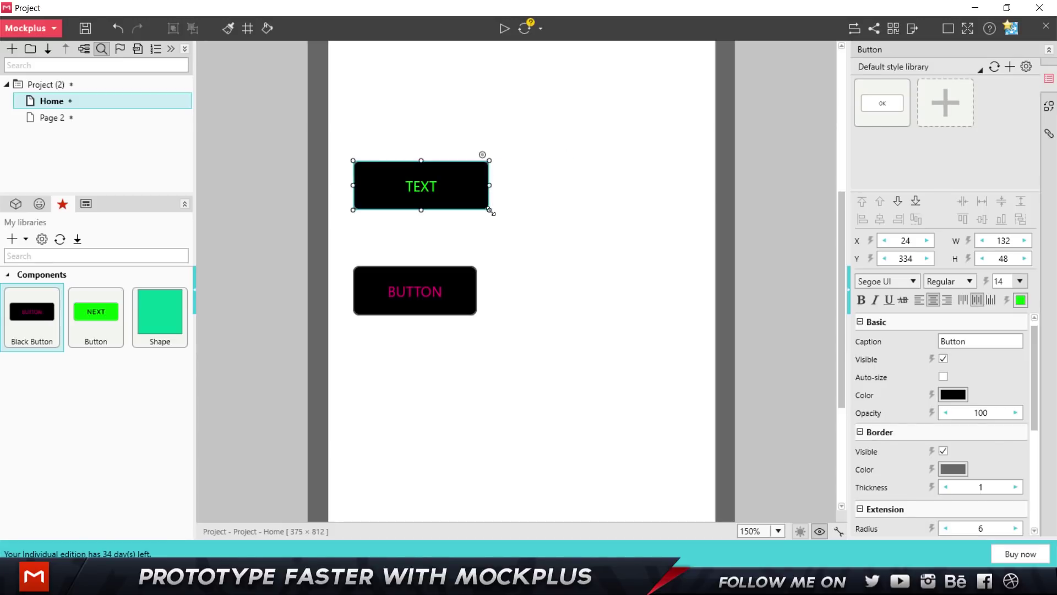
key("Escape")
Set the fill color of the TEXT button to dark red and deselect it.
left_click(463, 177)
left_click(953, 395)
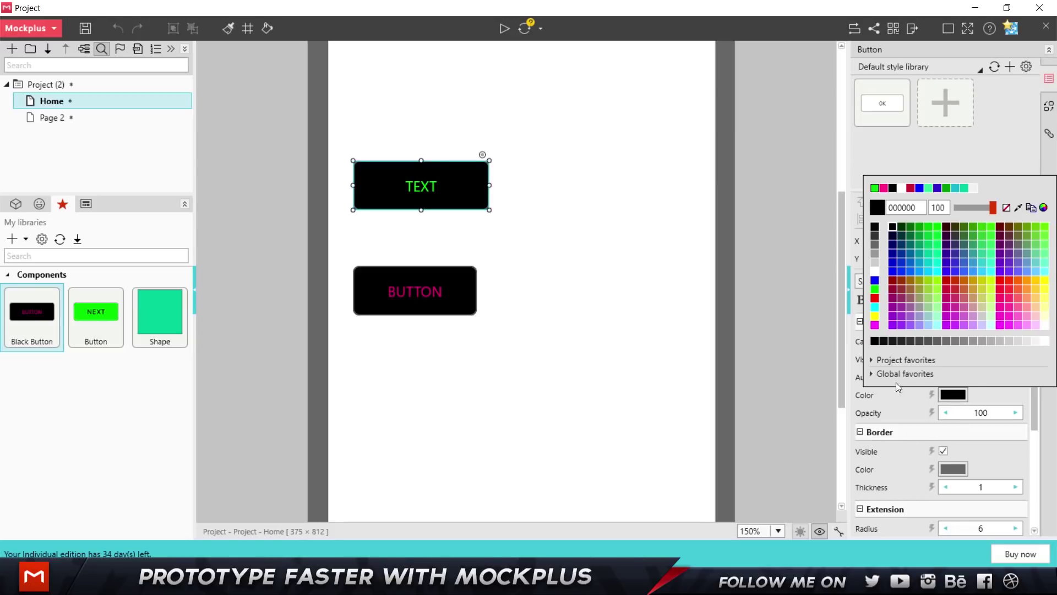
left_click(950, 280)
left_click(737, 288)
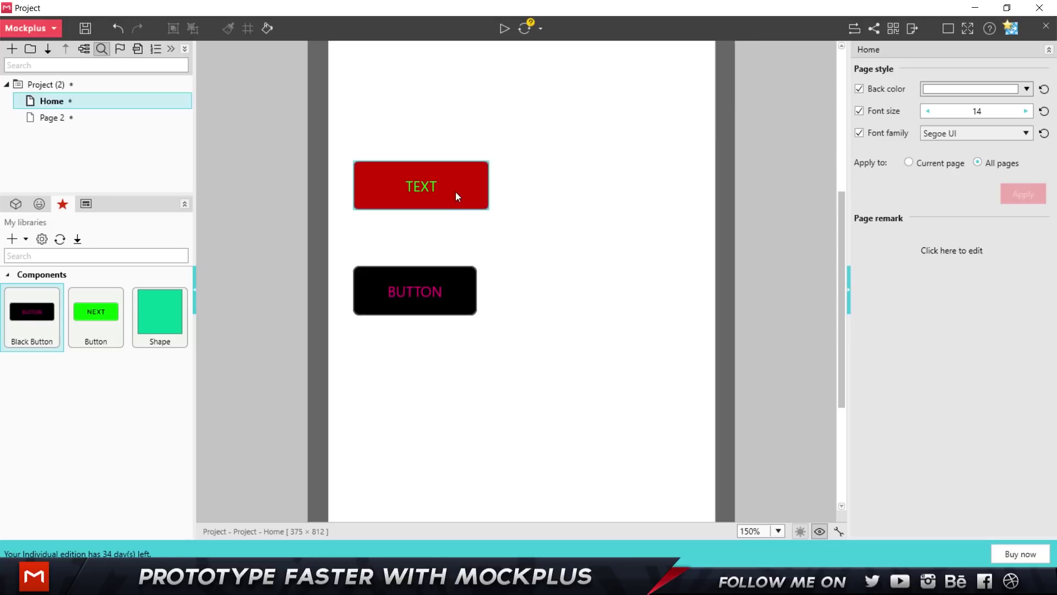
Move the TEXT button to about X 135, Y 349 and save its style to the default style library.
left_click_drag(459, 188, 574, 204)
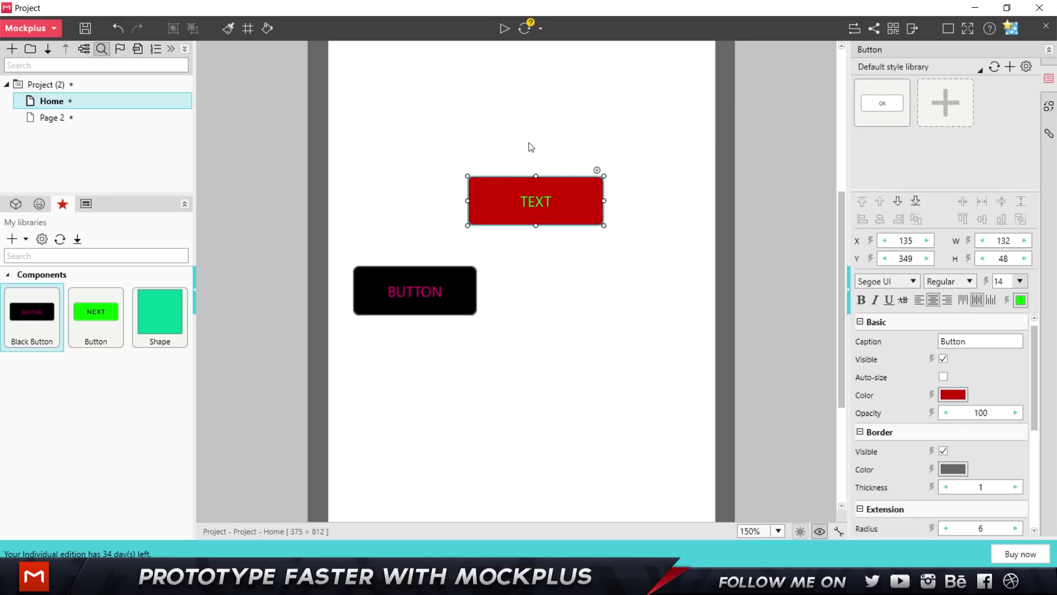
key("ctrl+z")
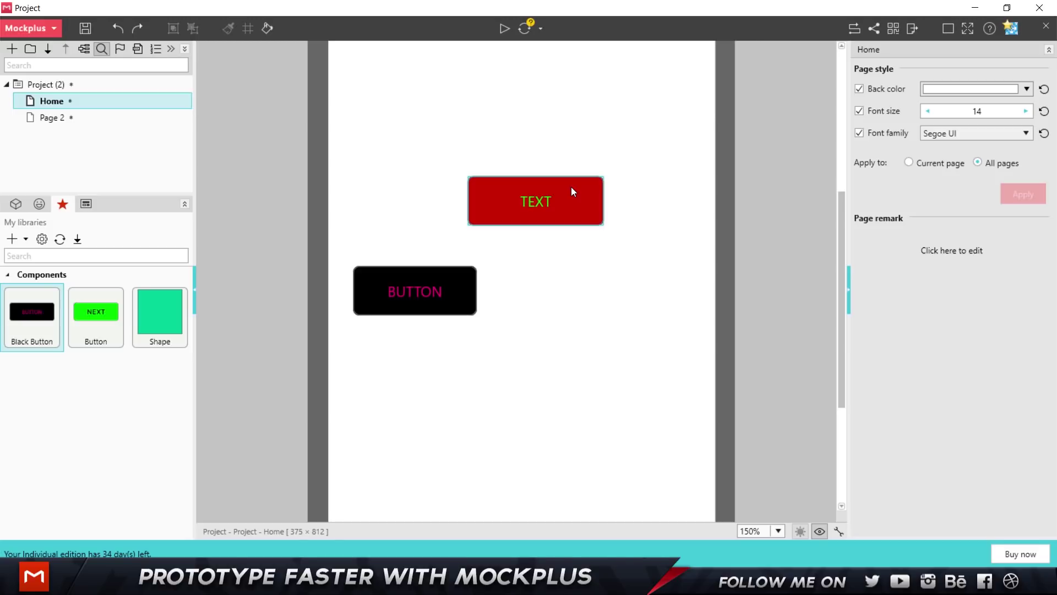
left_click(514, 200)
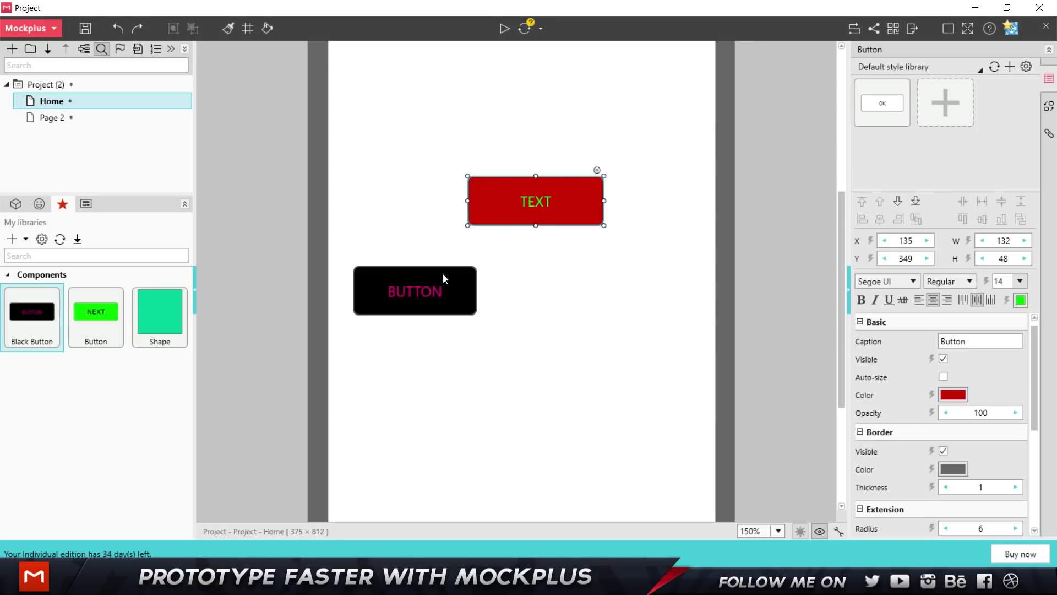
left_click(938, 93)
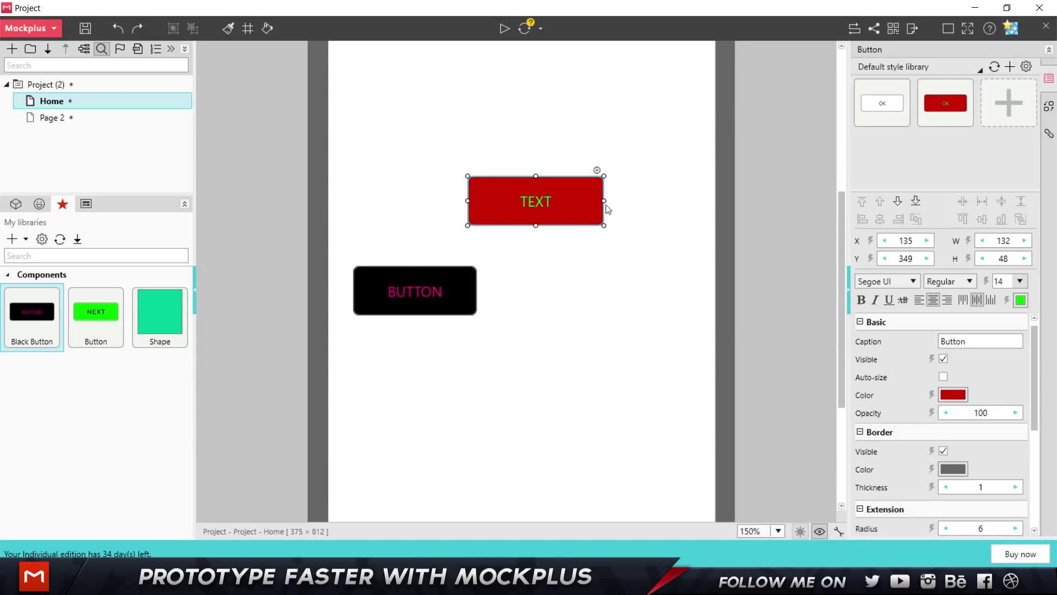
Apply the saved red style to the BUTTON button, and undo both that styling and the TEXT button's move.
left_click(423, 281)
left_click(946, 103)
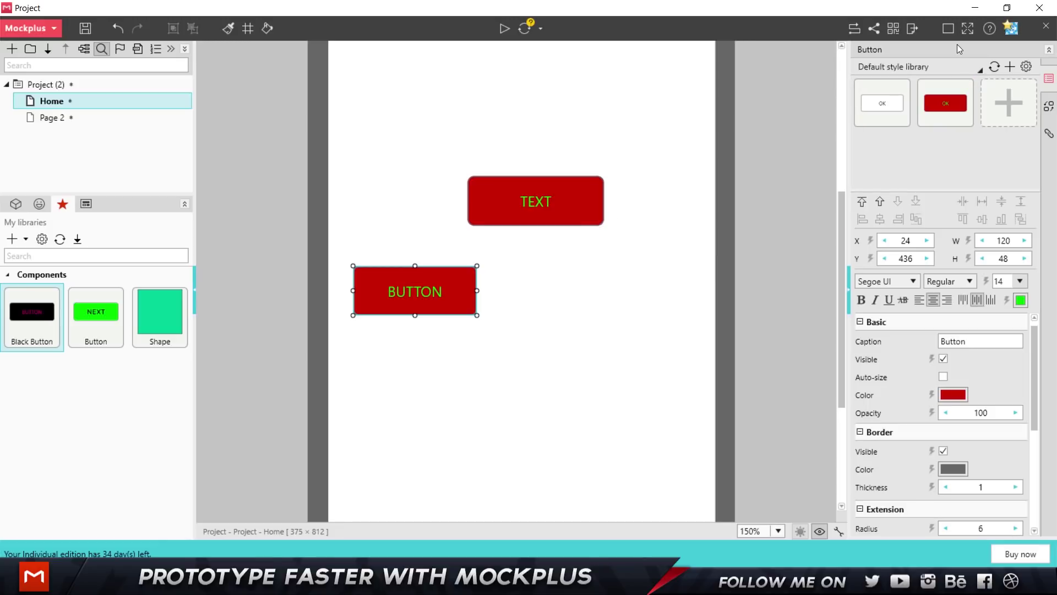
key("ctrl+z")
key("ctrl+z")
left_click(628, 263)
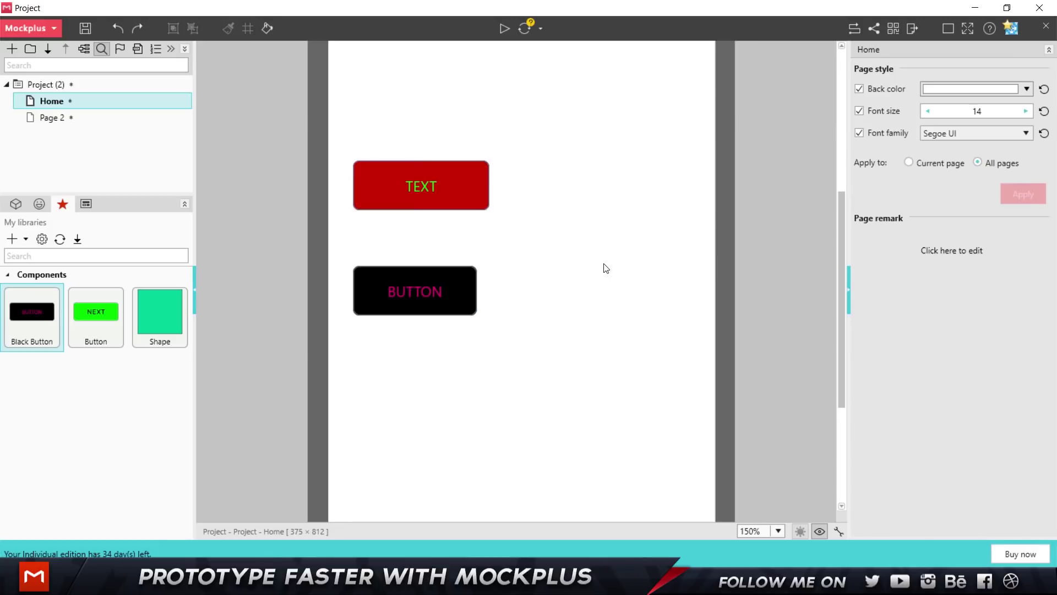
Move the TEXT button to about X 106, Y 341 and copy its formatting to the BUTTON button with the format painter.
left_click_drag(436, 191, 521, 198)
left_click(526, 257)
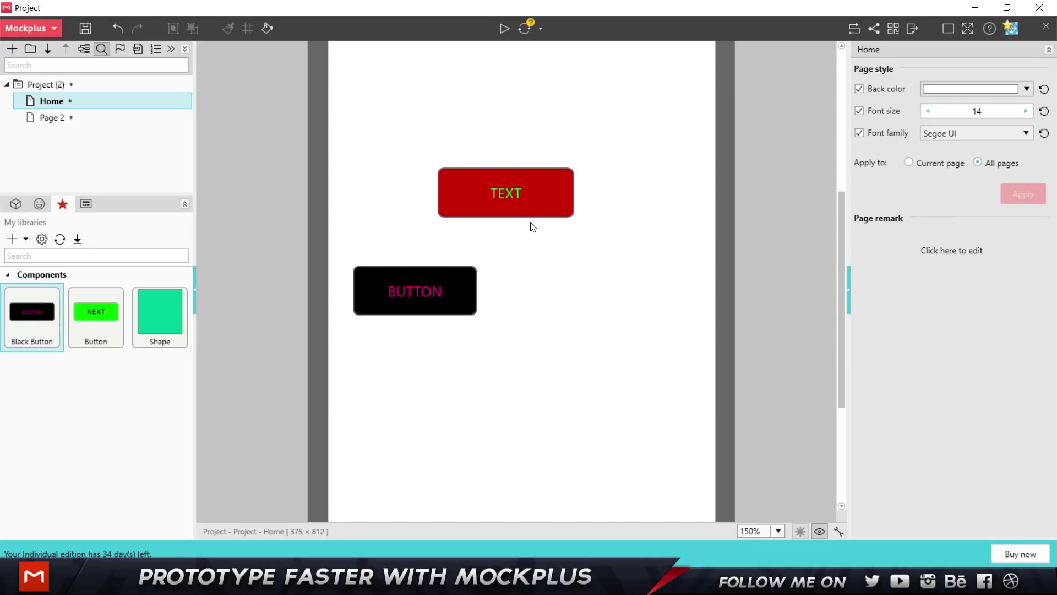
left_click(519, 212)
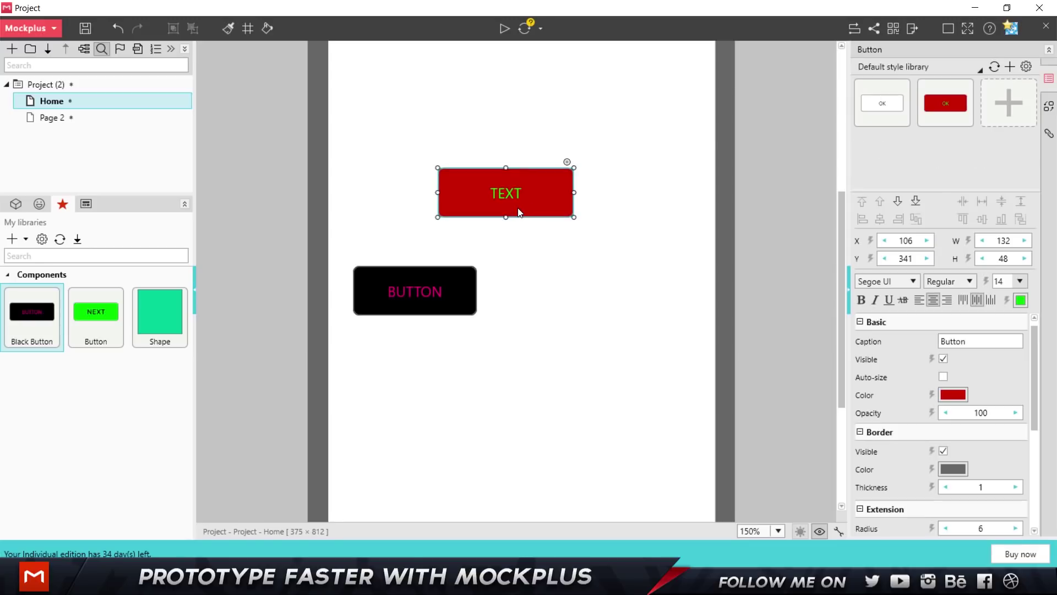
left_click(230, 30)
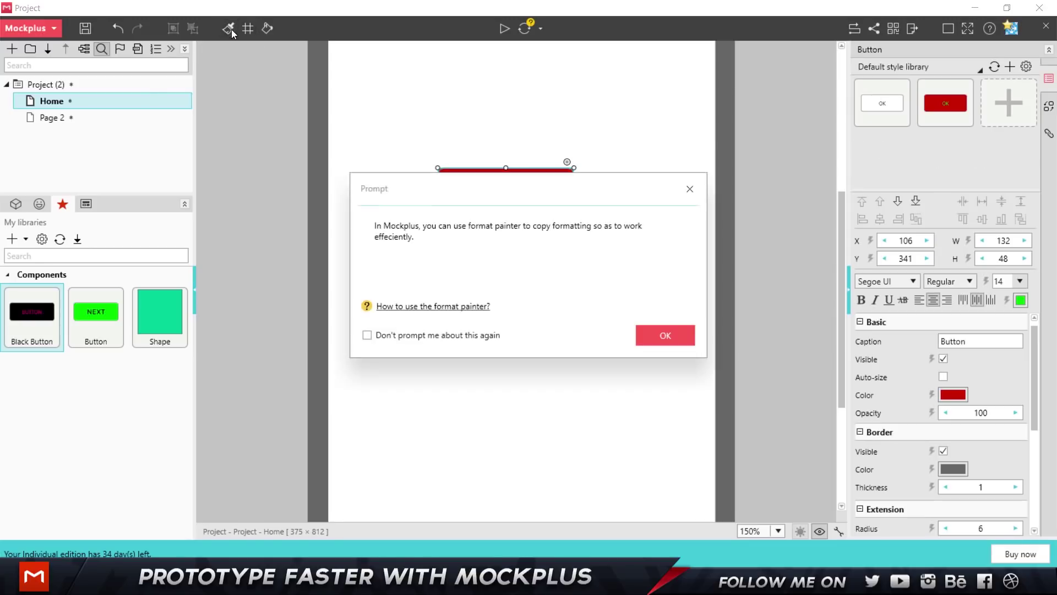
left_click(679, 336)
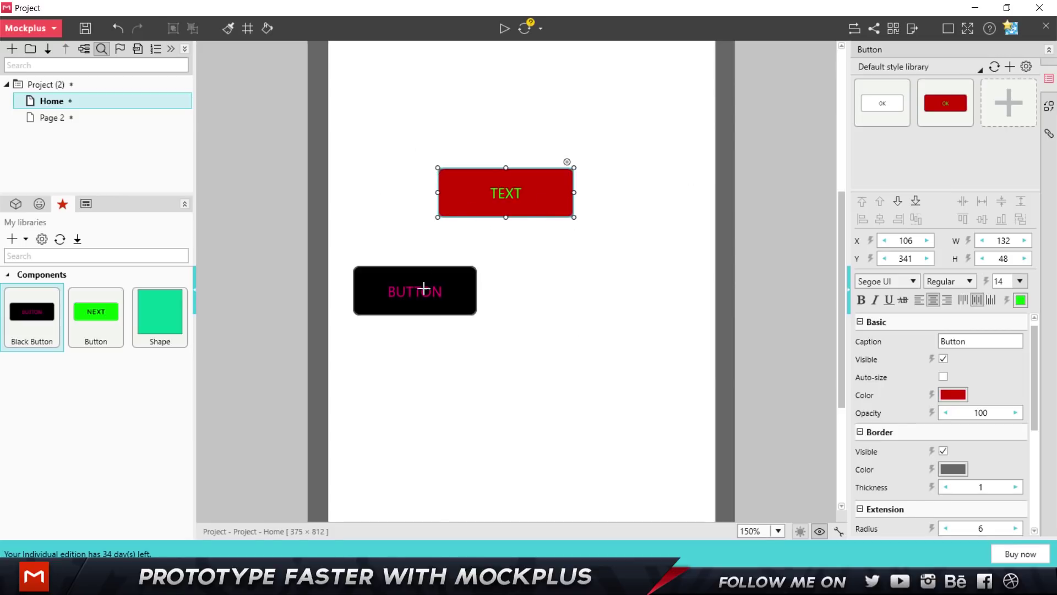
left_click(423, 289)
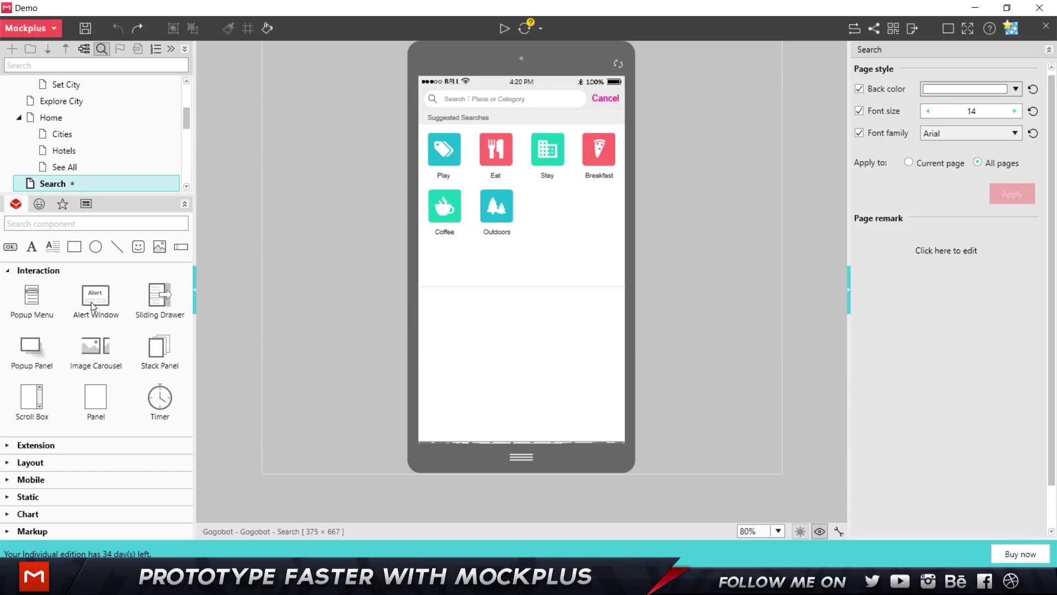
Add a Text Area to the Search page of the Demo project and widen it to about 380 px.
left_click(52, 246)
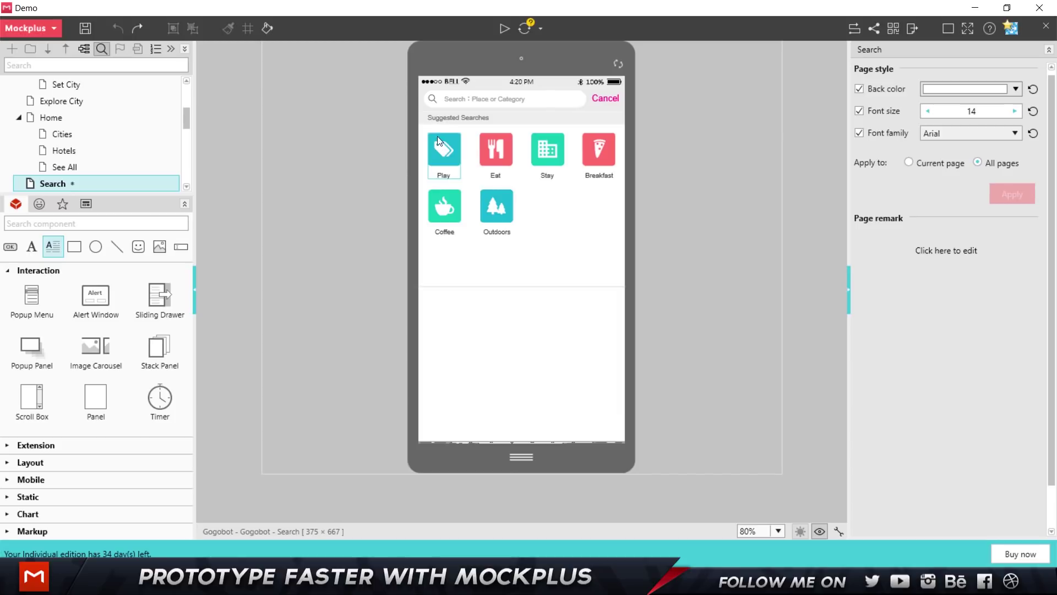
left_click(440, 205)
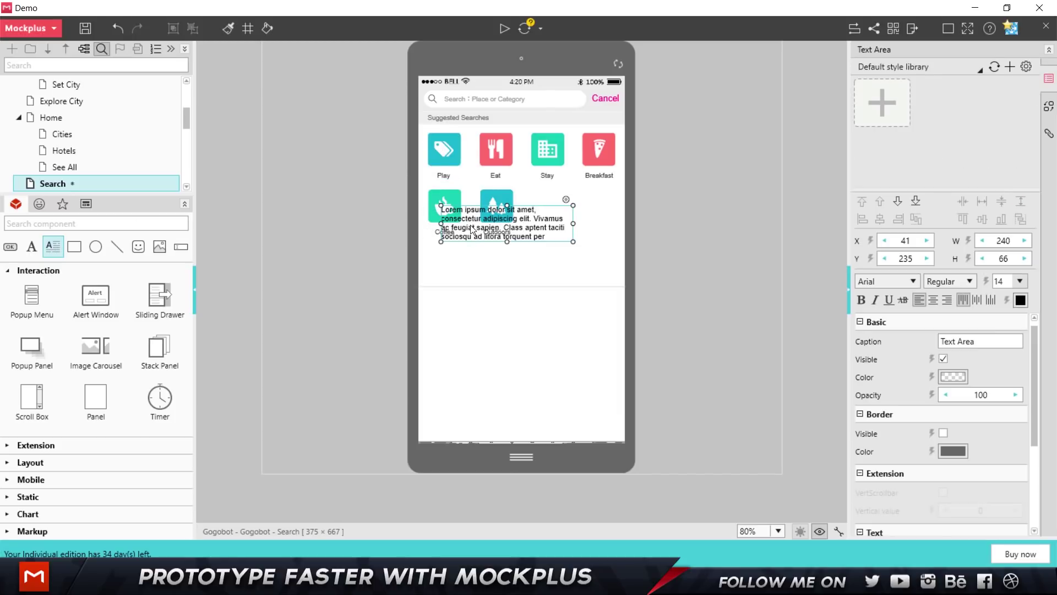
left_click_drag(445, 167, 445, 168)
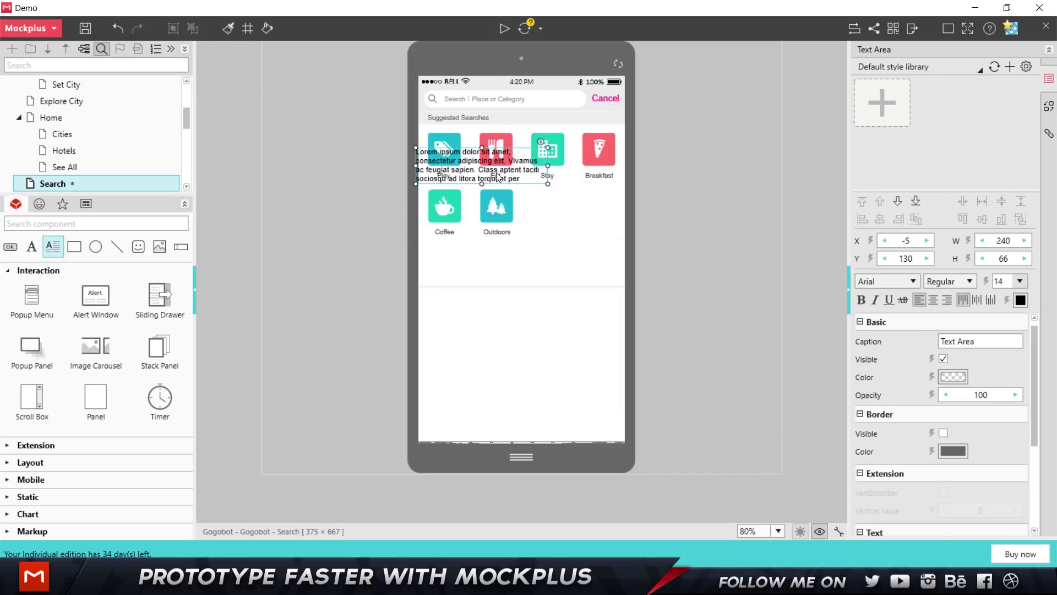
left_click_drag(548, 166, 625, 165)
Remove the Keyboard component at the bottom of the phone page and move the text area below the category icons to about Y 333.
left_click(490, 442)
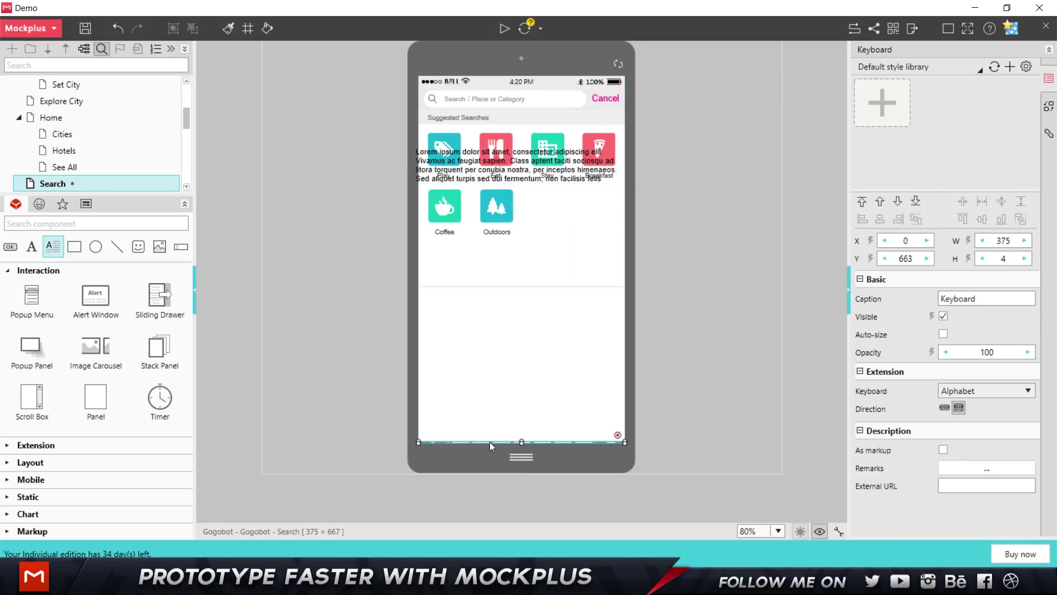
key("Escape")
left_click_drag(455, 170, 460, 284)
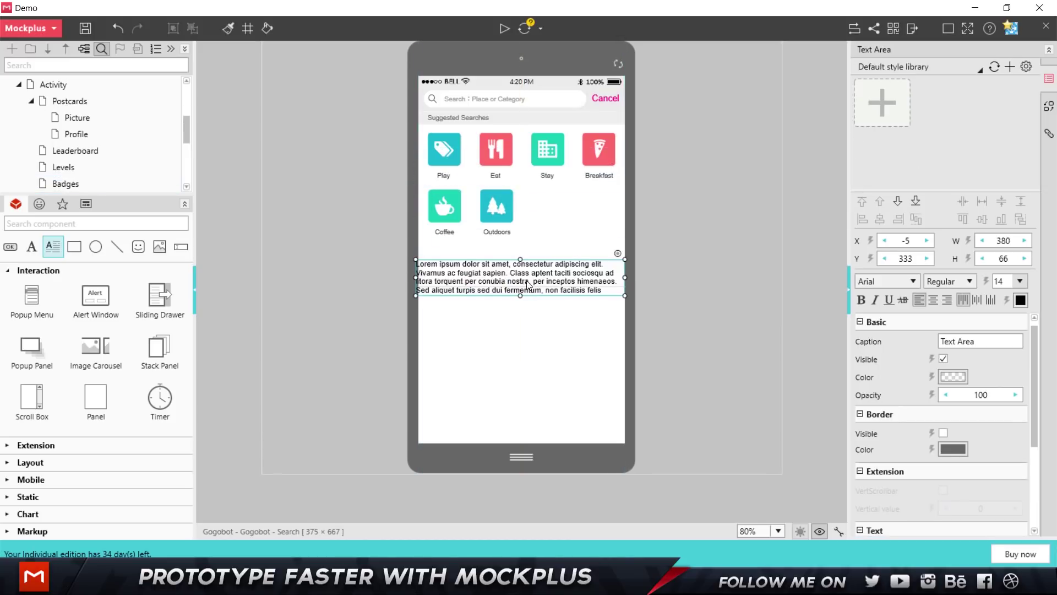
Stretch the text area to about 462 px high and lengthen its text by pasting the lorem ipsum text three more times.
left_click_drag(521, 296, 521, 513)
double_click(472, 336)
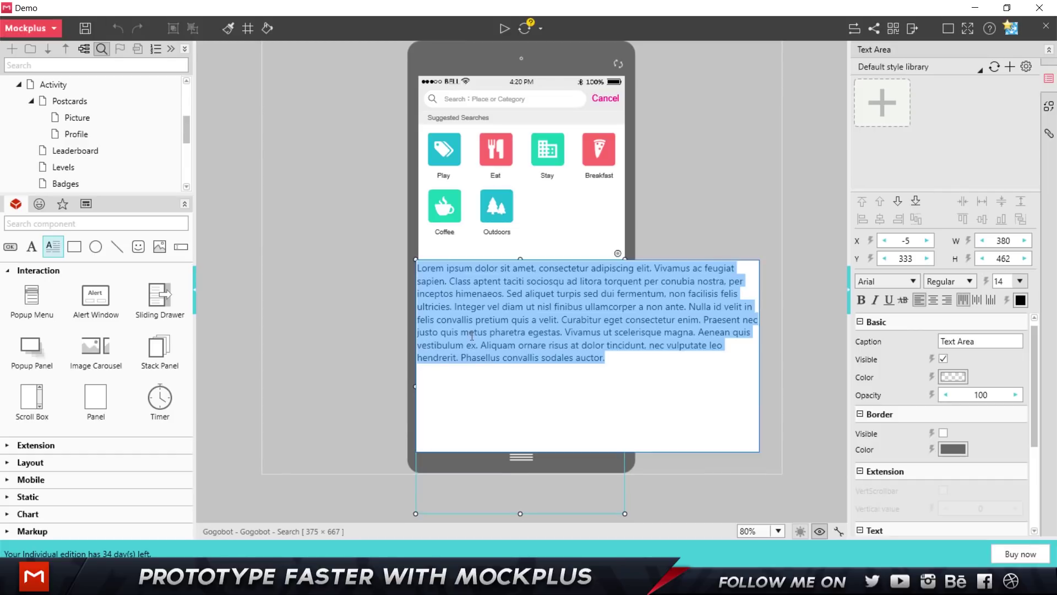
left_click(621, 362)
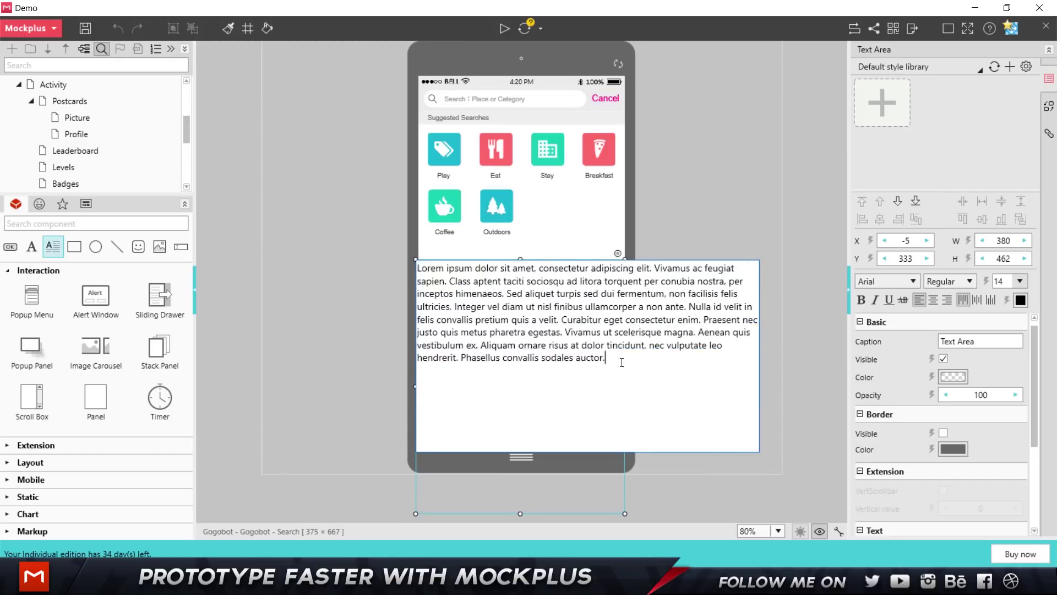
key("ctrl+v")
key("ctrl+v")
key("ctrl+v")
left_click(673, 231)
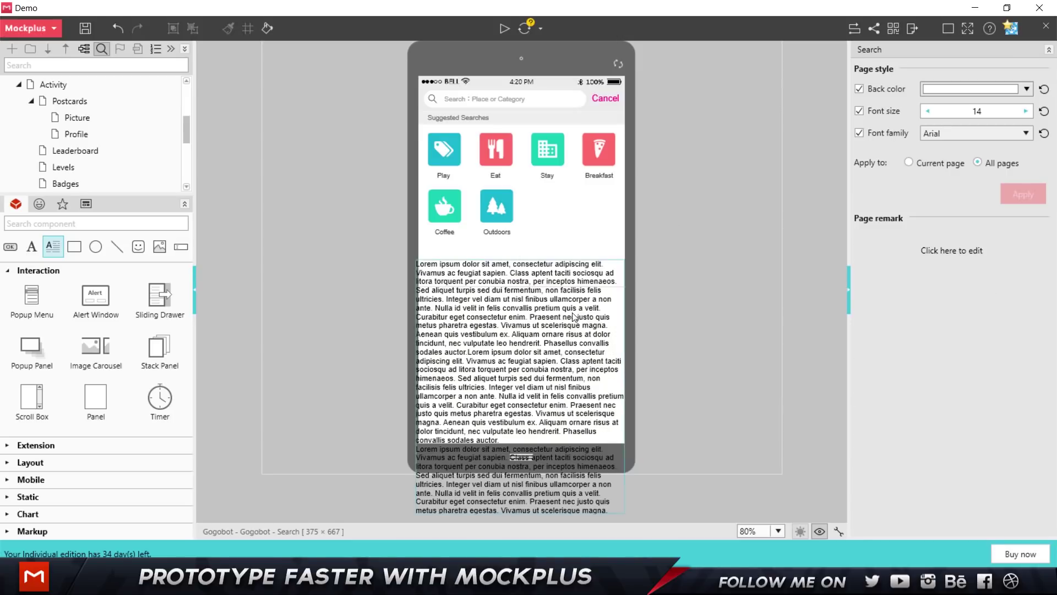
Fit the text area at about X -3, Y 304 with a height of about 388 px, and extend the phone page downward.
left_click(550, 357)
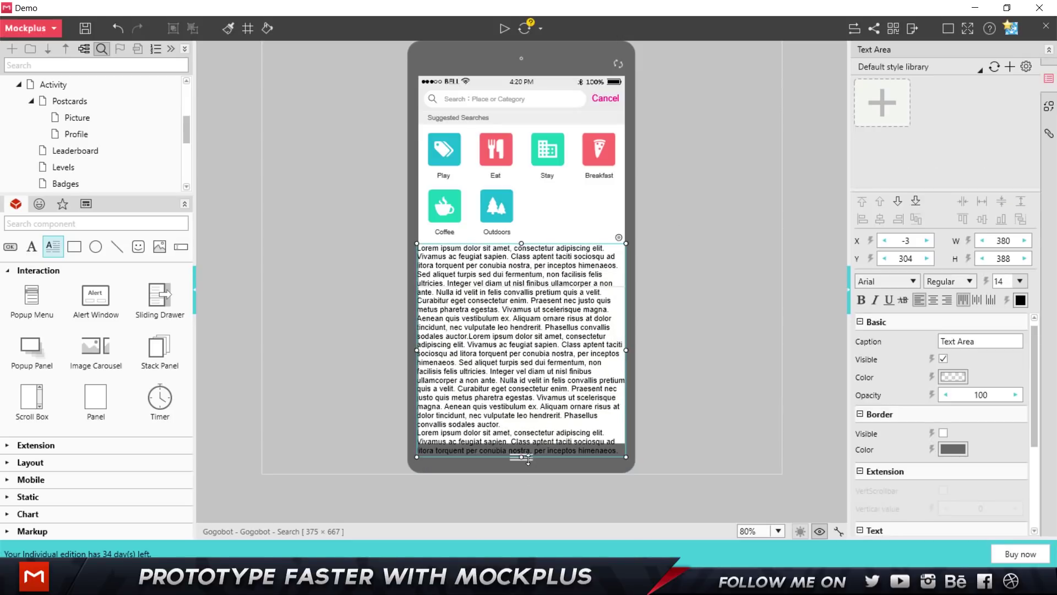
left_click(582, 468)
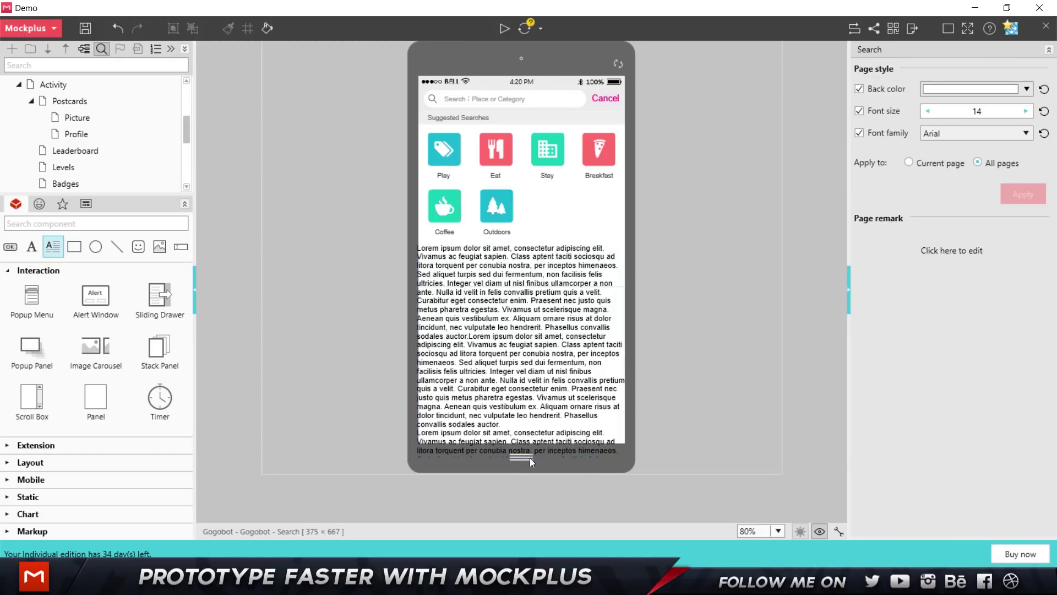
left_click_drag(522, 462, 525, 525)
Stretch the text area to about 832 px high, down to the bottom of the extended page, and deselect it.
left_click(512, 237)
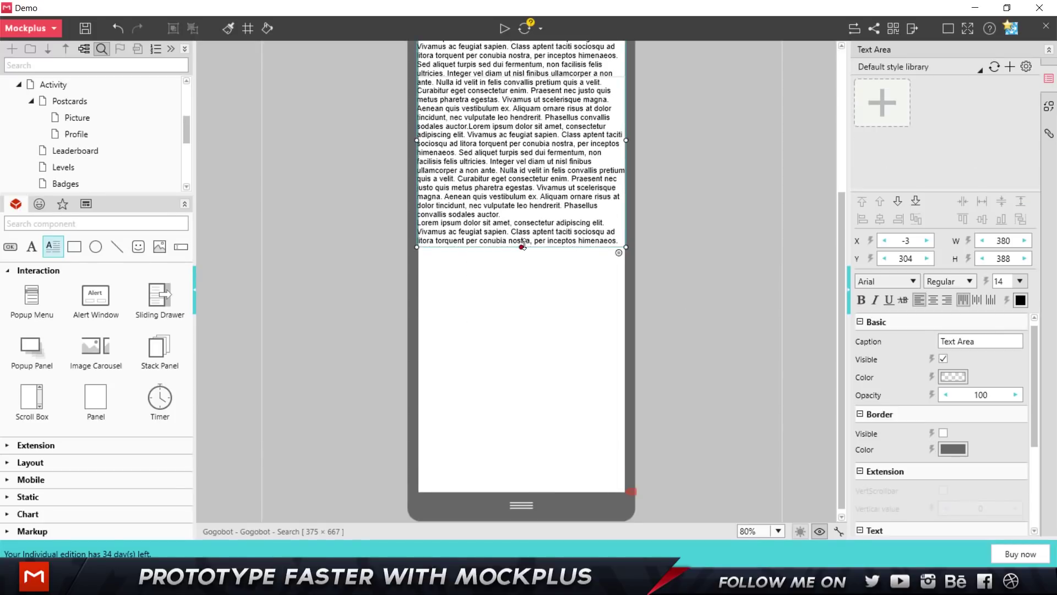
left_click_drag(522, 246, 521, 491)
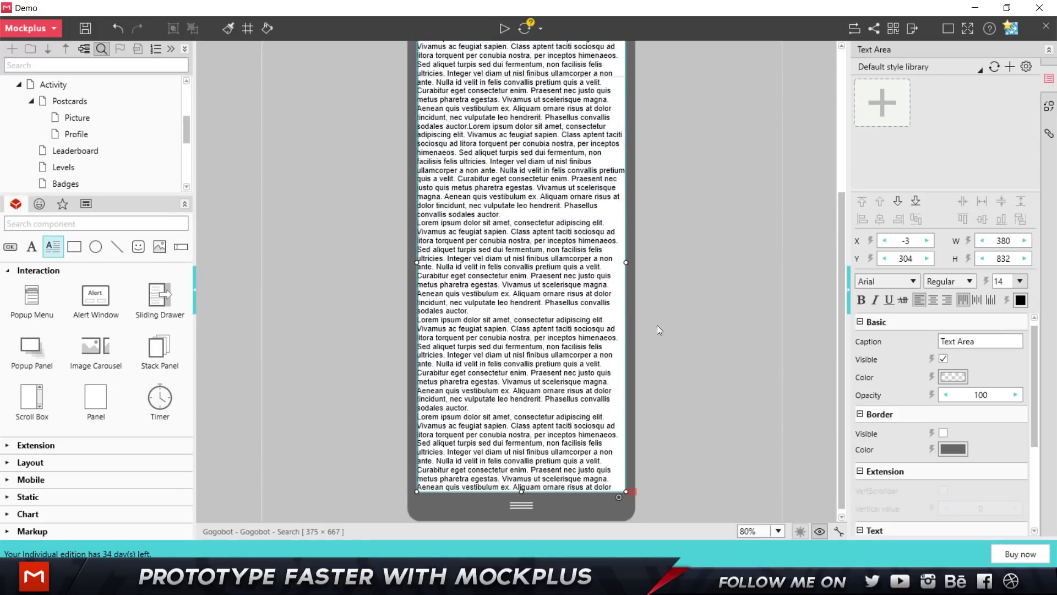
left_click(705, 278)
scroll(705, 278, "up", 5)
scroll(593, 293, "down", 2)
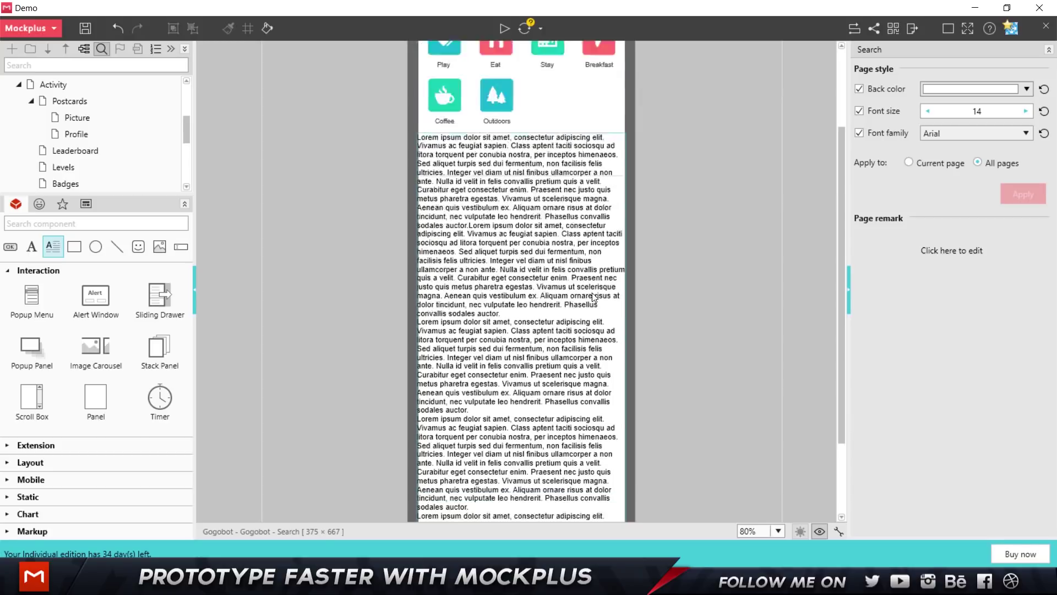
Preview the Search page and examine how its long text area scrolls from top to bottom.
scroll(593, 295, "up", 2)
left_click(503, 31)
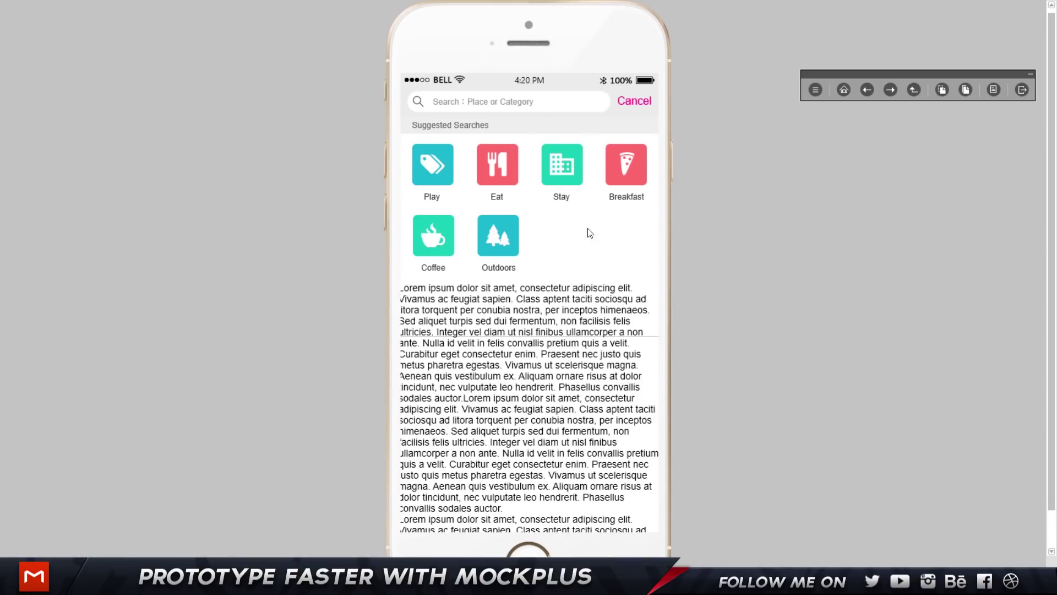
scroll(590, 233, "down", 3)
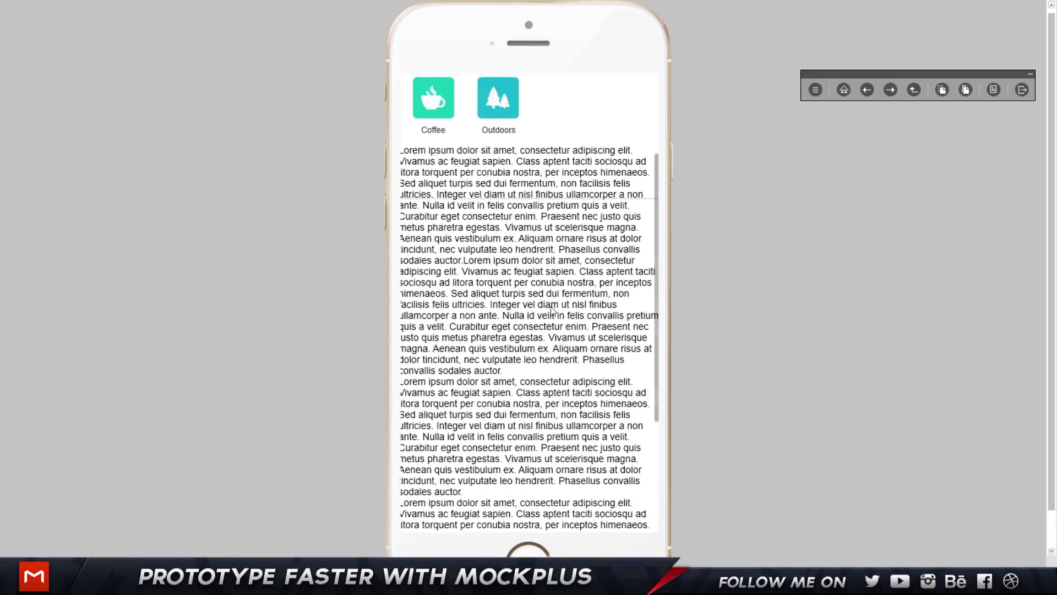
scroll(584, 247, "up", 3)
scroll(567, 281, "down", 6)
scroll(551, 311, "up", 10)
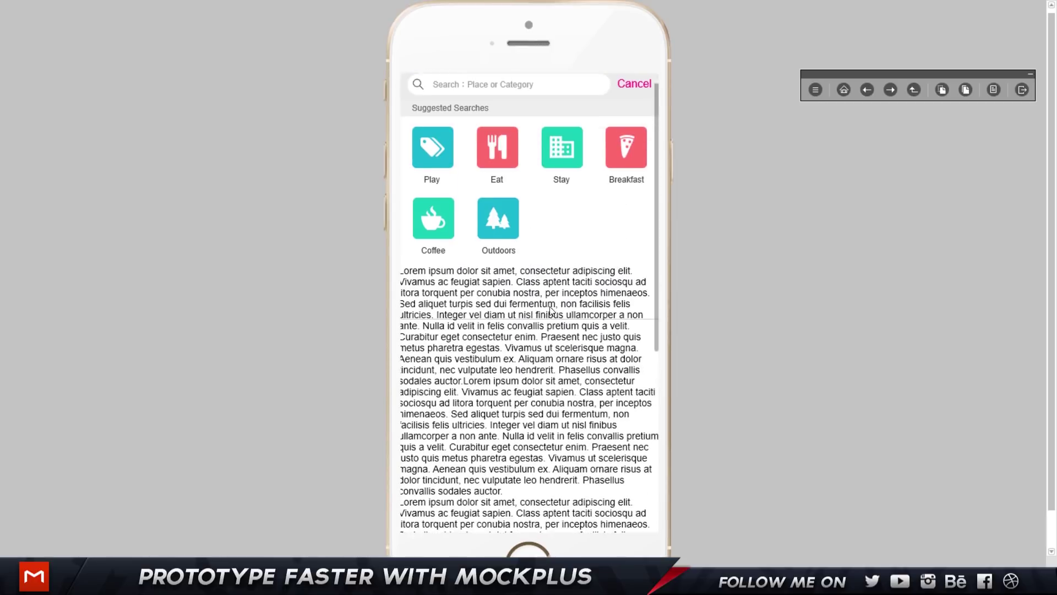
scroll(551, 311, "down", 3)
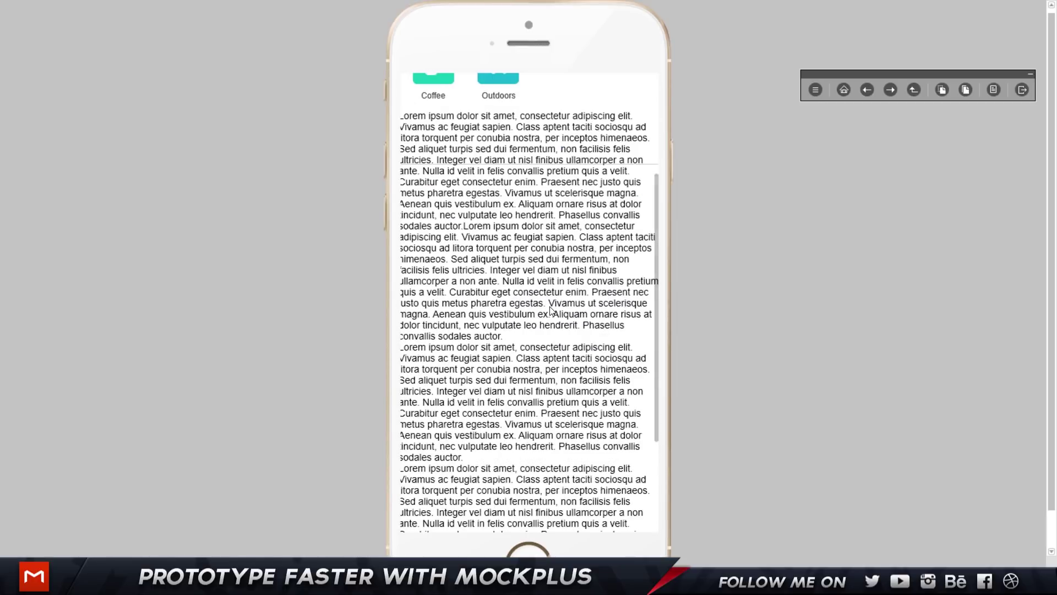
scroll(552, 311, "up", 3)
scroll(552, 314, "down", 4)
scroll(551, 314, "down", 2)
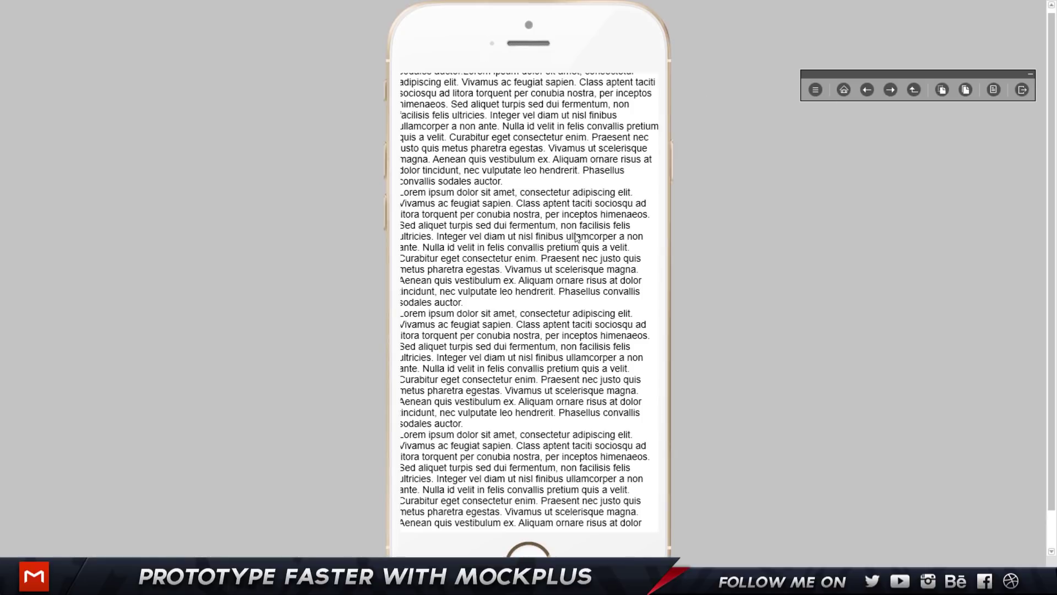
scroll(551, 212, "up", 6)
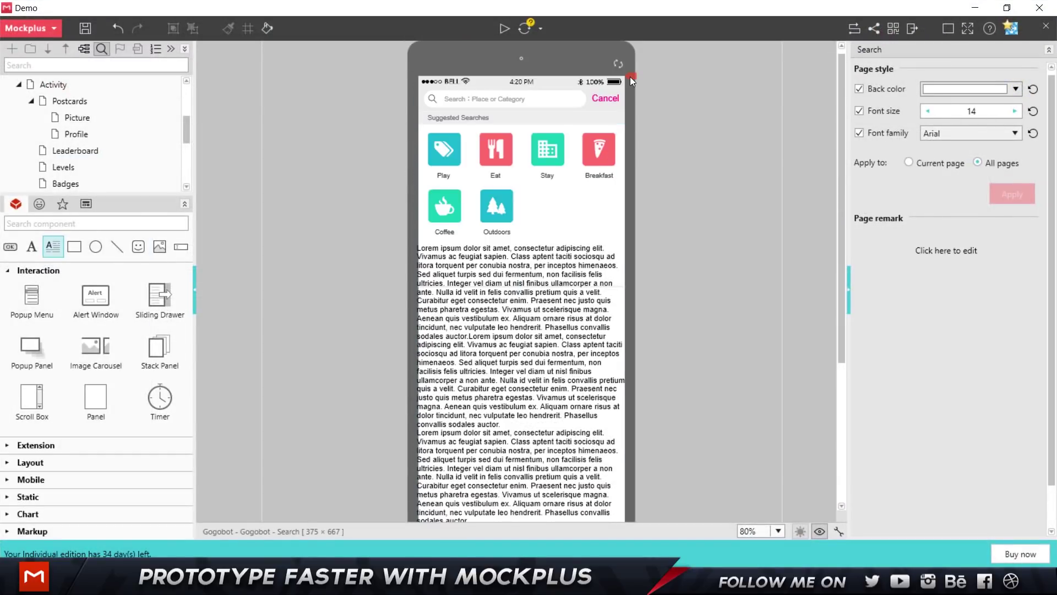
Fix the Search page's header down to the Suggested Searches bar and preview the text scrolling beneath it.
left_click_drag(629, 77, 640, 420)
left_click_drag(633, 78, 629, 127)
left_click(503, 32)
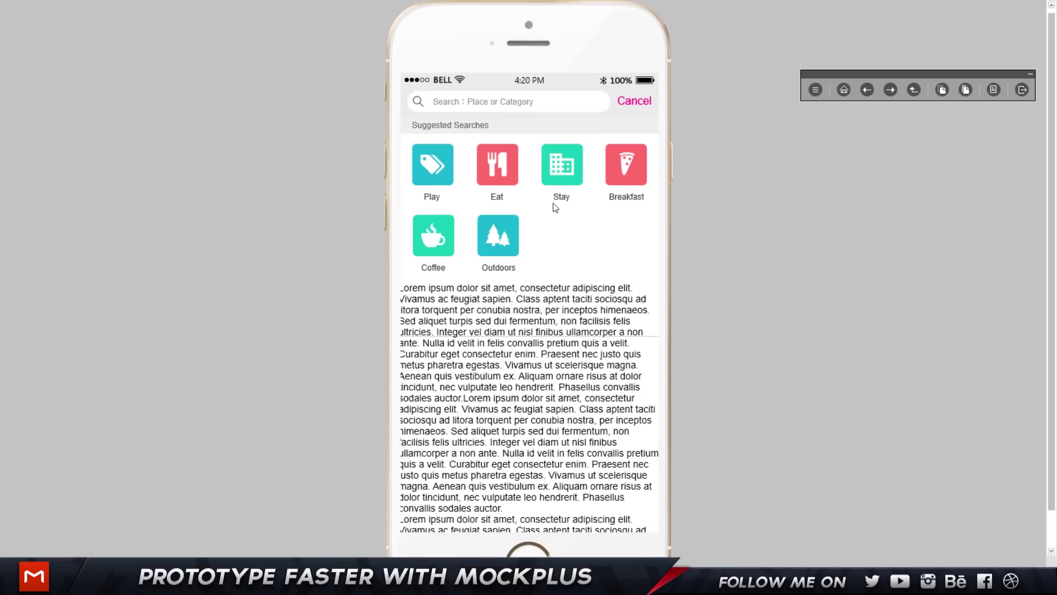
scroll(541, 241, "down", 5)
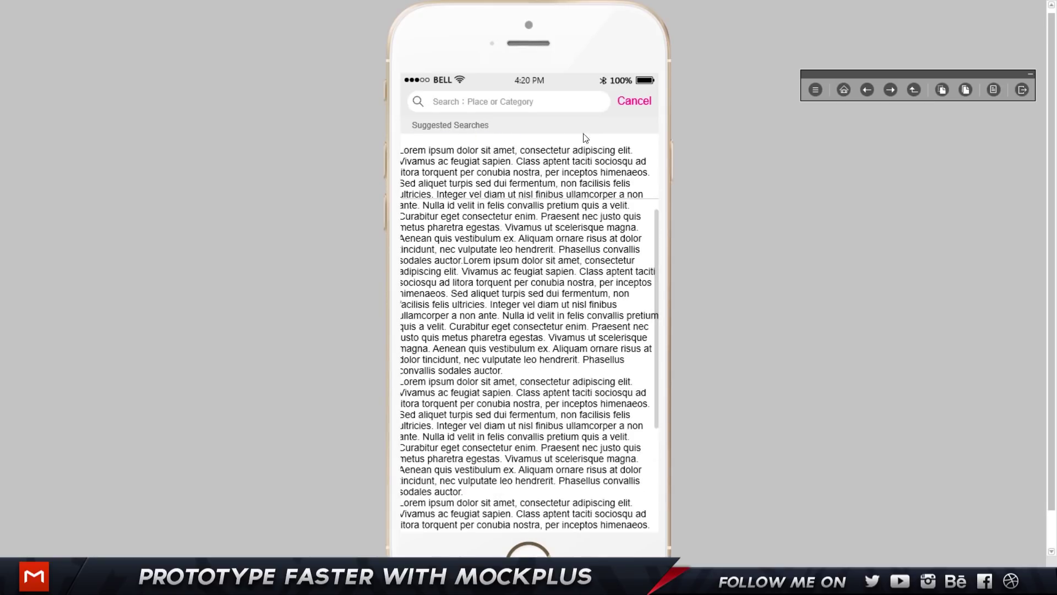
scroll(486, 211, "up", 5)
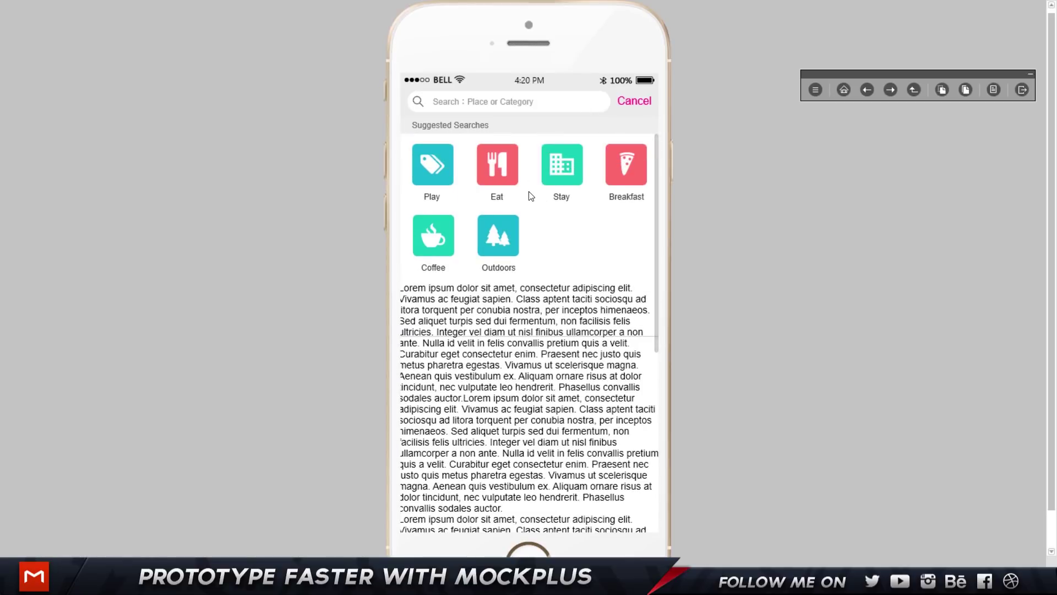
scroll(576, 187, "down", 10)
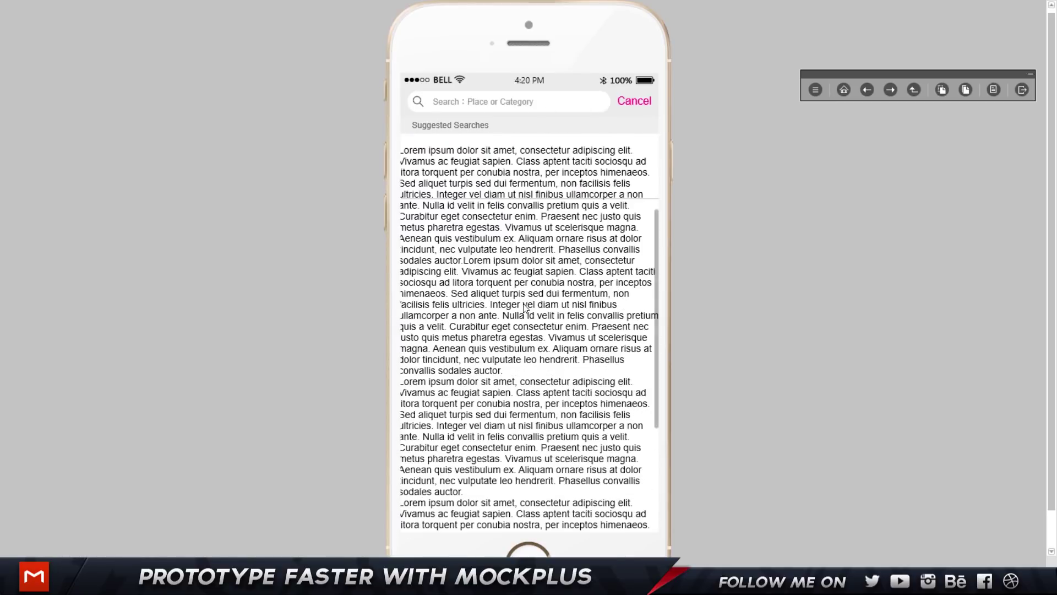
scroll(534, 337, "up", 10)
scroll(535, 333, "down", 5)
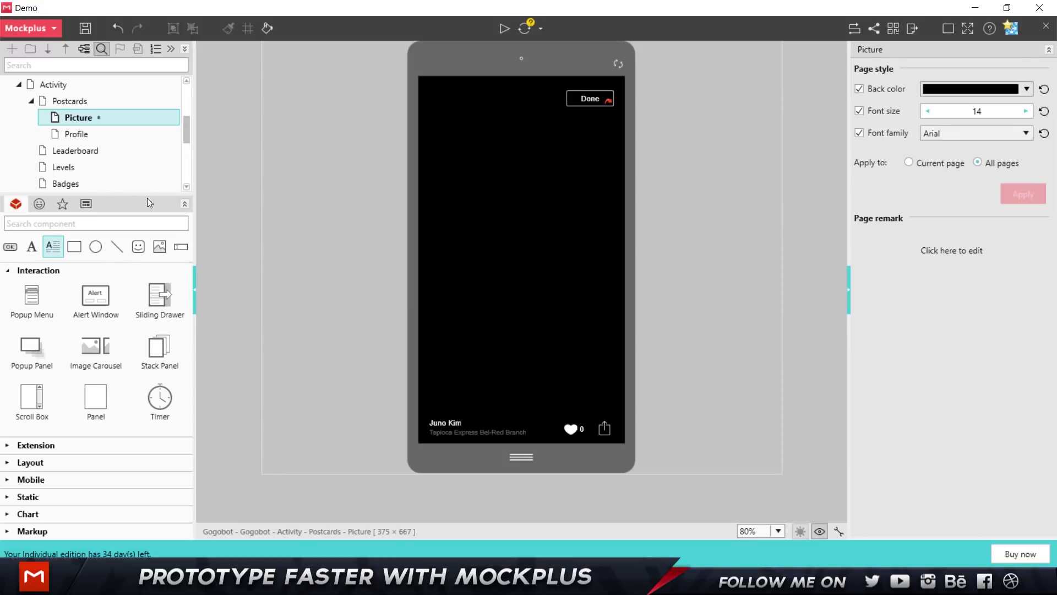
Add an Image component to the Picture page and move it to about X 117, Y 266.
type("pic")
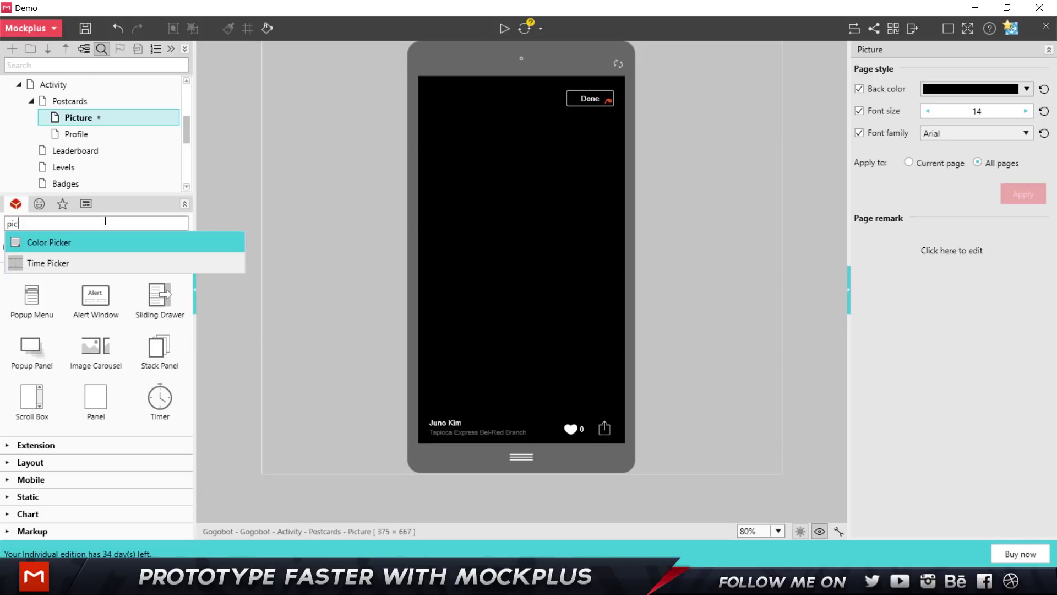
key("Escape")
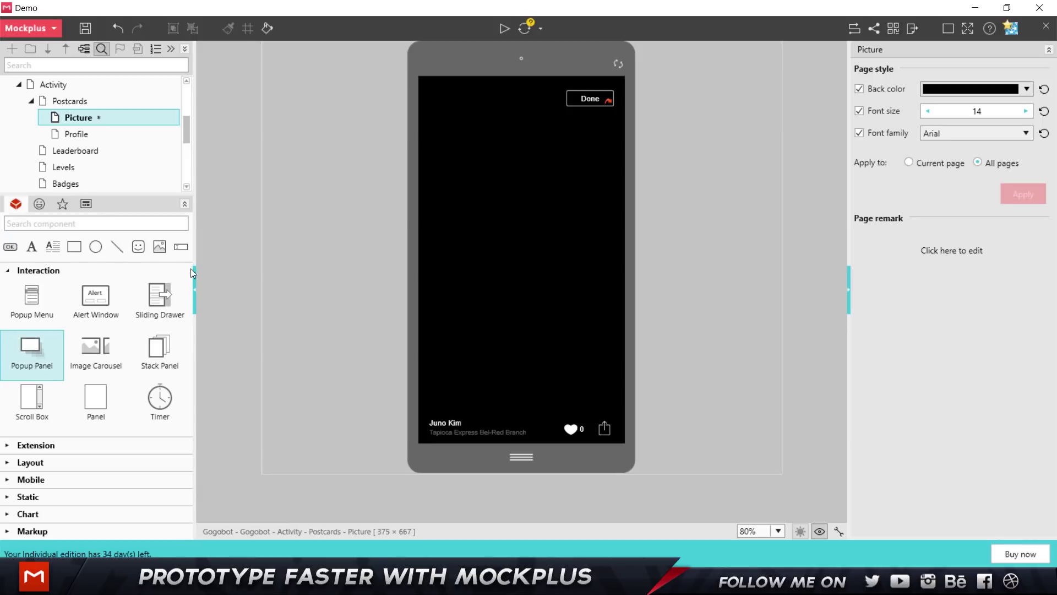
left_click(160, 247)
left_click(507, 253)
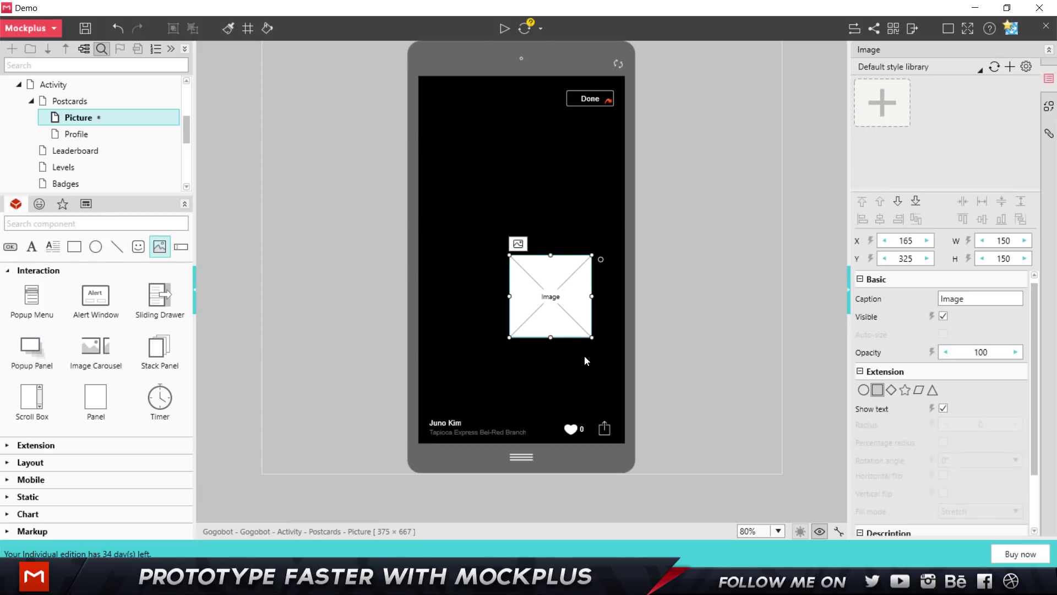
left_click_drag(537, 271, 513, 241)
Open the import options for the Image component and look through the Web, Local and Flickr sources.
left_click(491, 212)
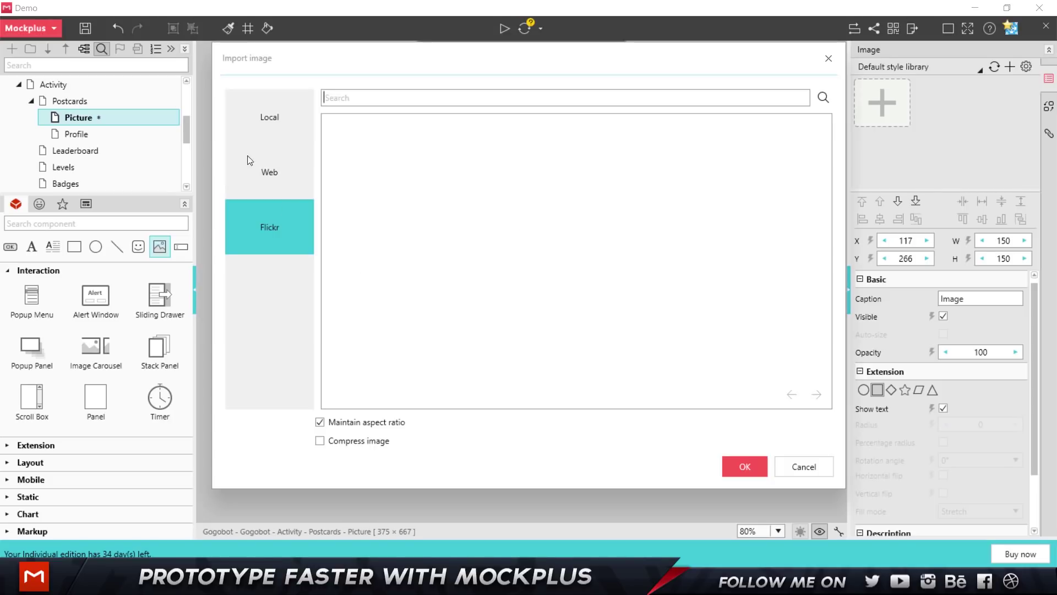
left_click(263, 167)
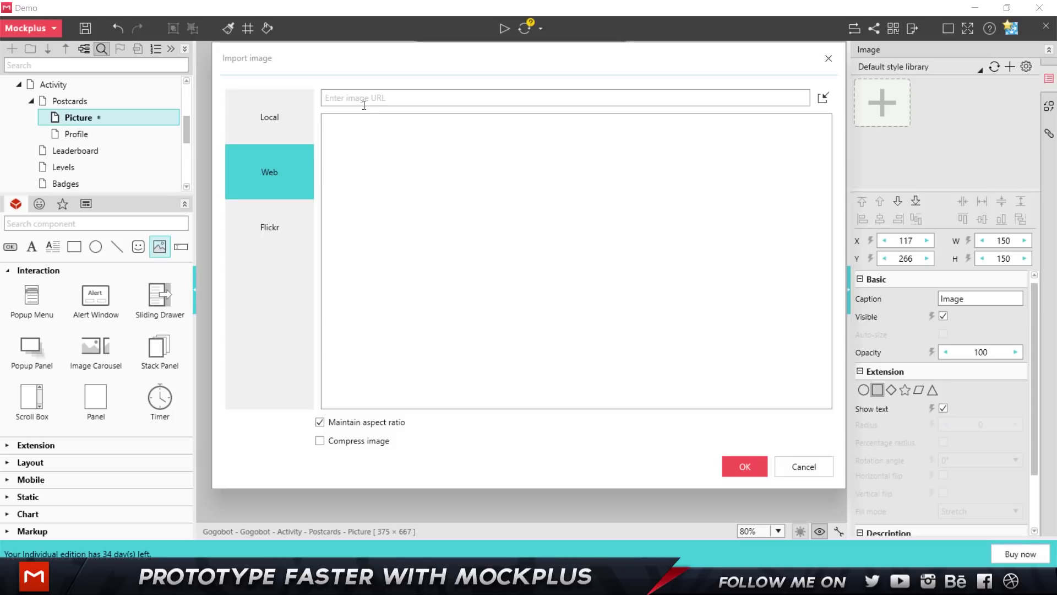
left_click(270, 117)
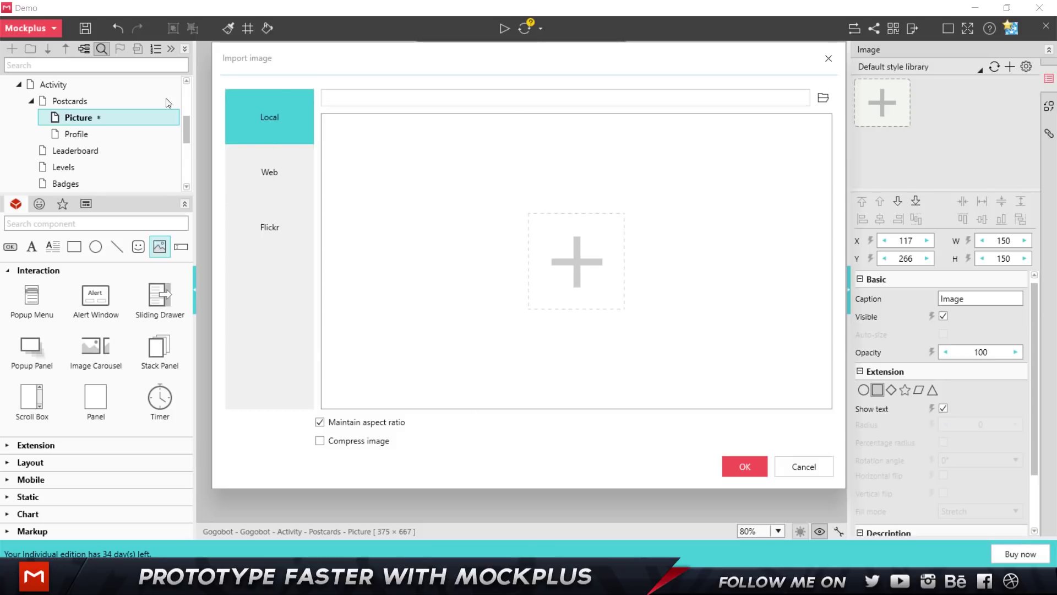
left_click(296, 232)
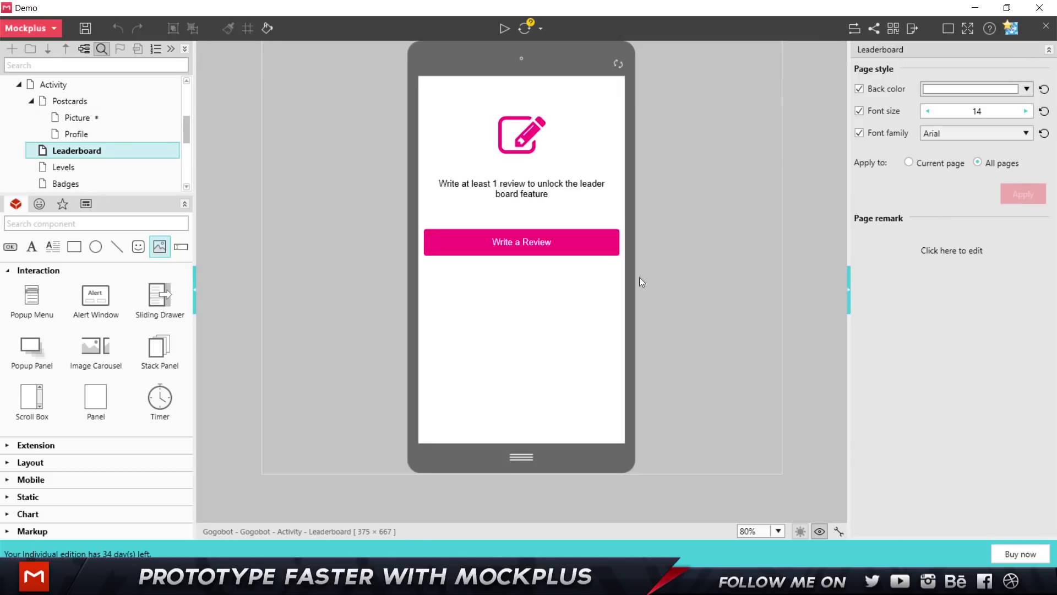
Show the rulers on the Leaderboard page and add guides along the left and top edges of the Write a Review button.
key("ctrl+r")
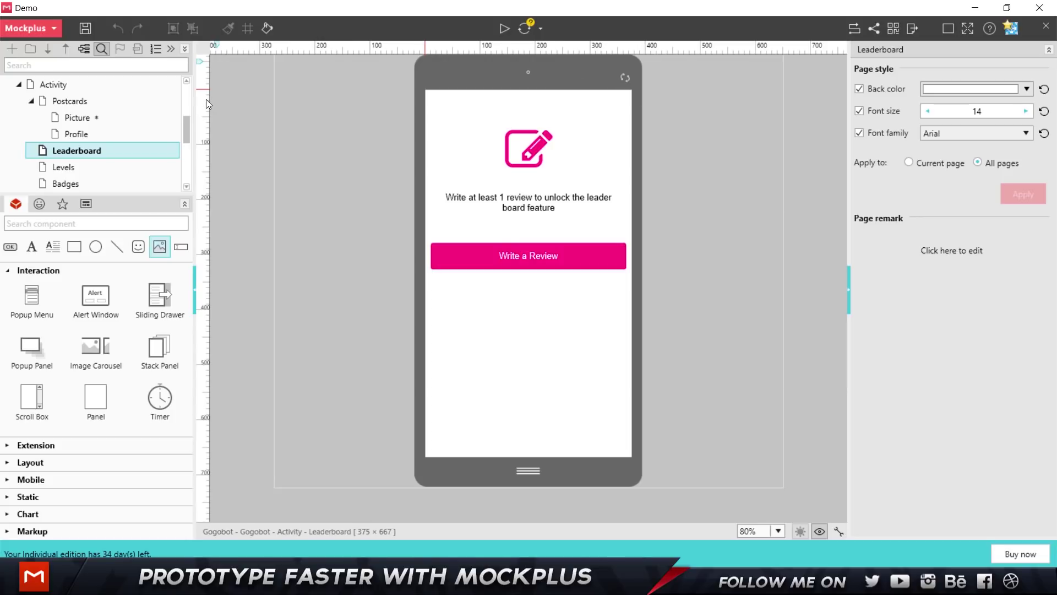
left_click_drag(206, 103, 430, 126)
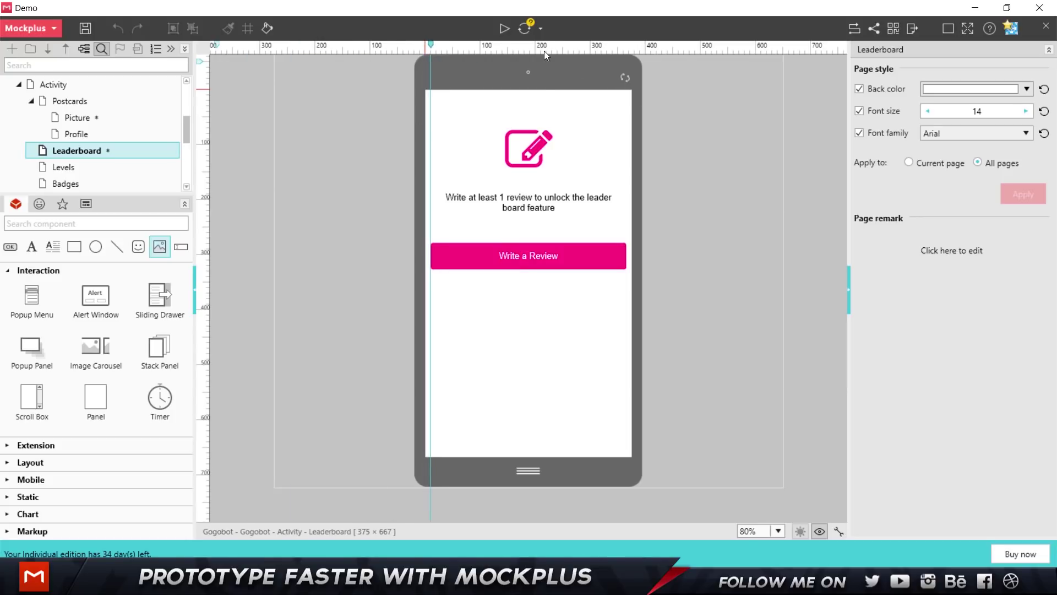
left_click_drag(544, 51, 543, 242)
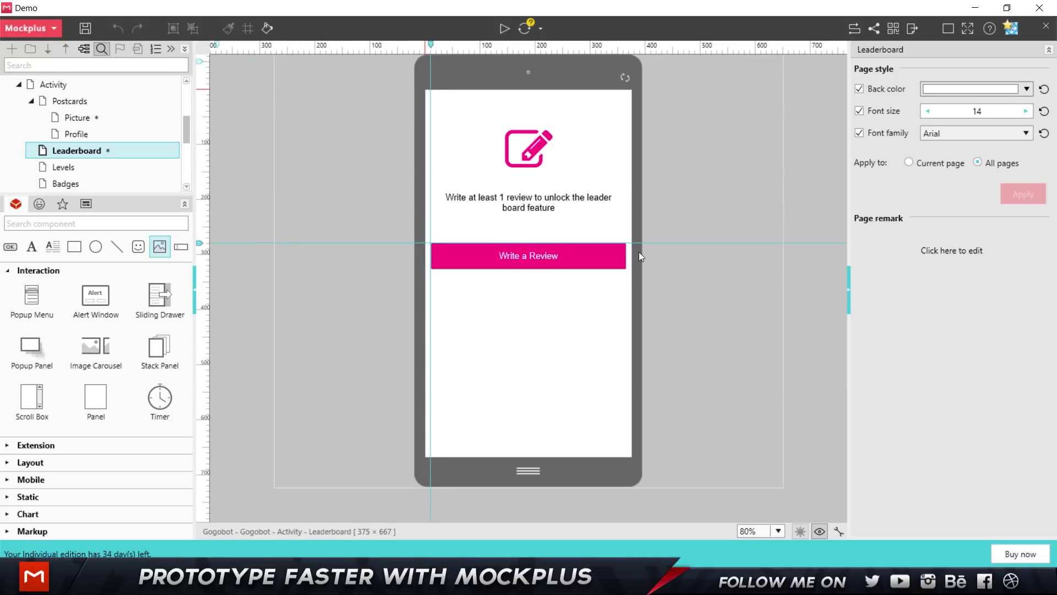
left_click(838, 532)
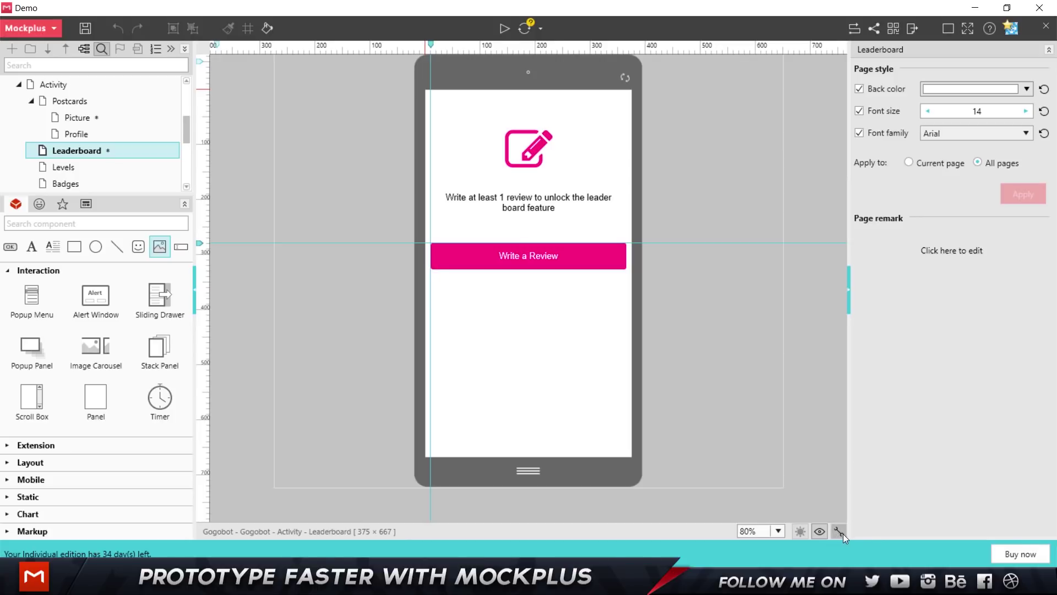
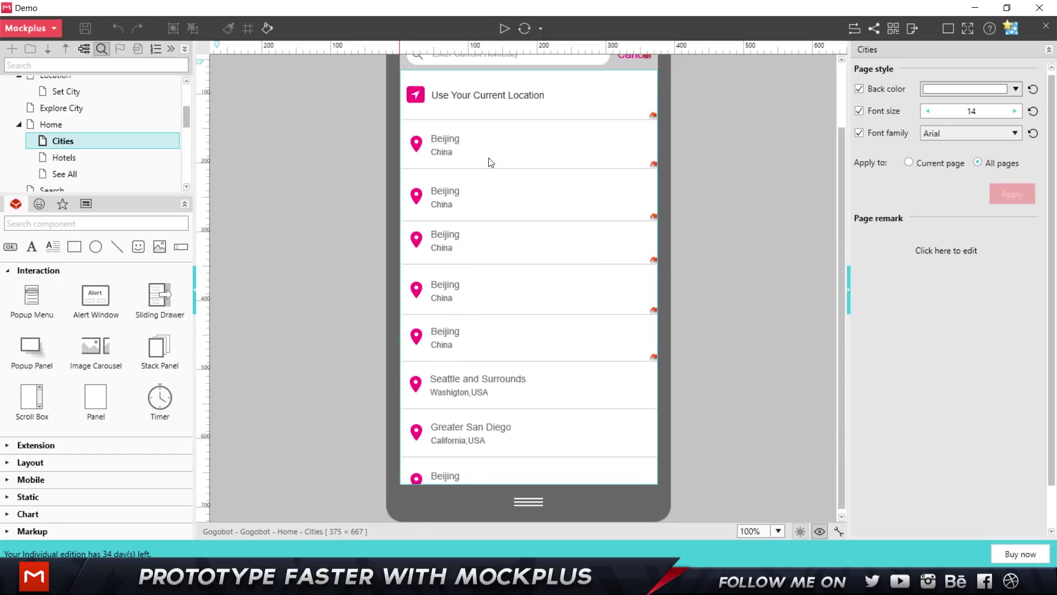
Preview the Cities page and examine how the city list scrolls beneath the search header.
left_click(504, 28)
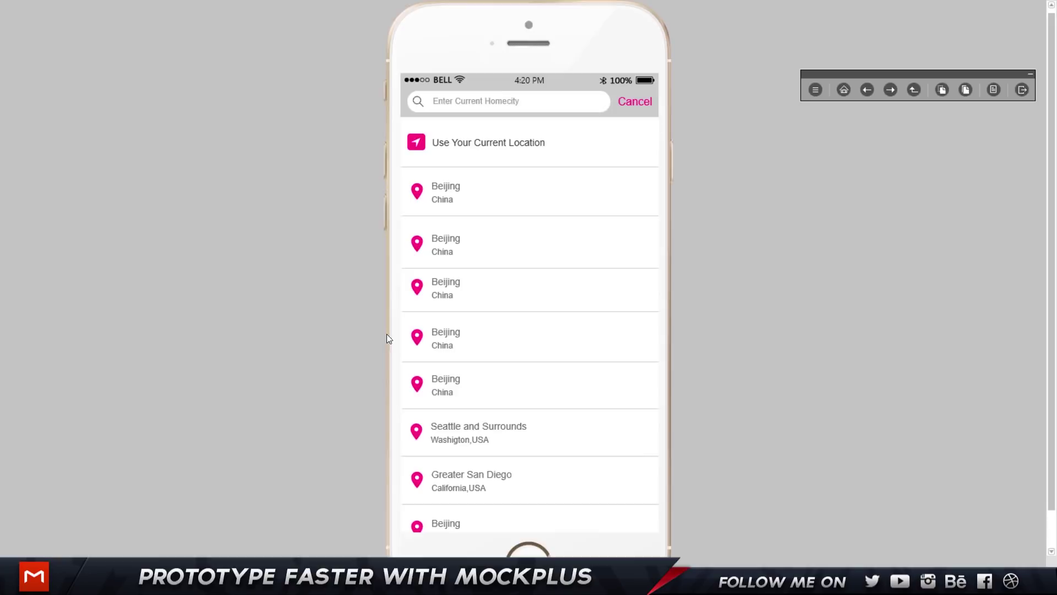
scroll(495, 233, "down", 3)
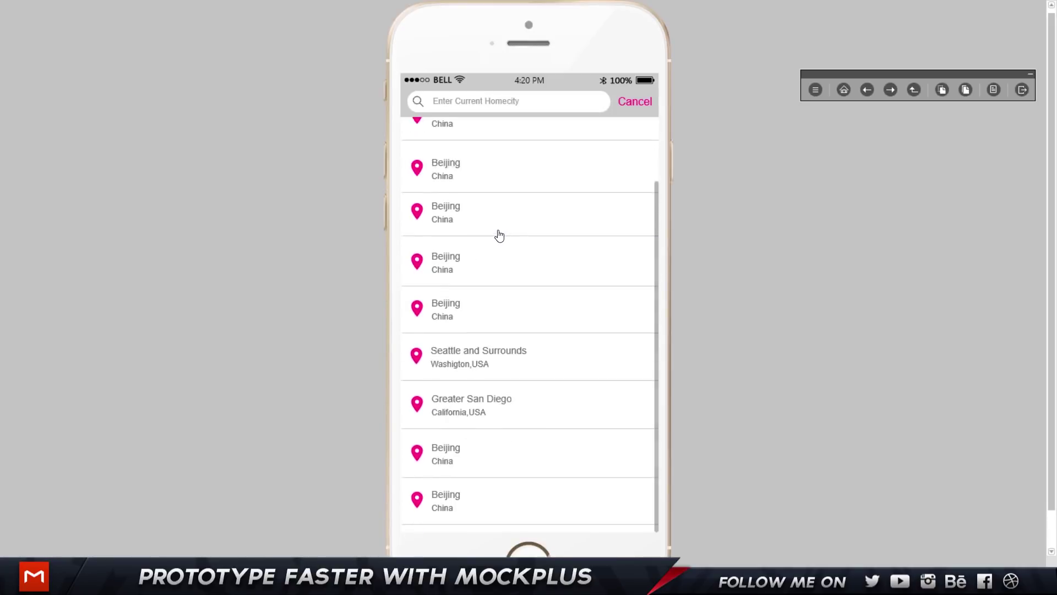
scroll(498, 235, "up", 4)
scroll(499, 235, "down", 2)
scroll(499, 235, "up", 2)
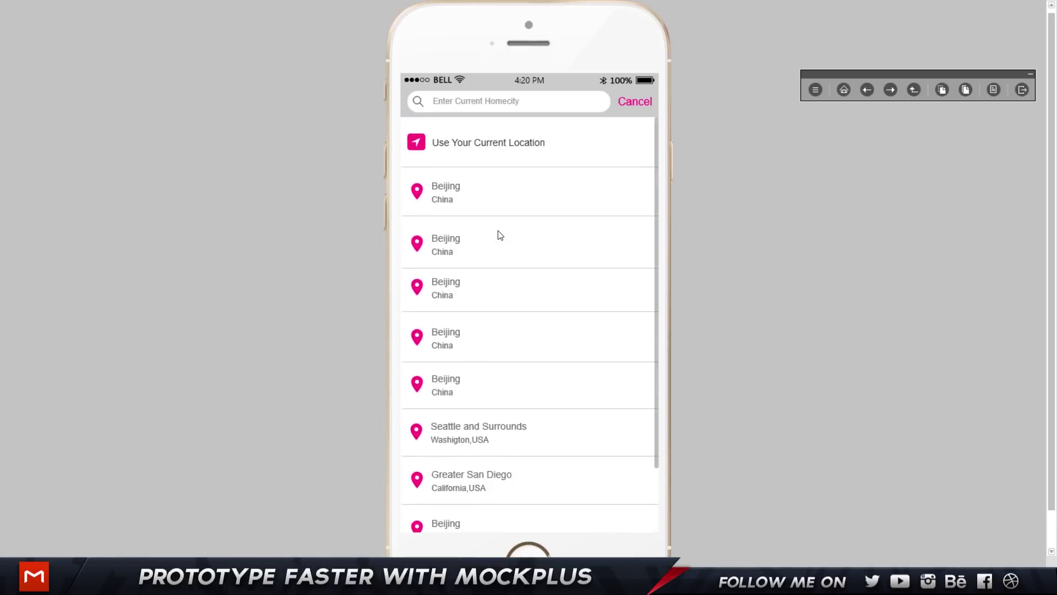
scroll(498, 240, "down", 2)
scroll(498, 241, "up", 2)
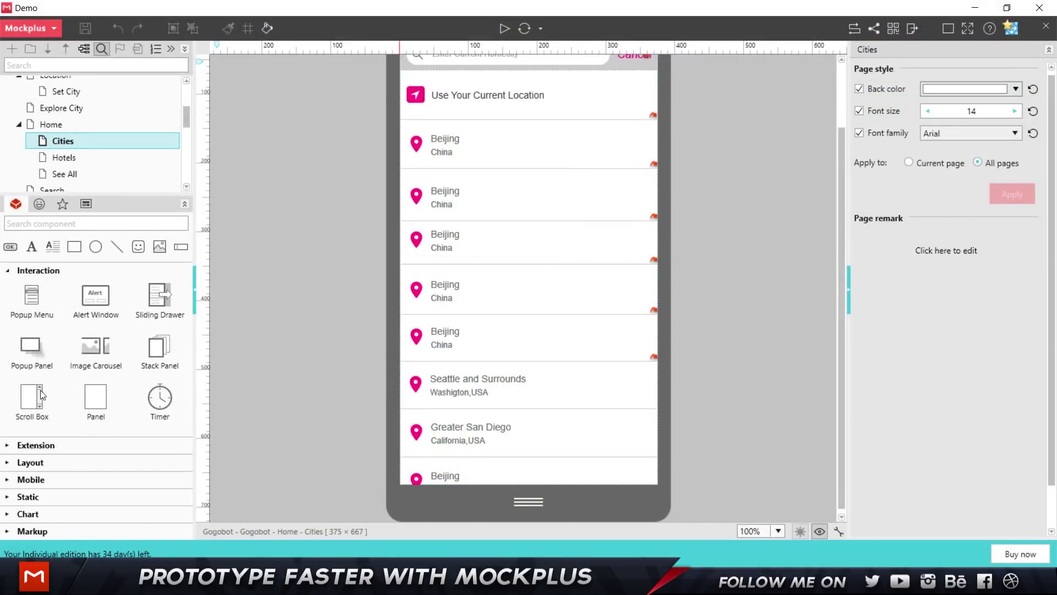
Place a 300 by 300 Scroll Box over the city list on the Cities page and deselect it.
left_click_drag(41, 390, 493, 232)
left_click_drag(571, 309, 504, 257)
left_click(745, 212)
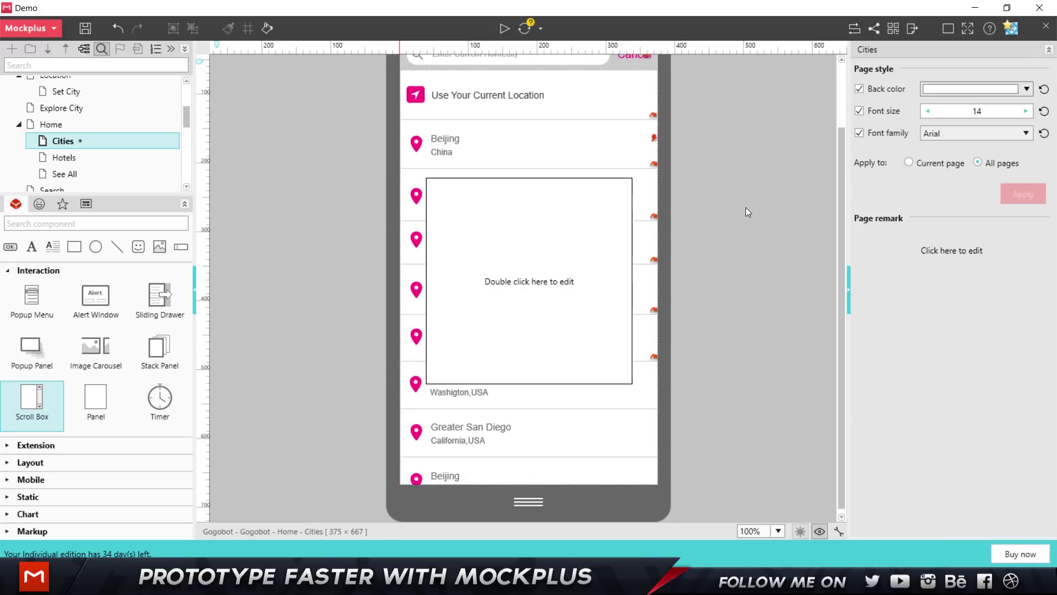
Open the Scroll Box for editing and add a Text Area inside it, stretched to fill the whole box.
left_click(496, 266)
double_click(498, 265)
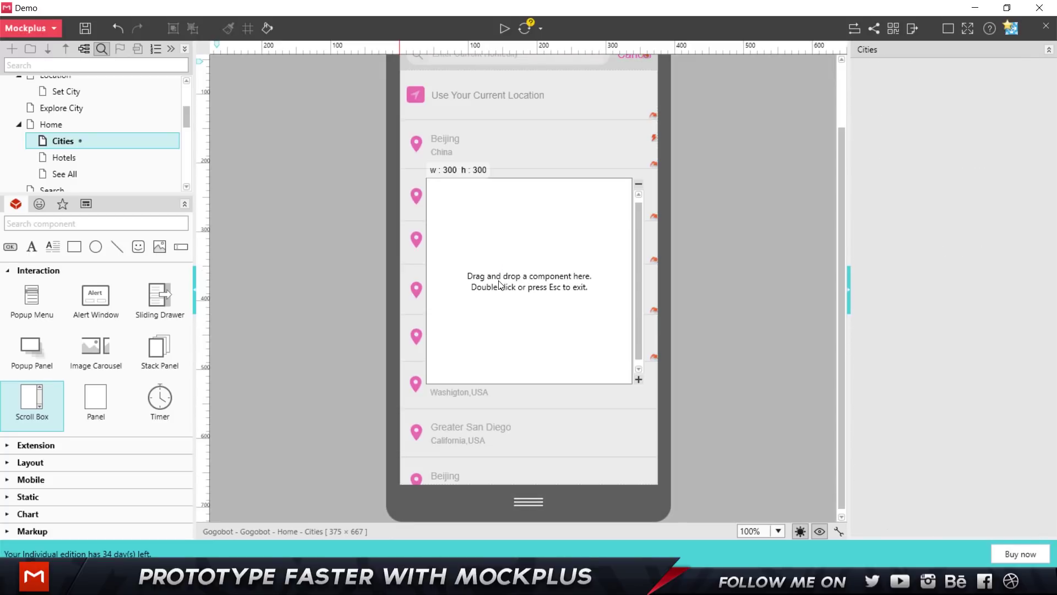
double_click(540, 261)
double_click(541, 262)
double_click(517, 259)
double_click(517, 259)
left_click_drag(32, 247, 458, 211)
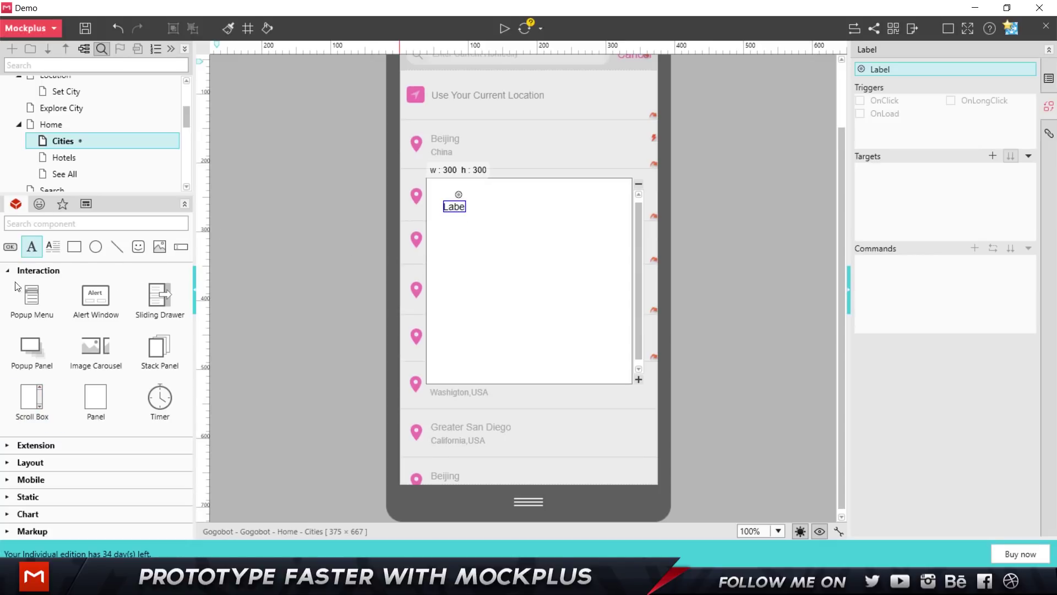
key("Delete")
left_click_drag(52, 246, 456, 190)
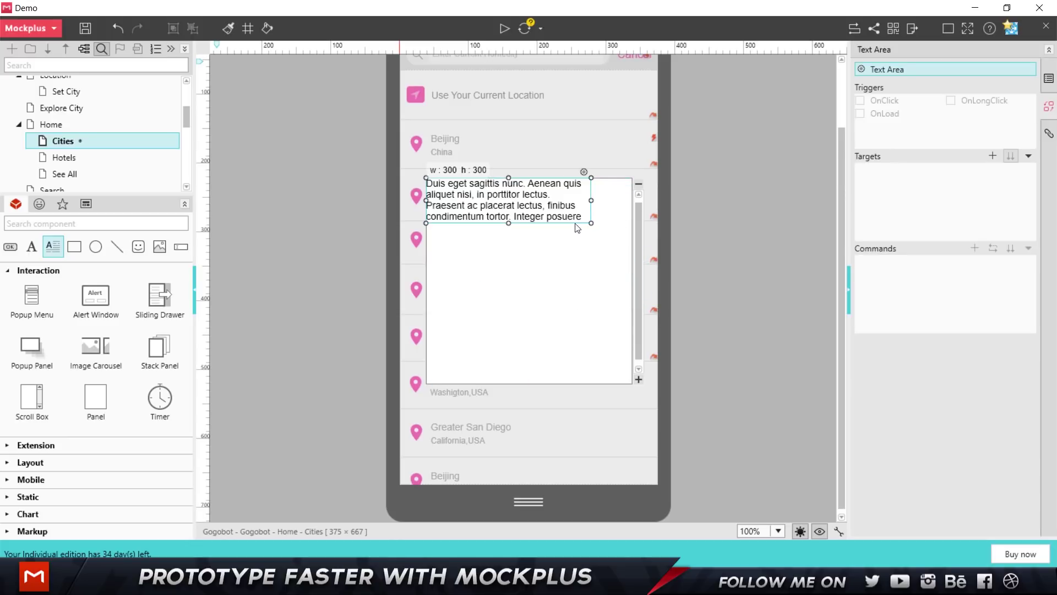
left_click_drag(590, 223, 590, 223)
left_click_drag(632, 382, 632, 382)
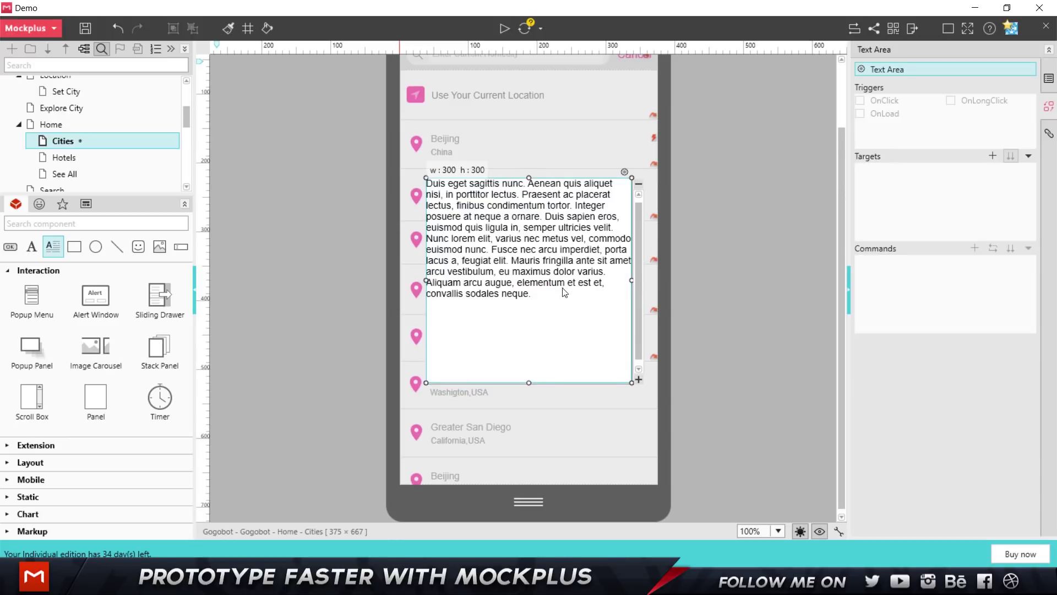
Lengthen the Text Area in the Scroll Box by copying its placeholder text and pasting it in repeatedly.
double_click(530, 264)
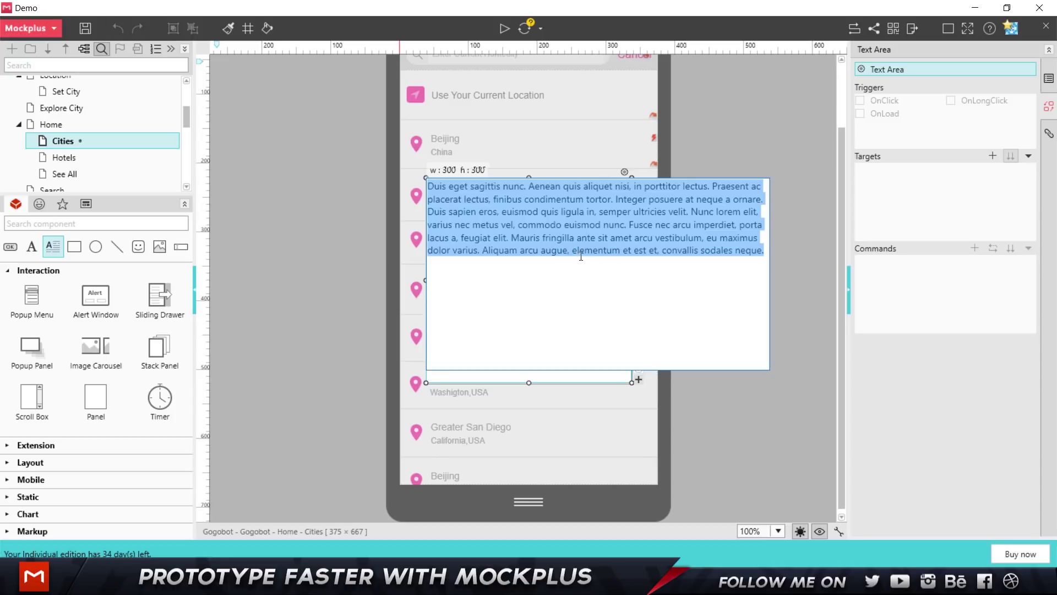
key("ctrl+c")
key("ctrl+v")
key("ctrl+v")
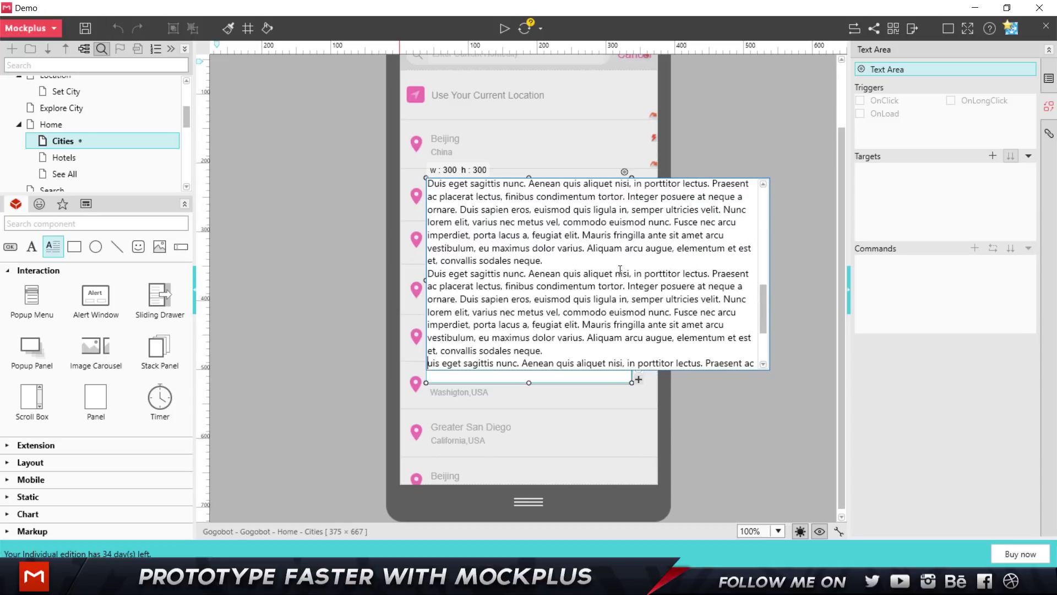
left_click(768, 144)
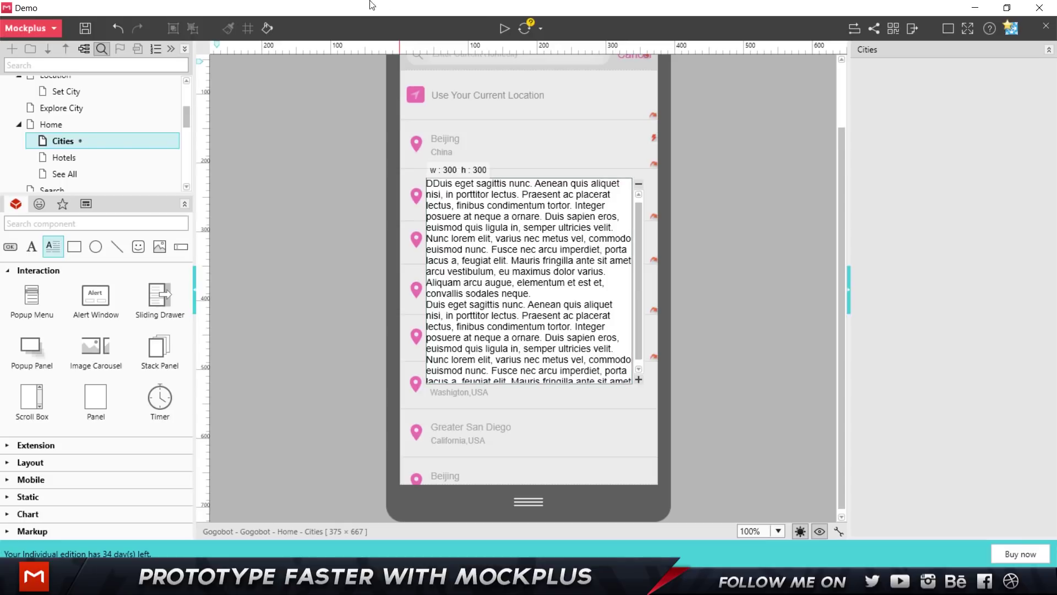
Preview the Cities page and examine how the text inside the Scroll Box scrolls independently of the city list.
left_click(504, 29)
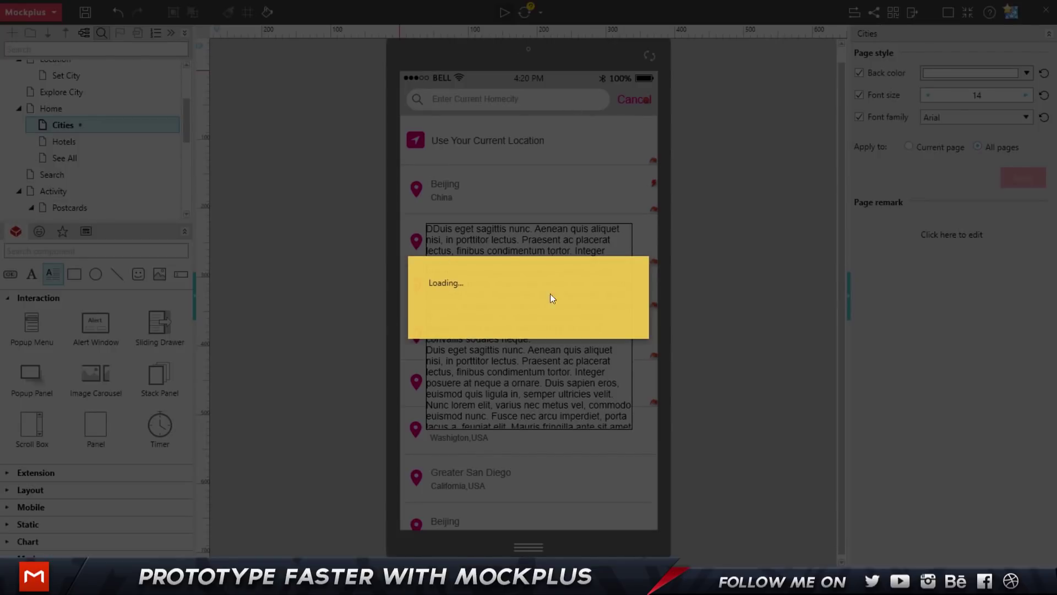
scroll(526, 278, "down", 3)
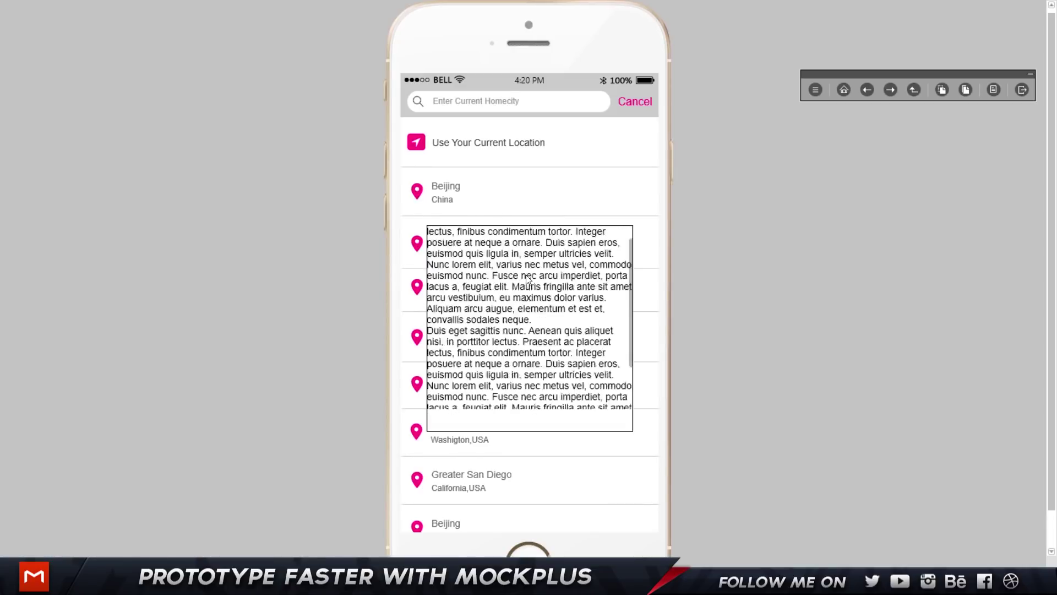
scroll(527, 279, "down", 5)
scroll(538, 151, "down", 3)
scroll(546, 188, "up", 3)
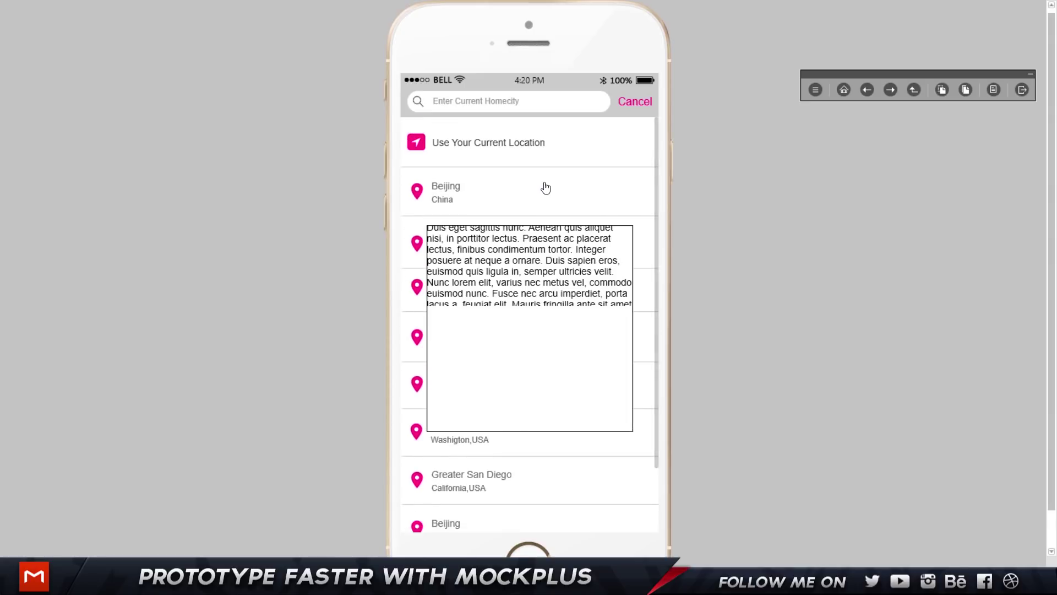
scroll(546, 188, "down", 3)
scroll(538, 202, "up", 3)
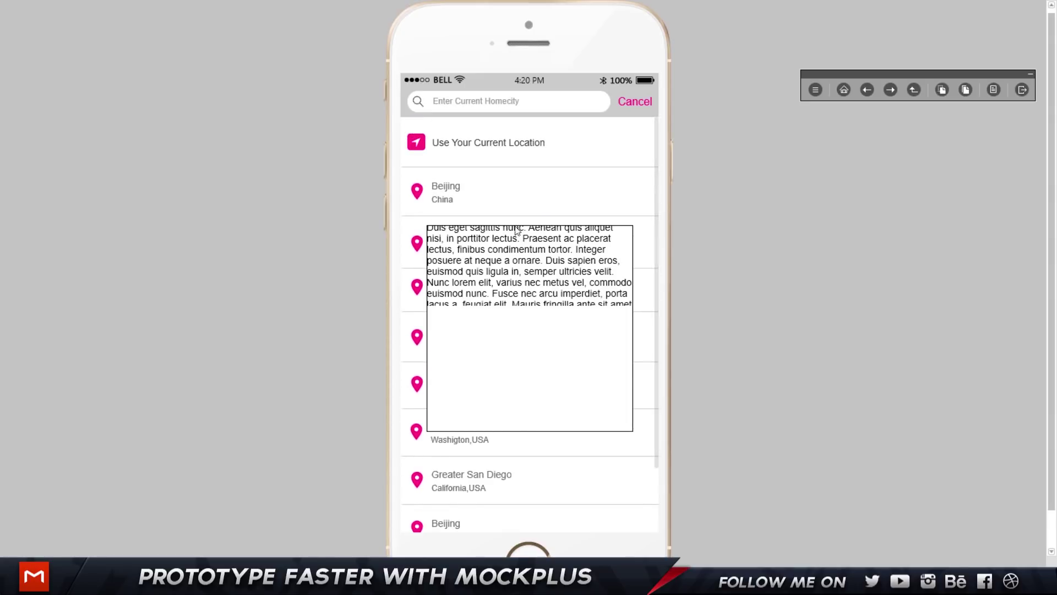
scroll(517, 230, "down", 3)
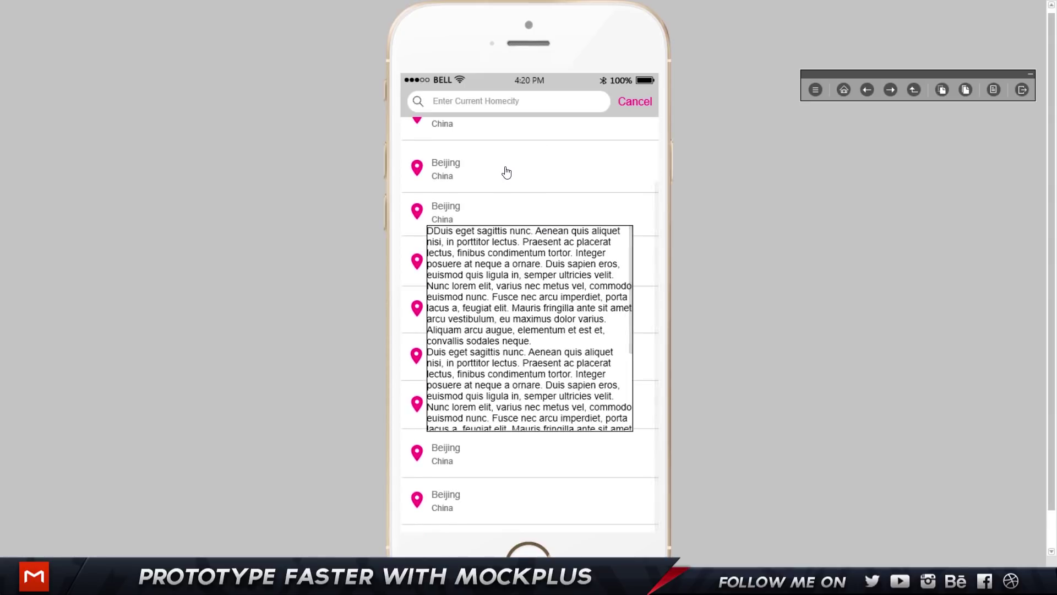
key("Escape")
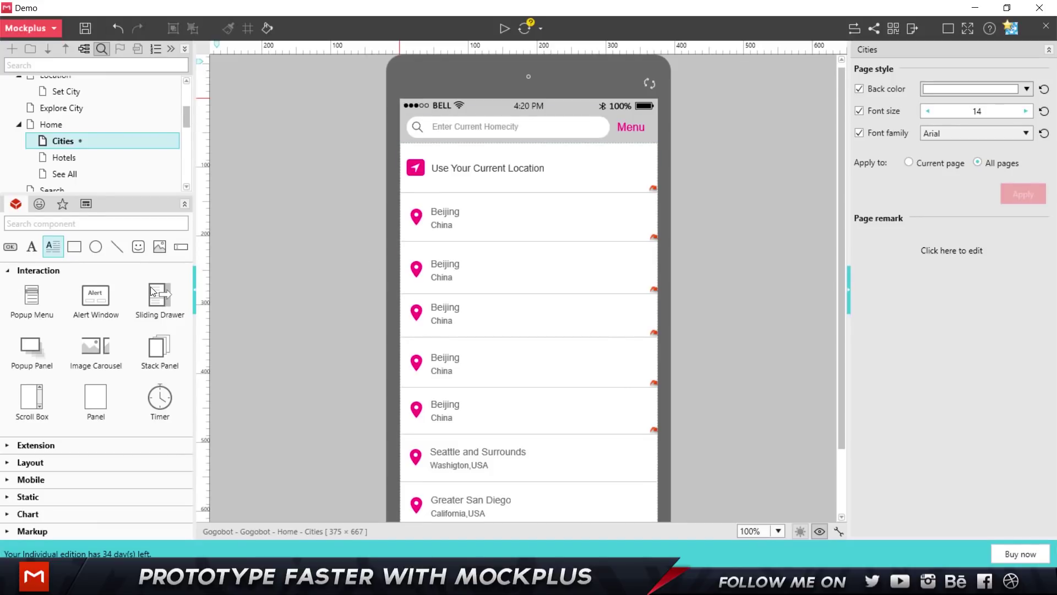
Add a Sliding Drawer beside the phone frame and link the Menu label to it with the OnClick trigger and Popup / Close command.
left_click_drag(154, 292, 759, 193)
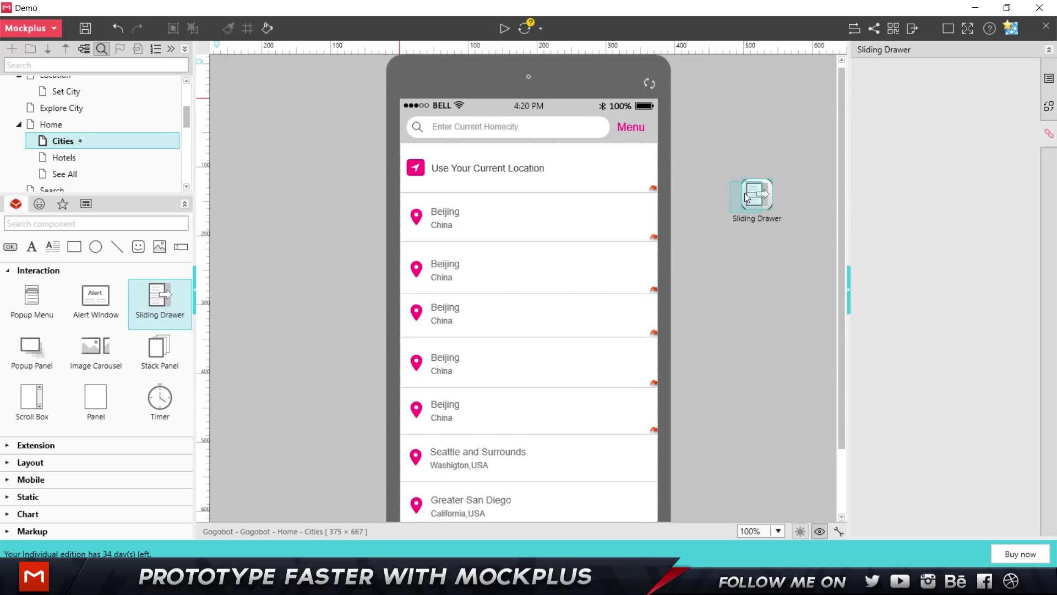
left_click(629, 127)
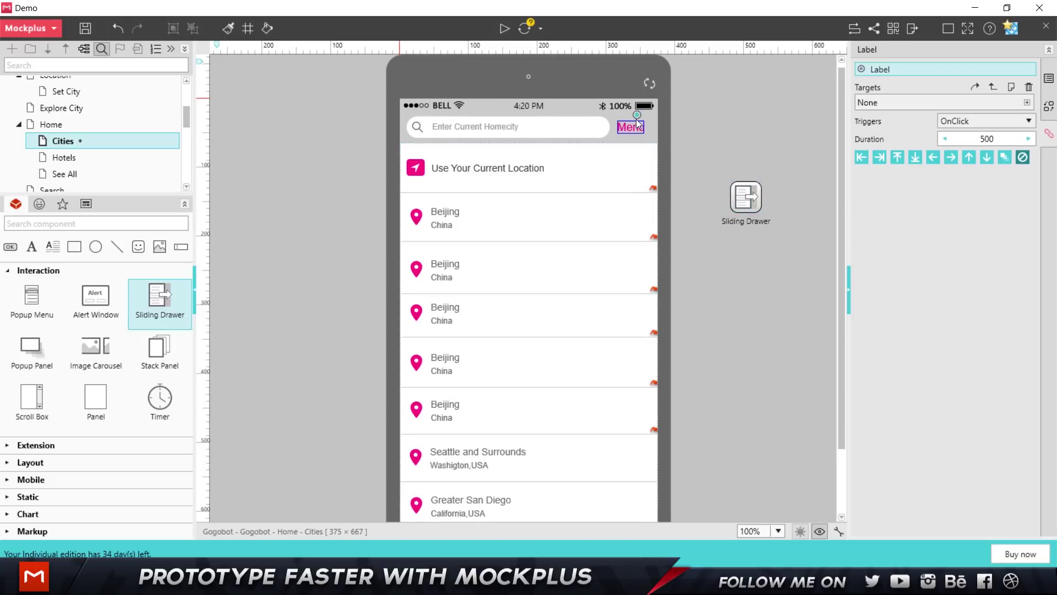
left_click_drag(636, 119, 747, 195)
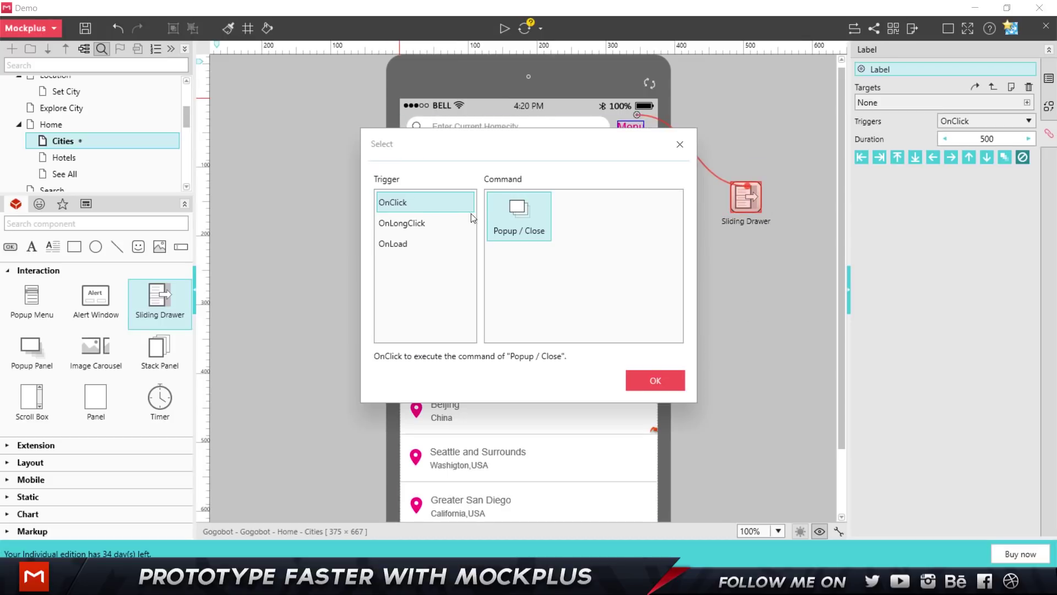
left_click(655, 385)
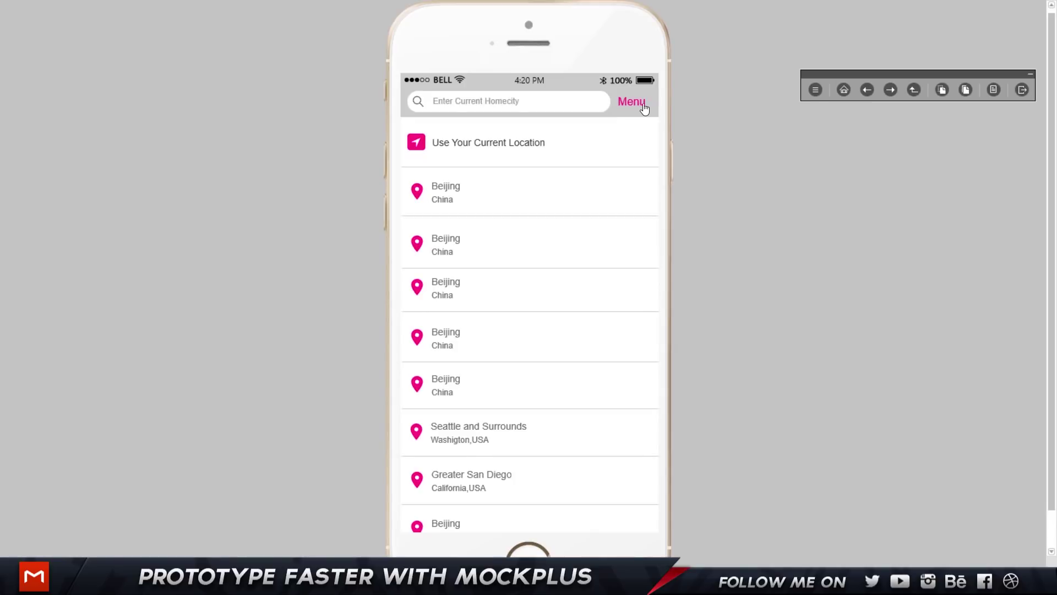
Test in the preview how the Menu label opens and closes the Sliding Drawer.
left_click(639, 104)
left_click(640, 105)
left_click(641, 104)
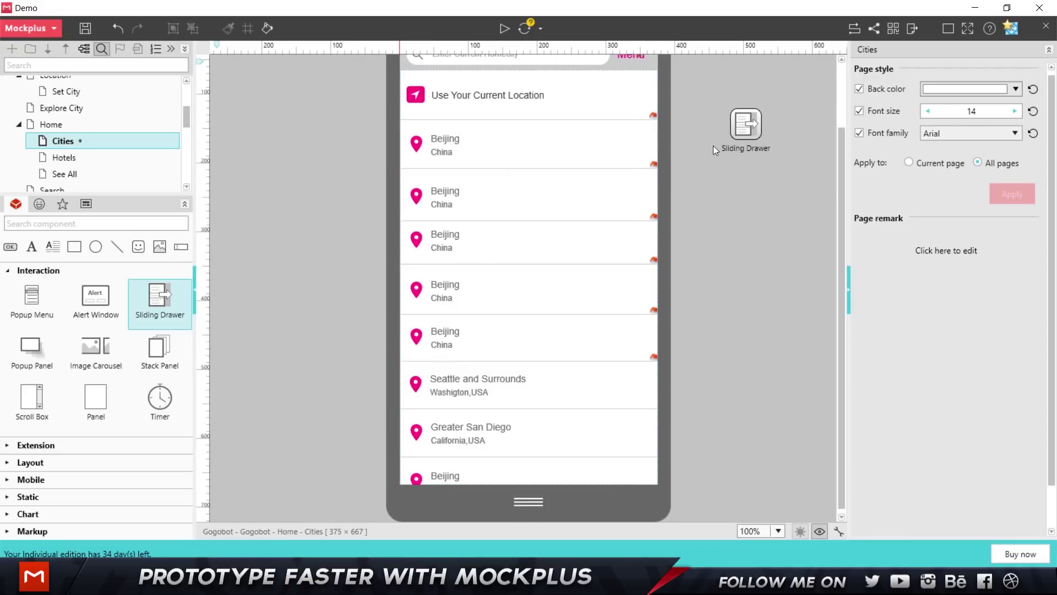
Open the Sliding Drawer and move its panel against the right edge of the phone screen.
left_click(744, 123)
scroll(551, 229, "up", 2)
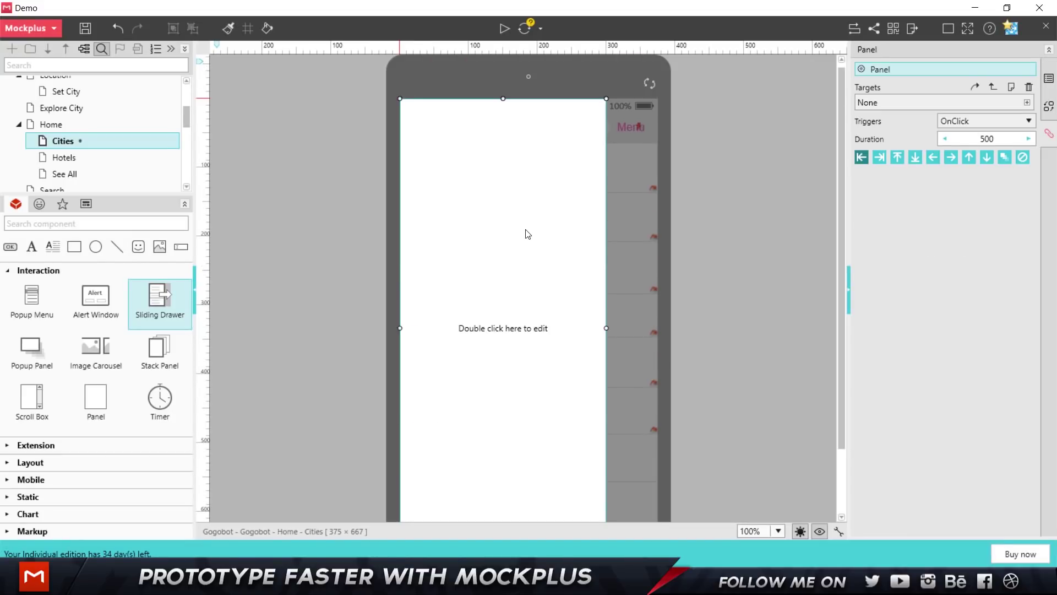
scroll(468, 149, "down", 2)
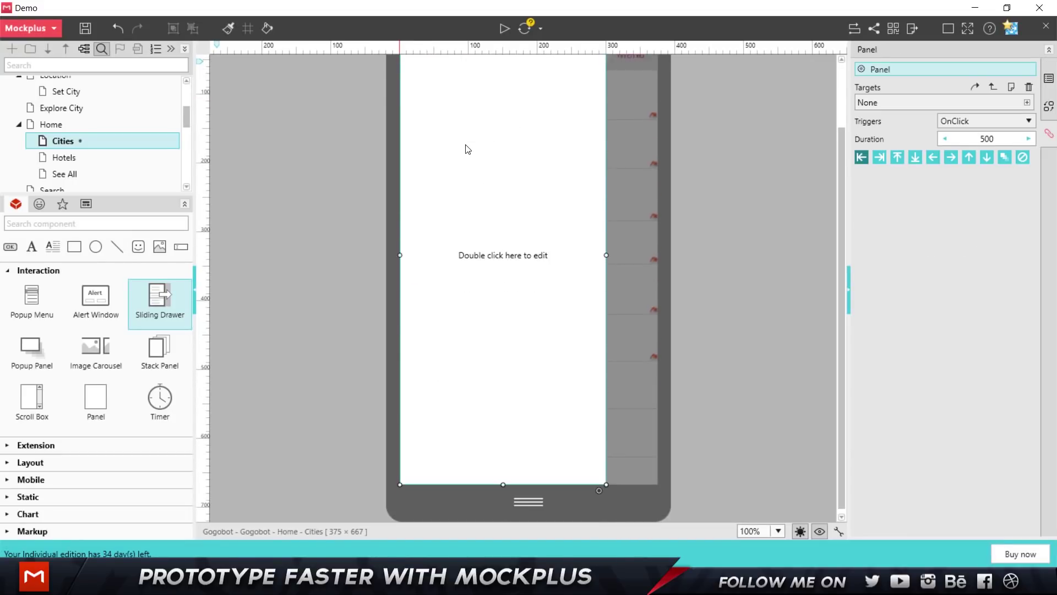
scroll(468, 149, "up", 2)
left_click_drag(475, 239, 521, 238)
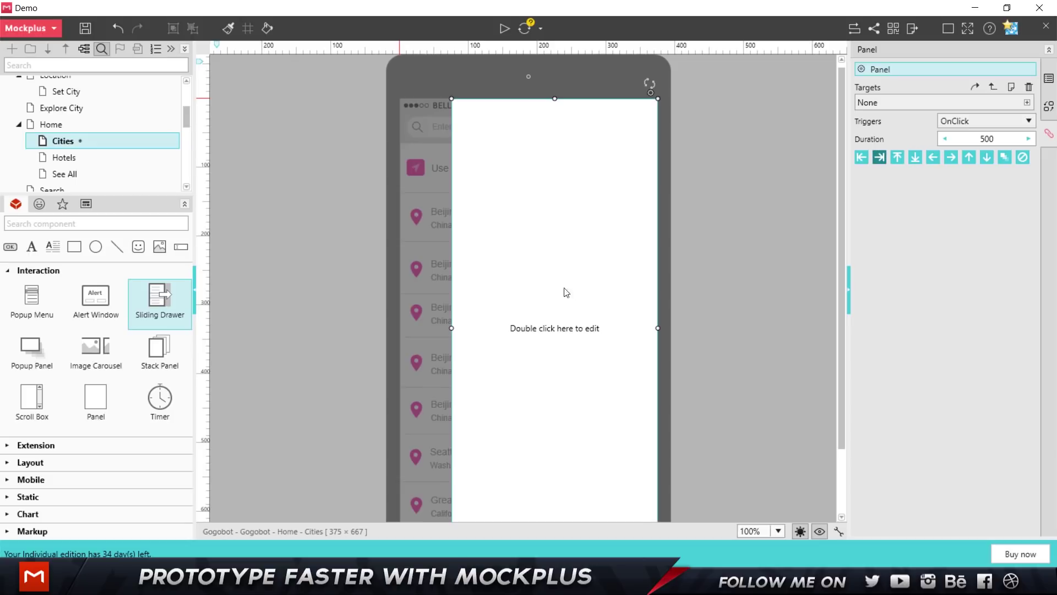
mouse_move(32, 357)
left_mouse_down()
mouse_move(461, 281)
mouse_move(25, 372)
left_mouse_up()
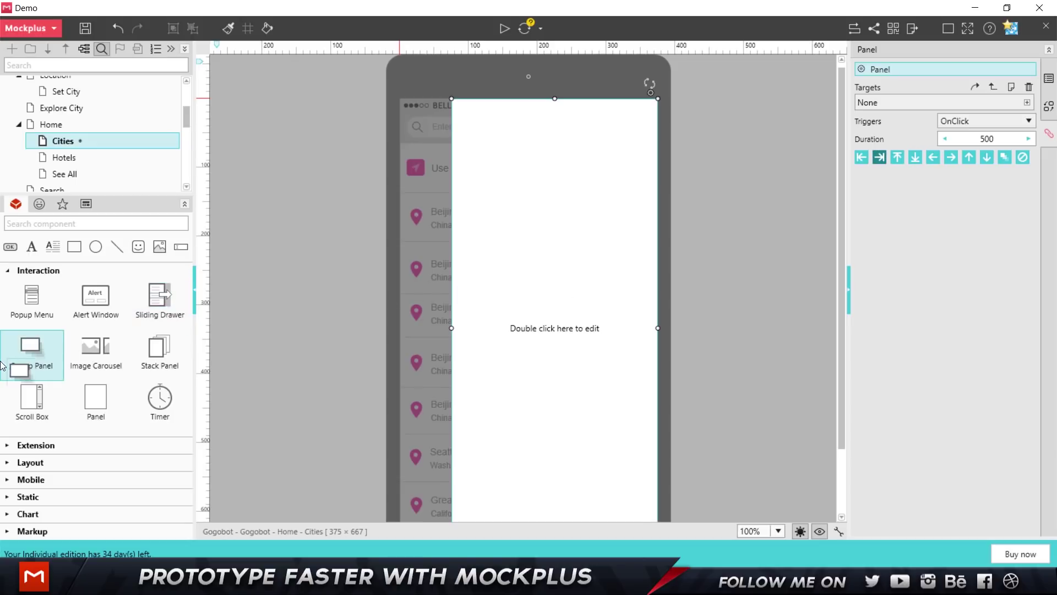
left_click(65, 223)
type("but")
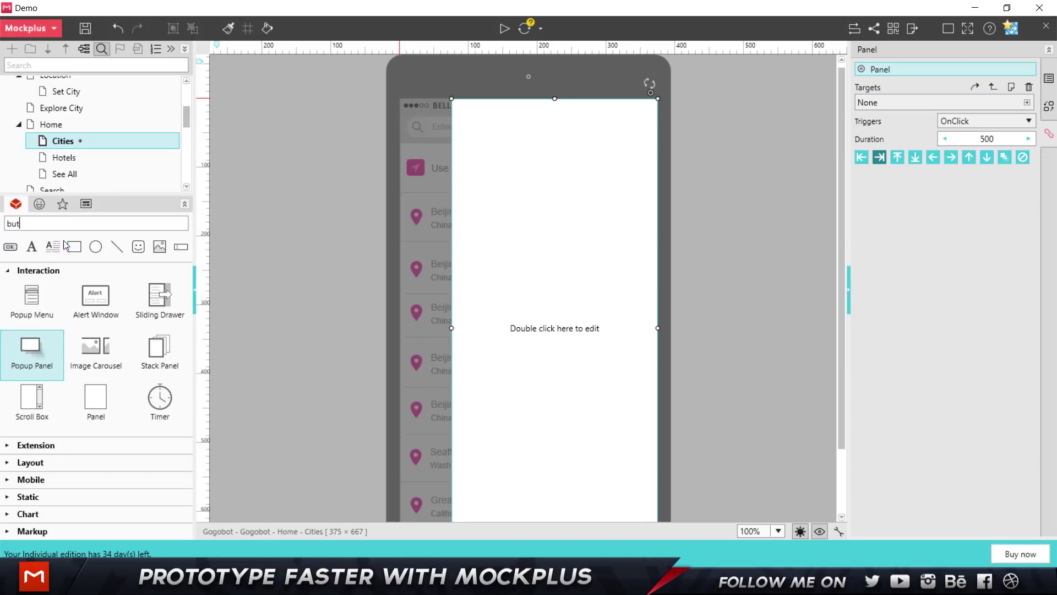
Open the drawer's panel for editing, search the components for "but" and place a Button near the panel's top.
double_click(488, 312)
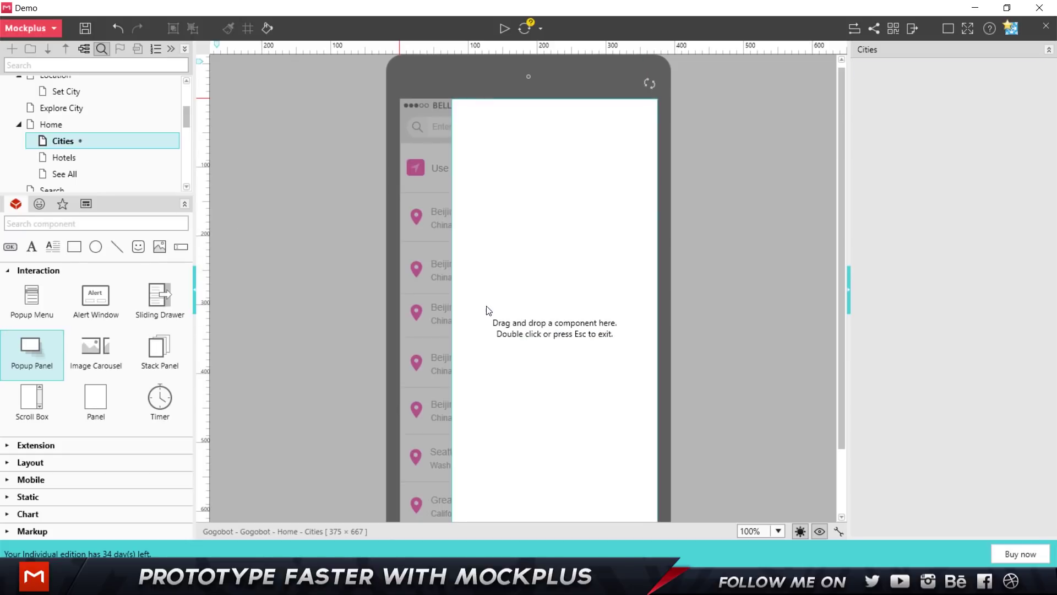
left_click(60, 224)
type("but")
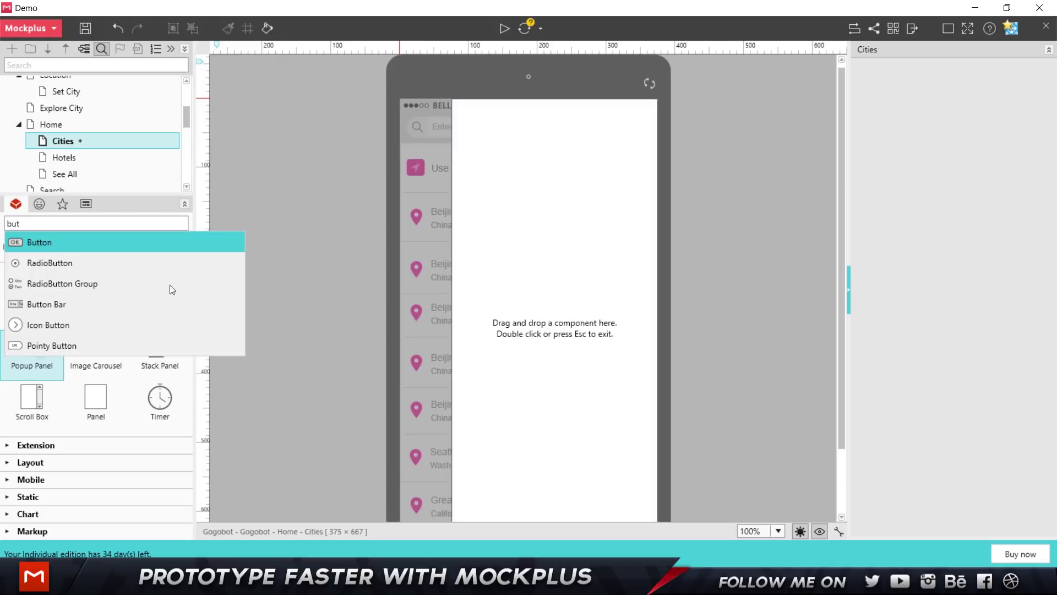
left_click(33, 243)
left_click_drag(505, 147, 523, 194)
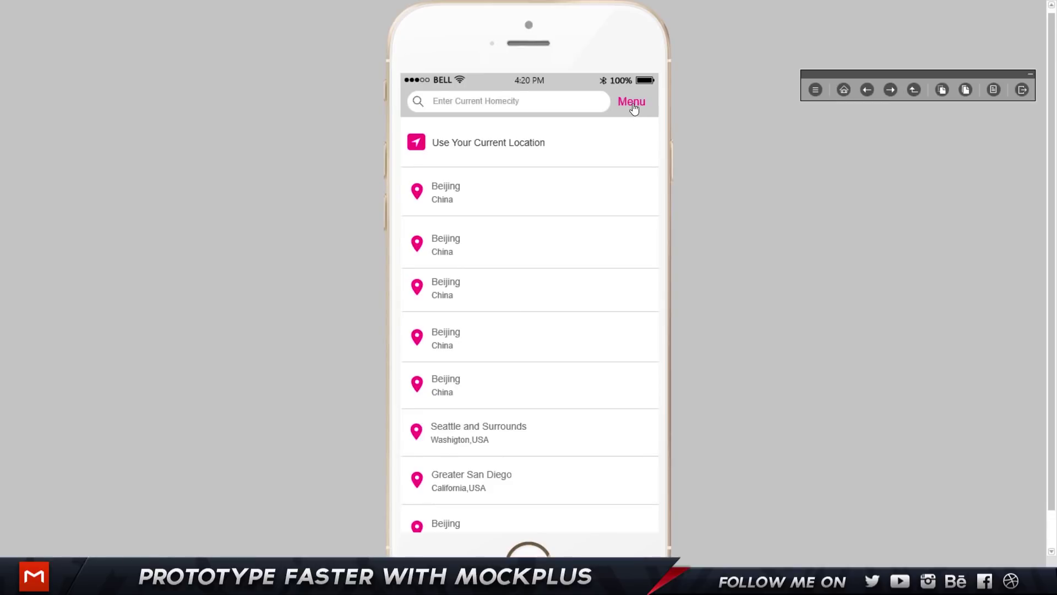
Test the Menu label in the preview, and reopen the Sliding Drawer to inspect its panel and Button before closing it.
left_click(634, 105)
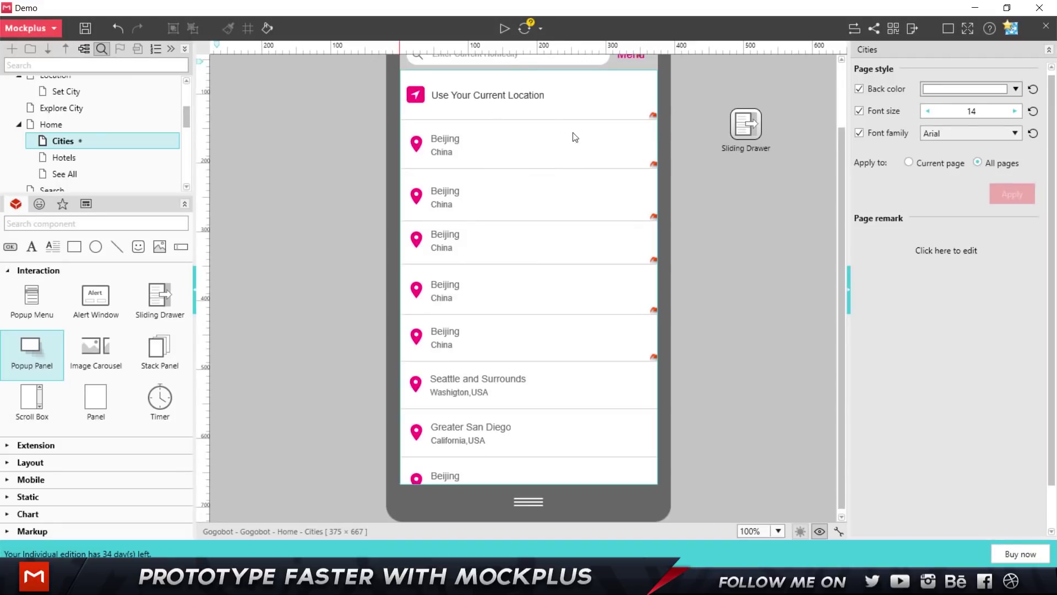
scroll(575, 138, "up", 3)
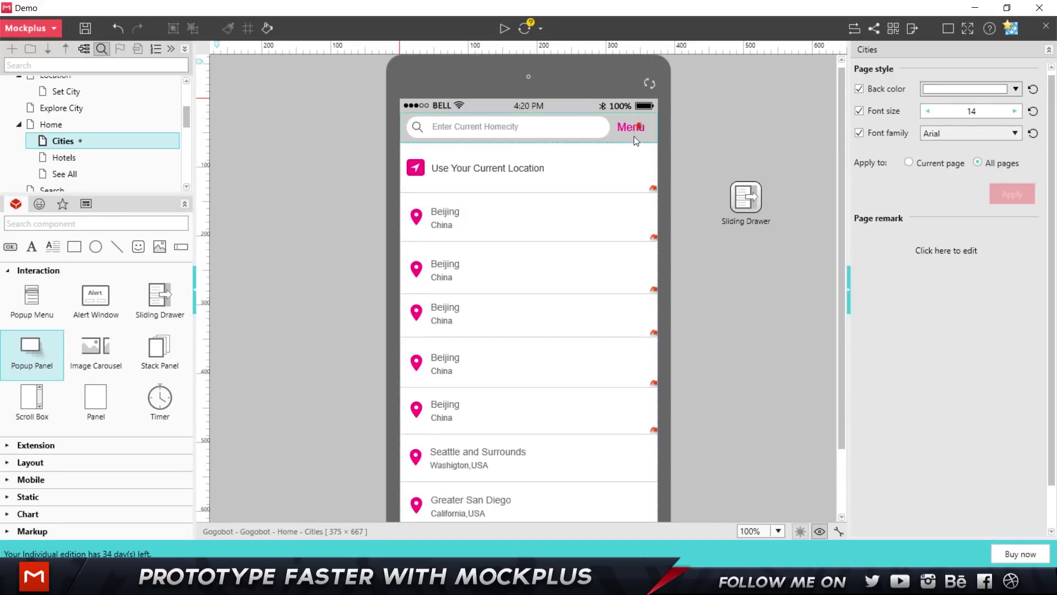
double_click(754, 201)
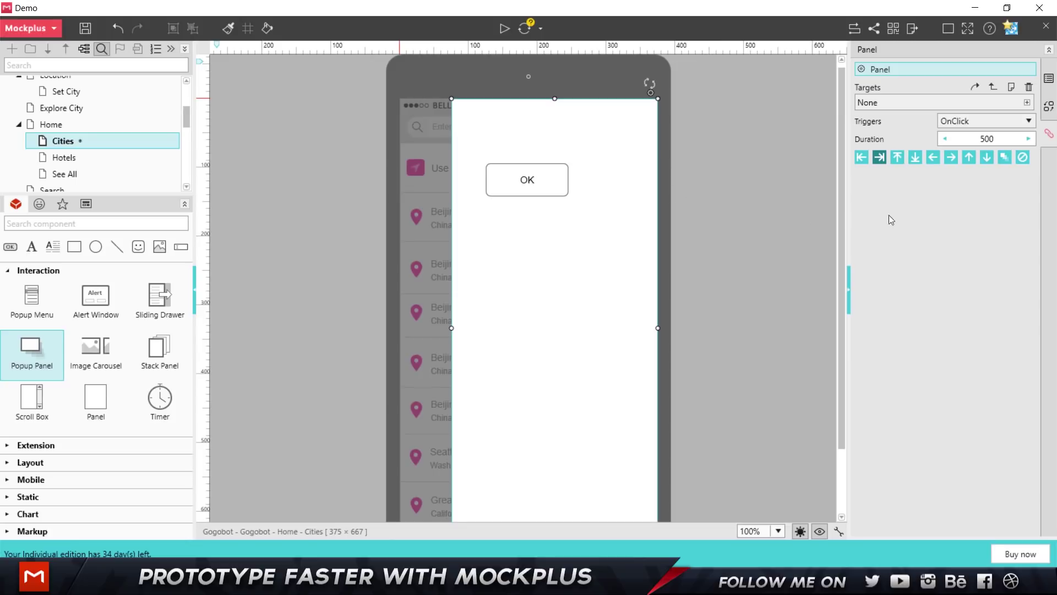
left_click(698, 144)
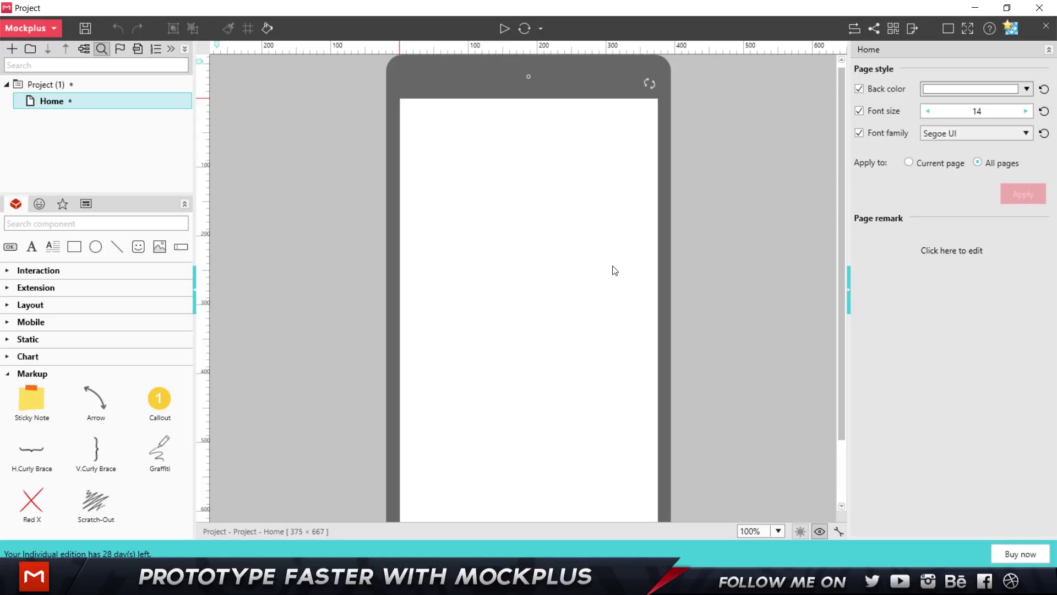
Place the green NEXT Button from My libraries on the new project's empty Home page and deselect it.
left_click(62, 204)
left_click_drag(96, 315, 540, 268)
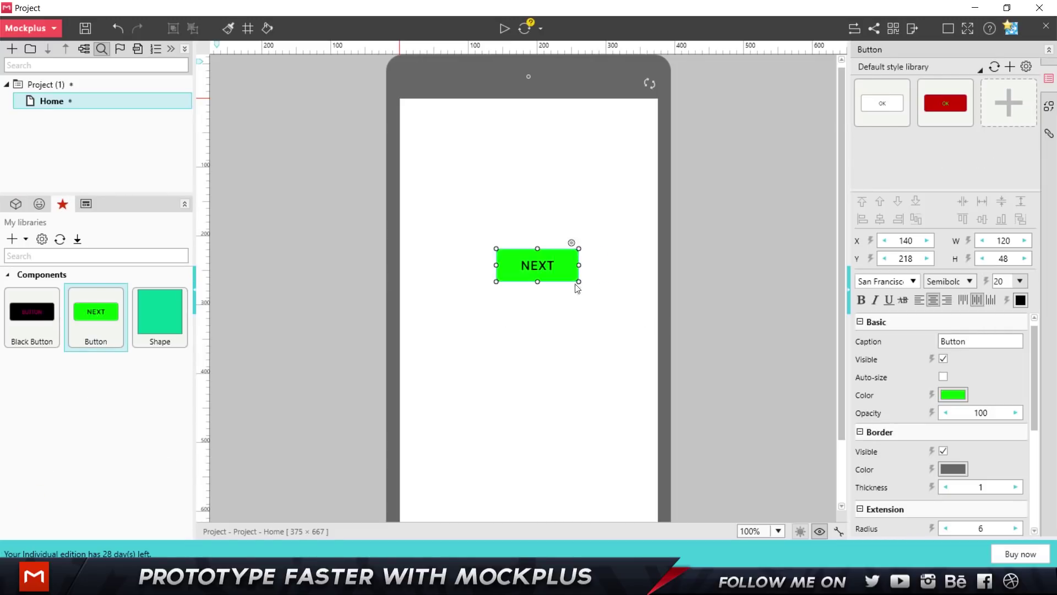
left_click(468, 317)
Enable the MouseHover state for the NEXT button's fill color and set it to 330000.
left_click(564, 268)
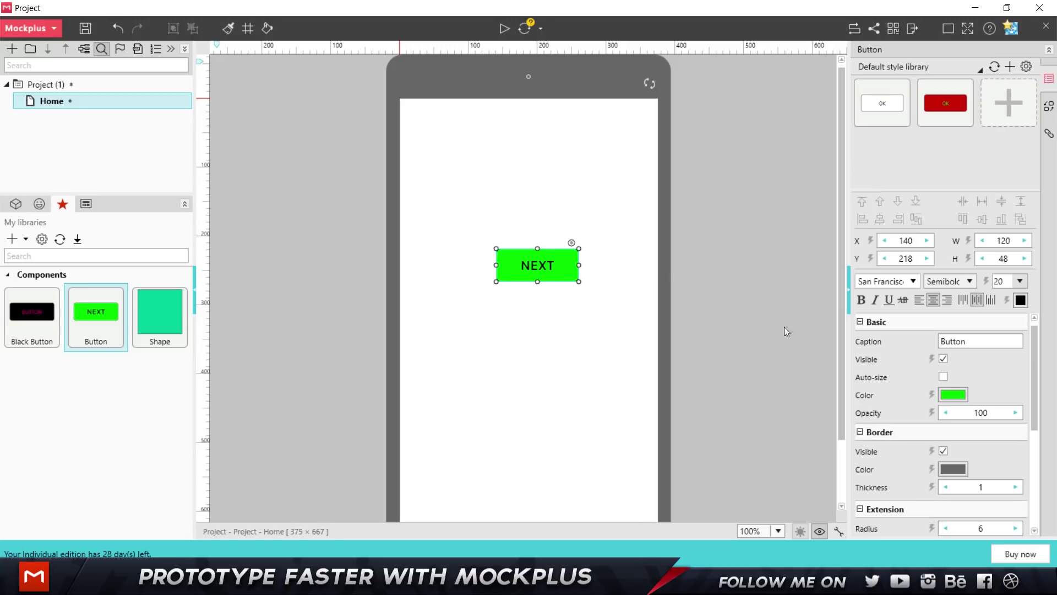
left_click(932, 394)
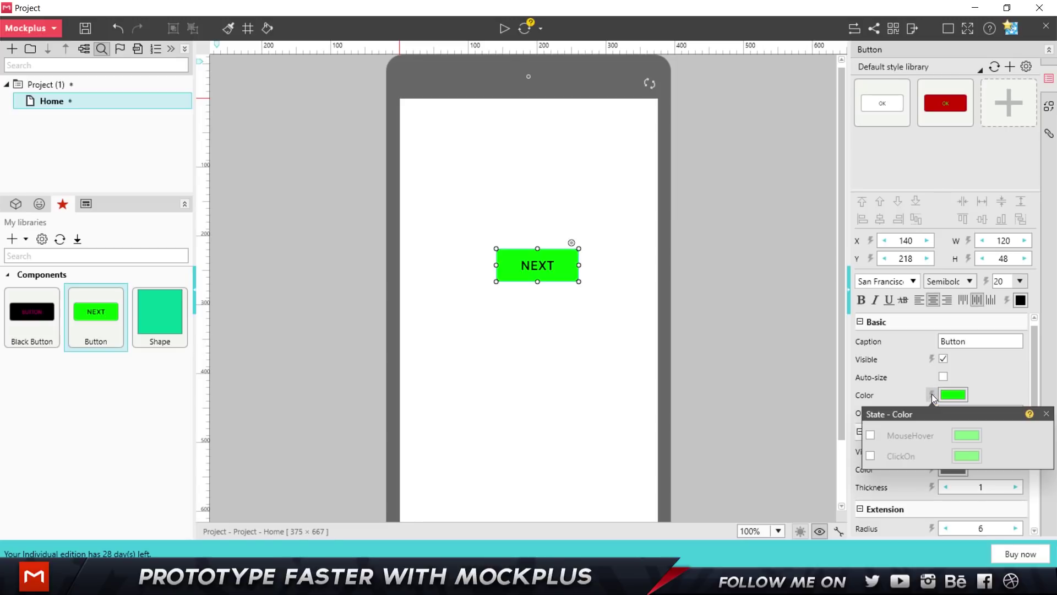
left_click(871, 435)
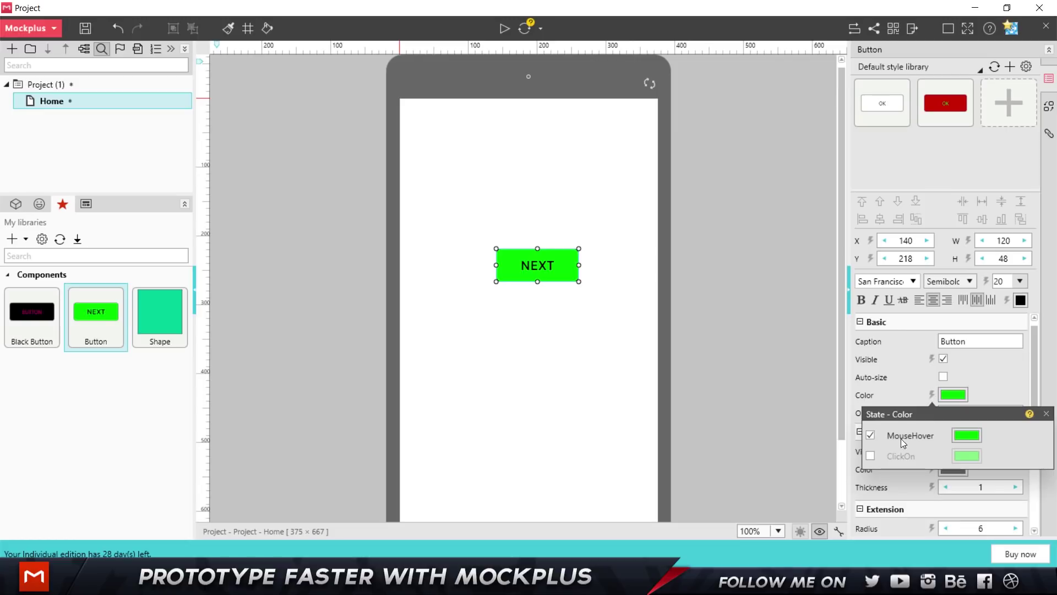
left_click(967, 436)
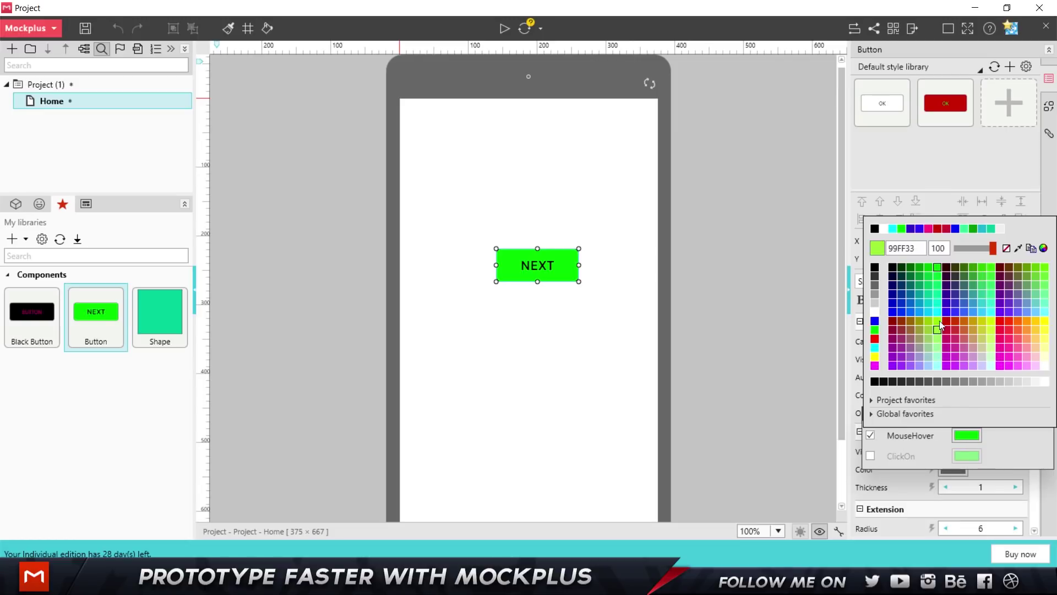
left_click(948, 268)
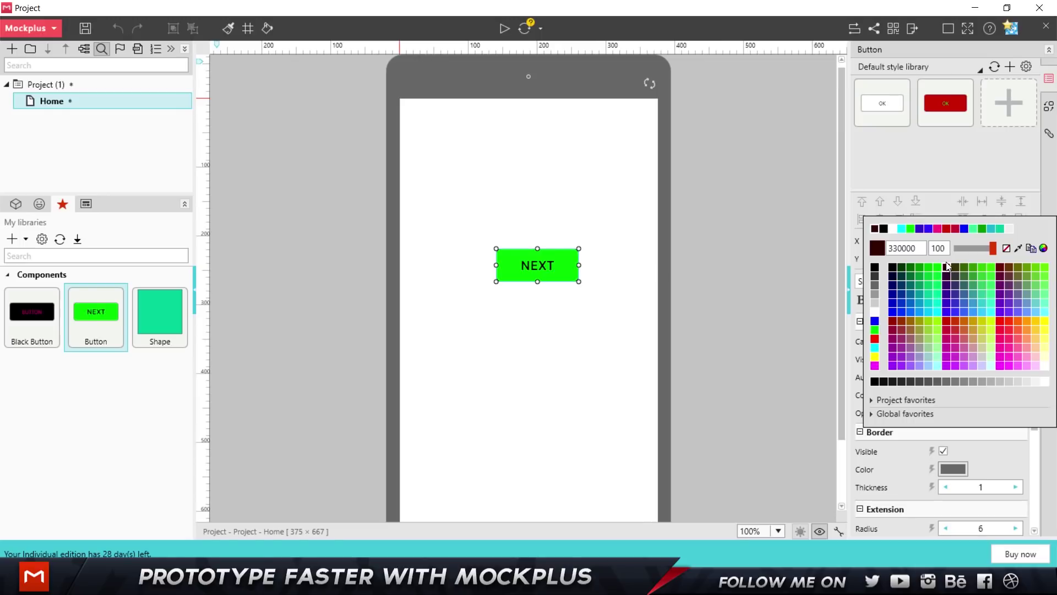
left_click(935, 190)
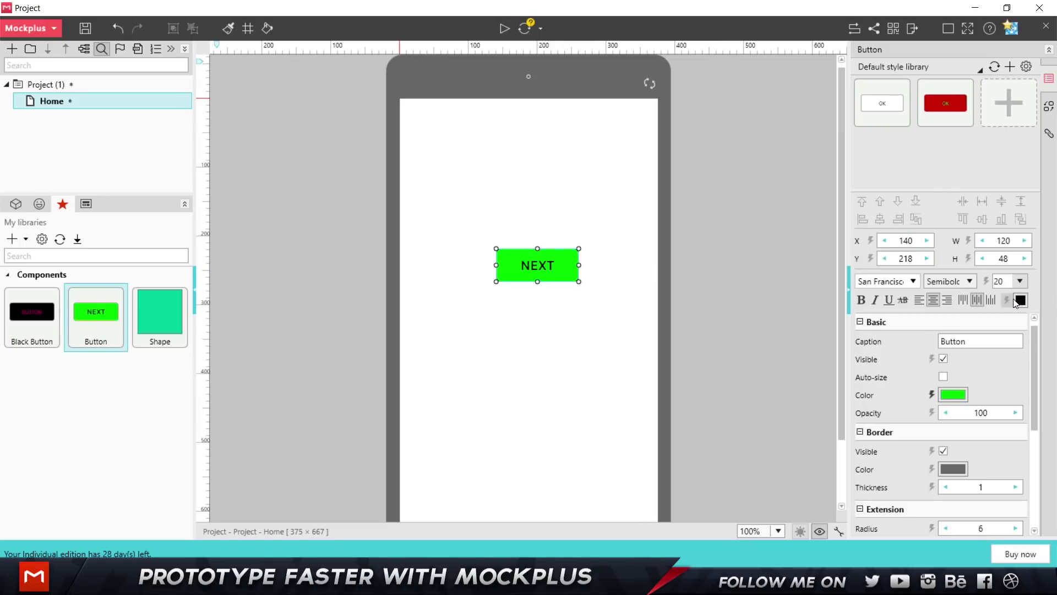
Enable the MouseHover state for the NEXT button's text color, set it to cyan and deselect the button.
left_click(1008, 300)
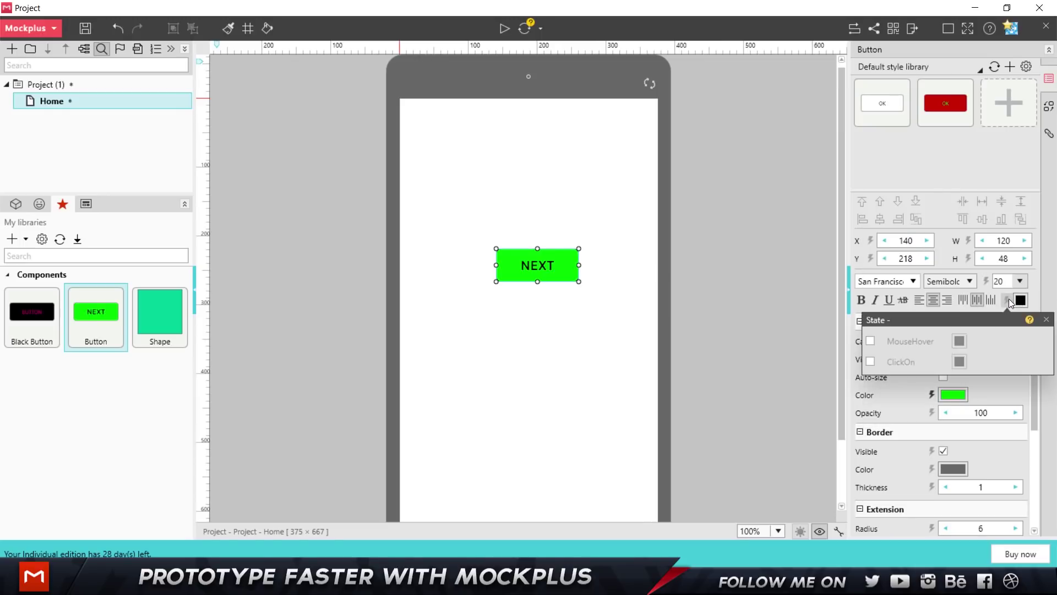
left_click(871, 342)
left_click(959, 341)
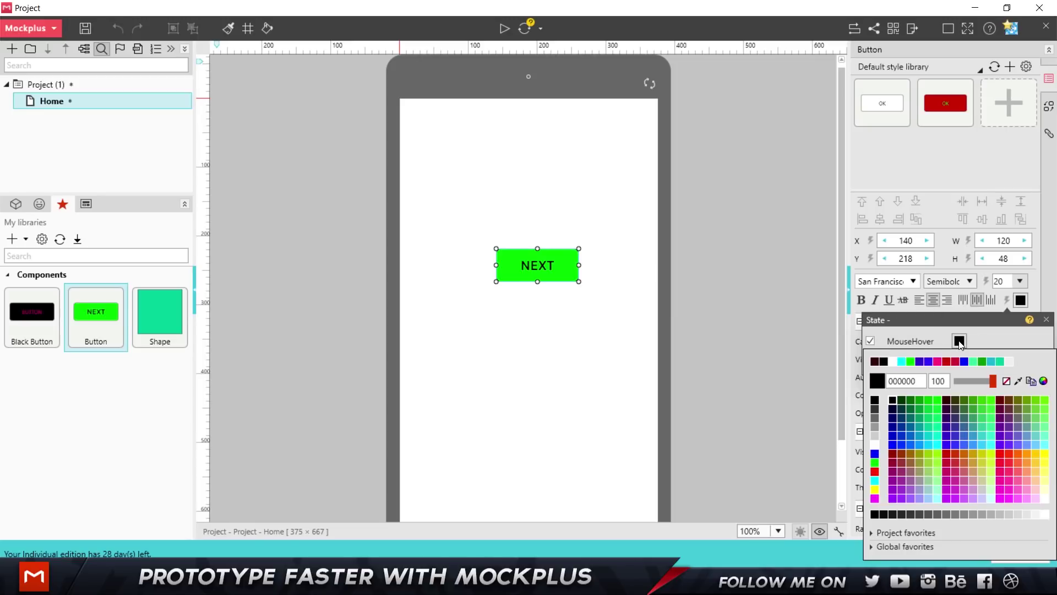
left_click(902, 361)
left_click(554, 319)
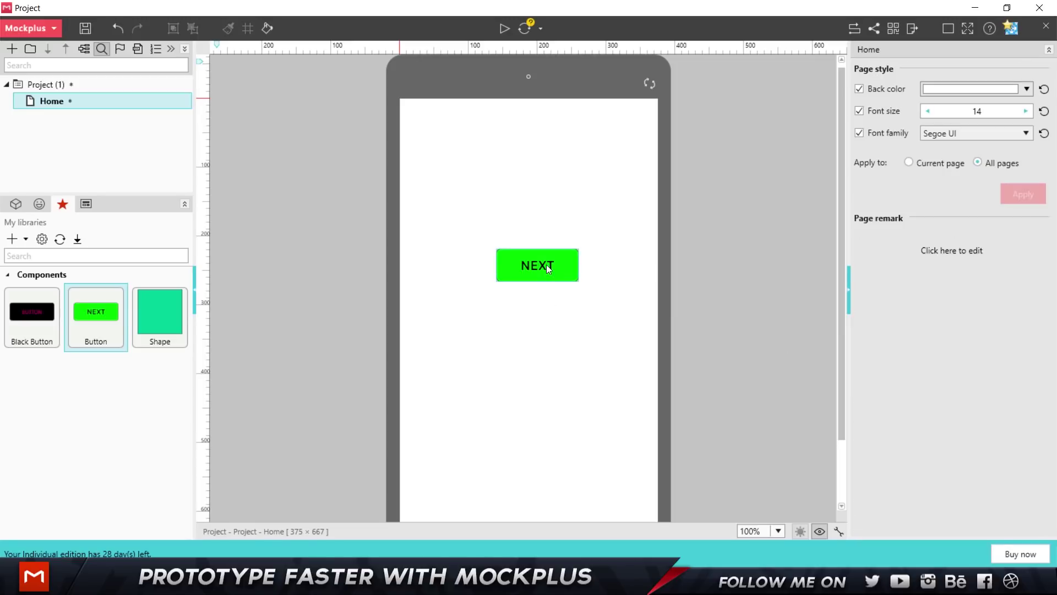
Preview the Home page to check the NEXT button's hover colors, and select the button again on the canvas.
left_click(504, 28)
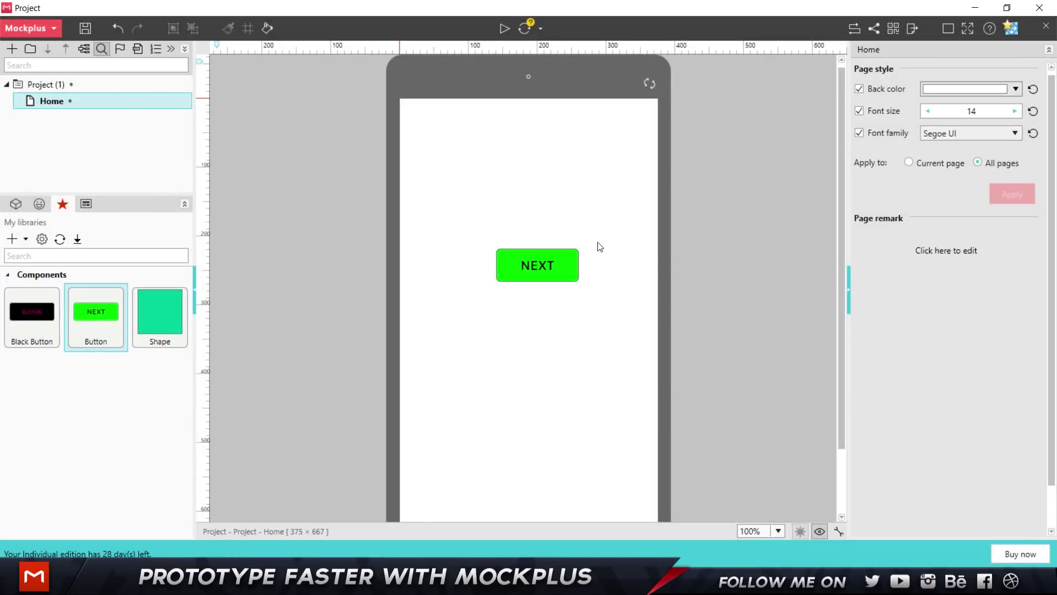
left_click(571, 268)
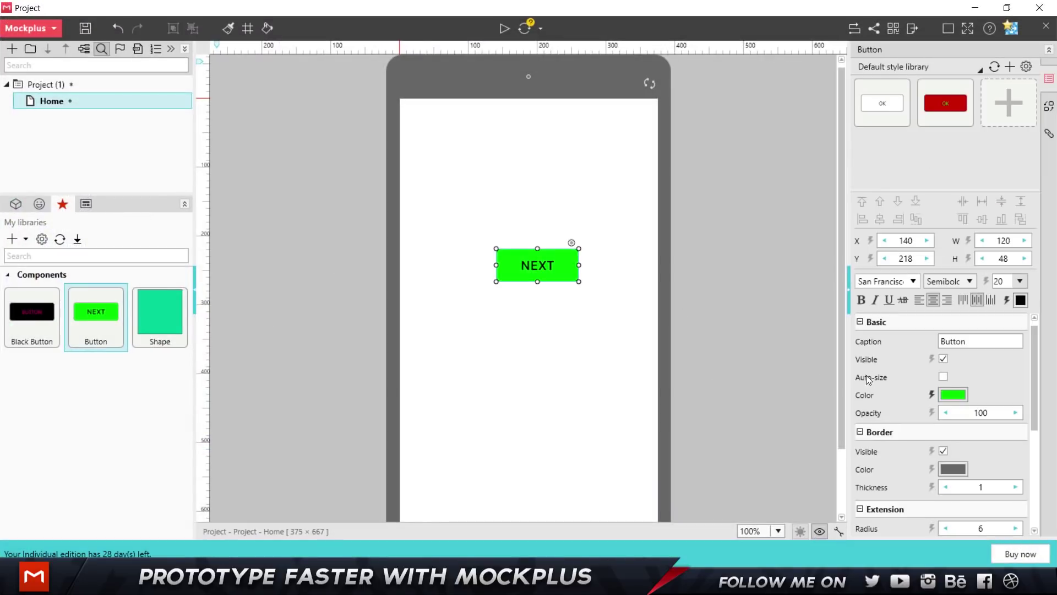
Enable the ClickOn state for the NEXT button's fill color, set it to 00CC00 and reselect the button.
left_click(929, 395)
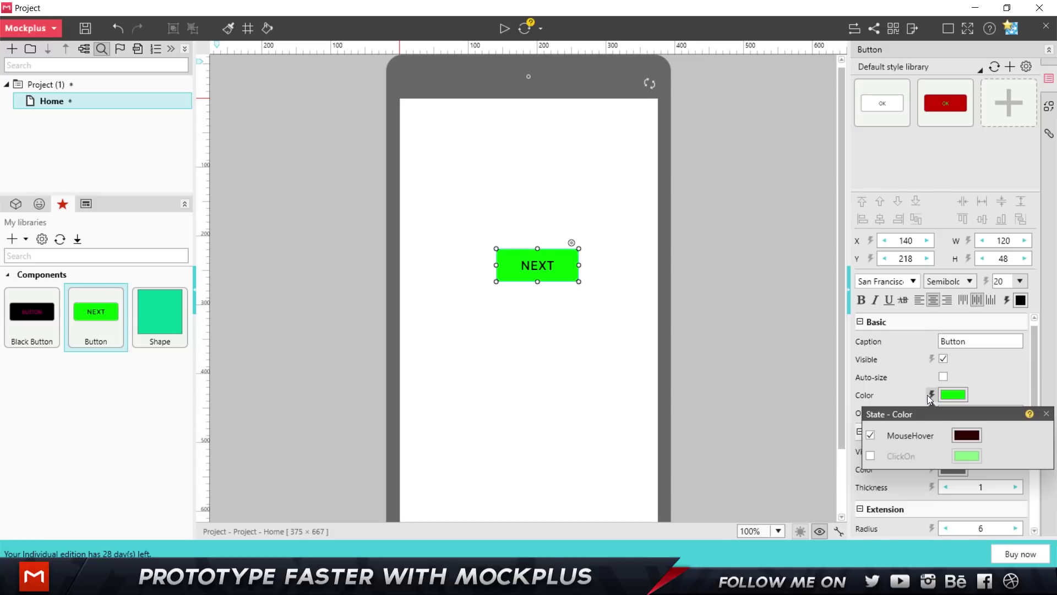
left_click(871, 456)
left_click(965, 455)
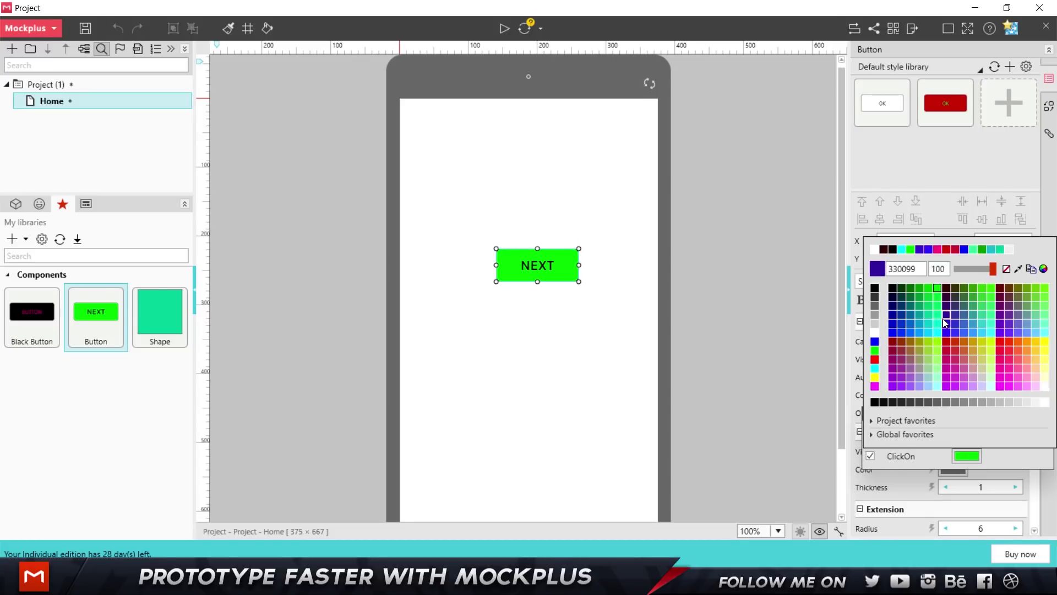
left_click(926, 288)
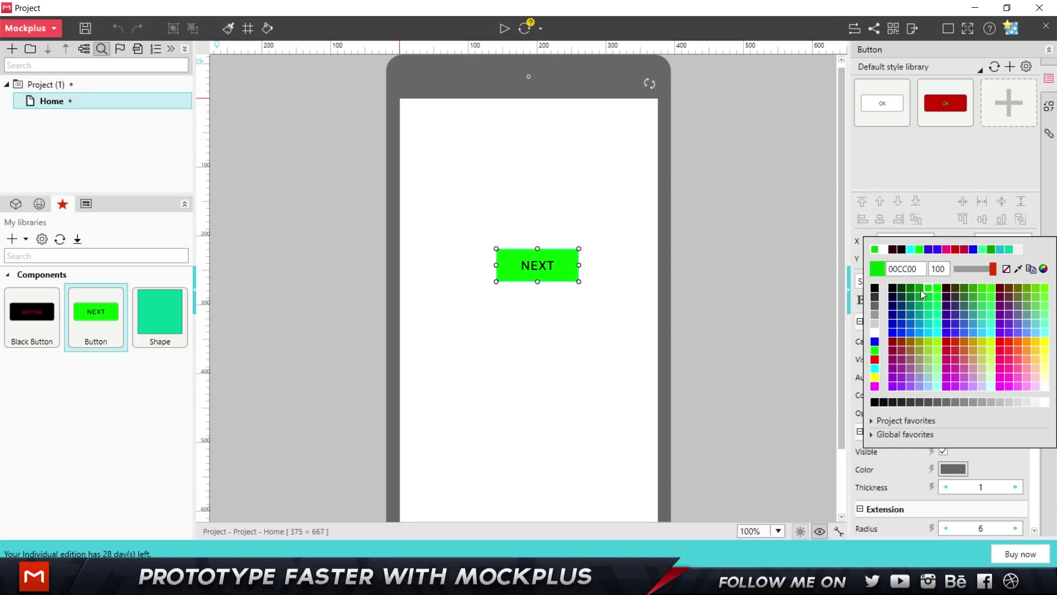
left_click(685, 340)
left_click(557, 258)
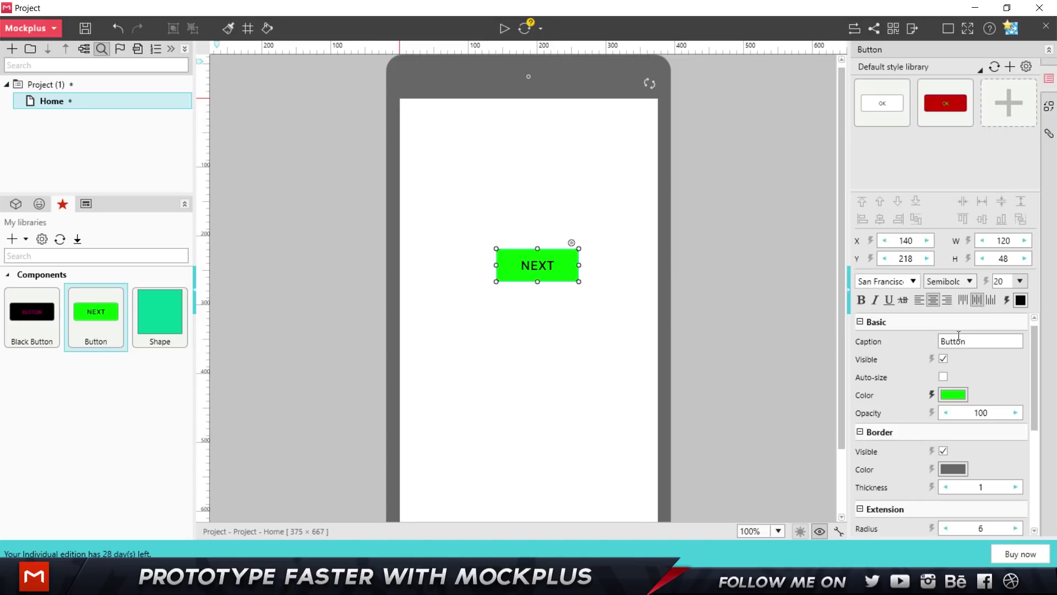
Preview the Home page to test the NEXT button's hover and click colors, and return to the editor.
left_click(504, 33)
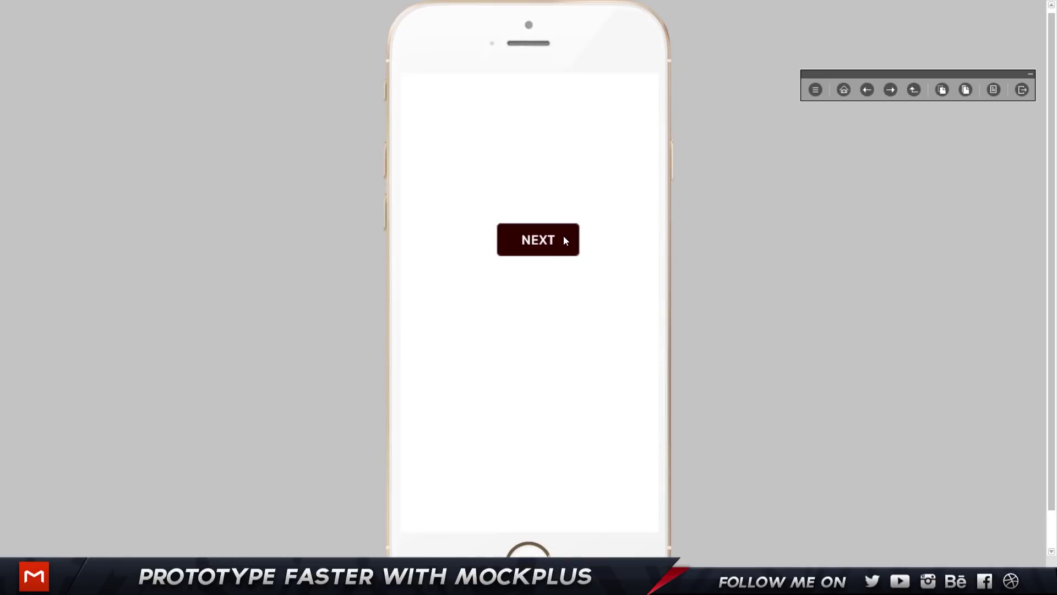
left_click(559, 238)
key("Escape")
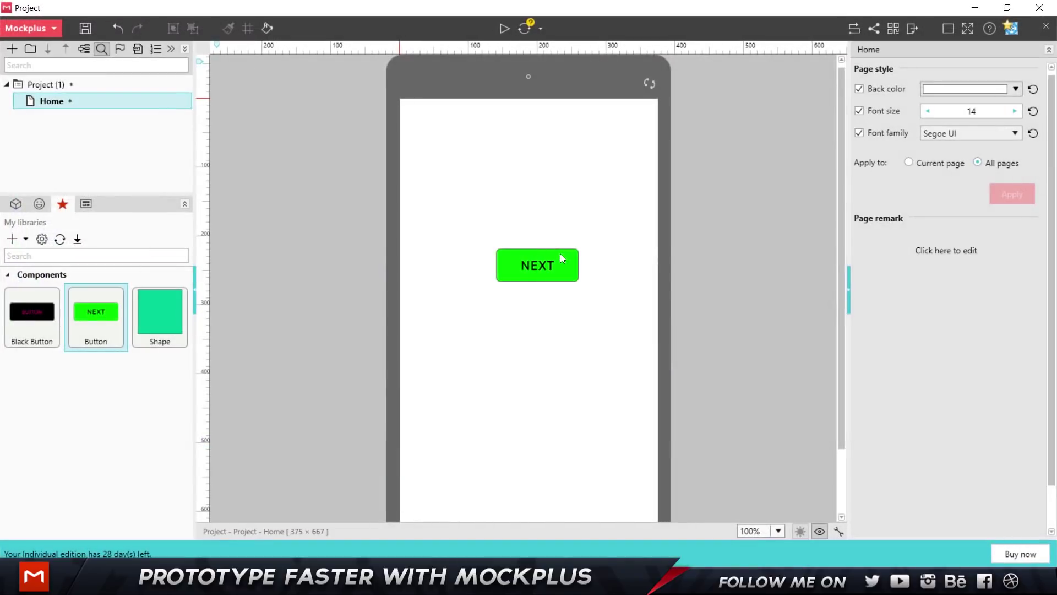